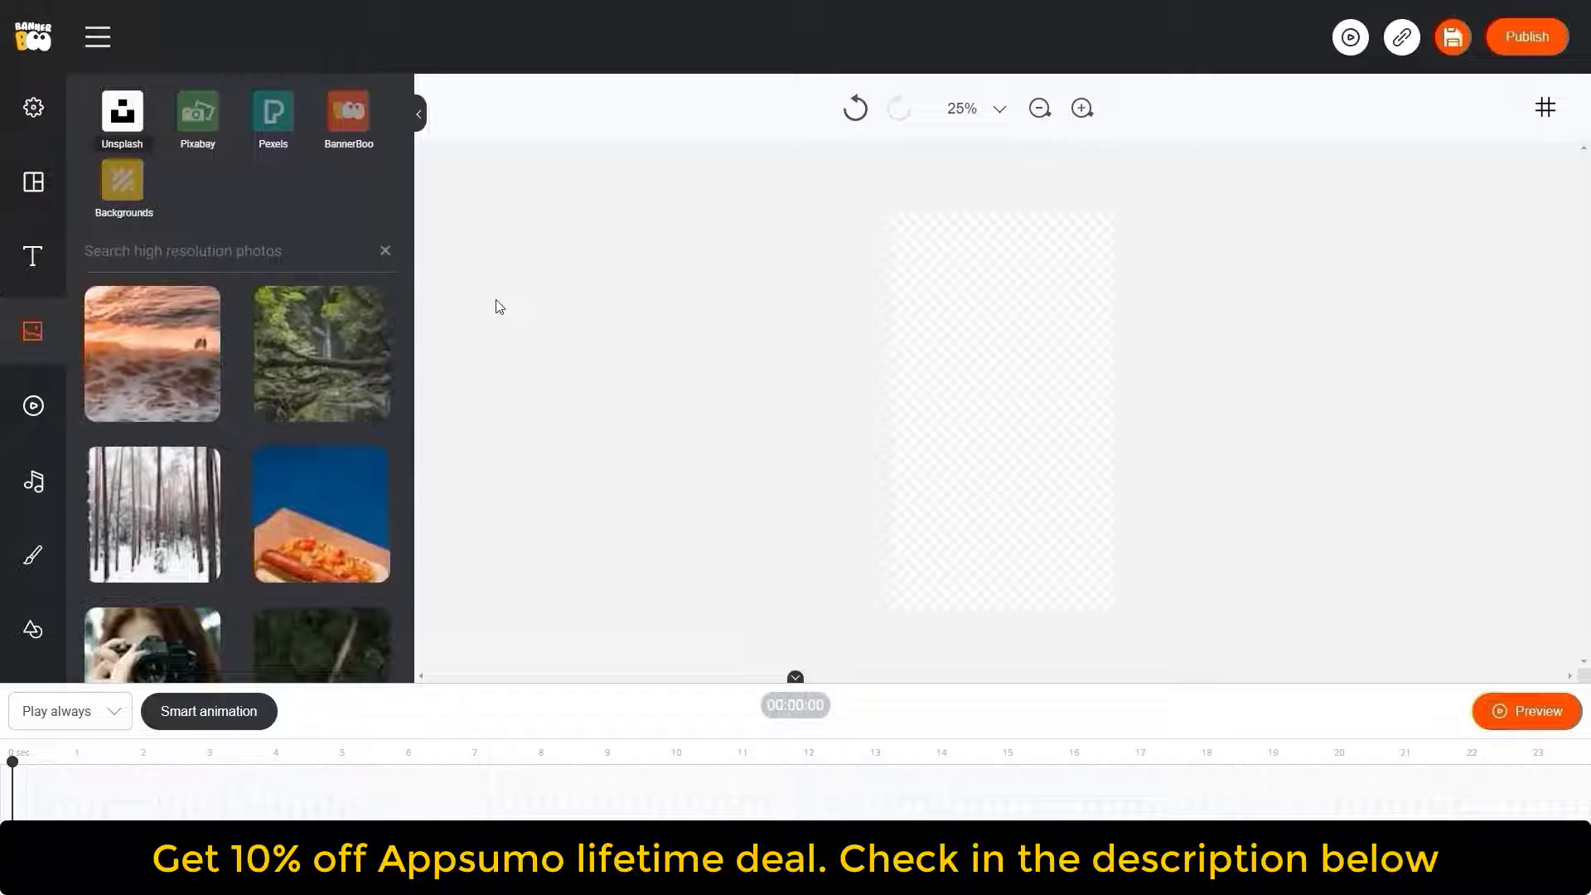
Search Unsplash for "salad" and add the photo of a salad bowl on a green background to the canvas
left_click(235, 253)
type("salad")
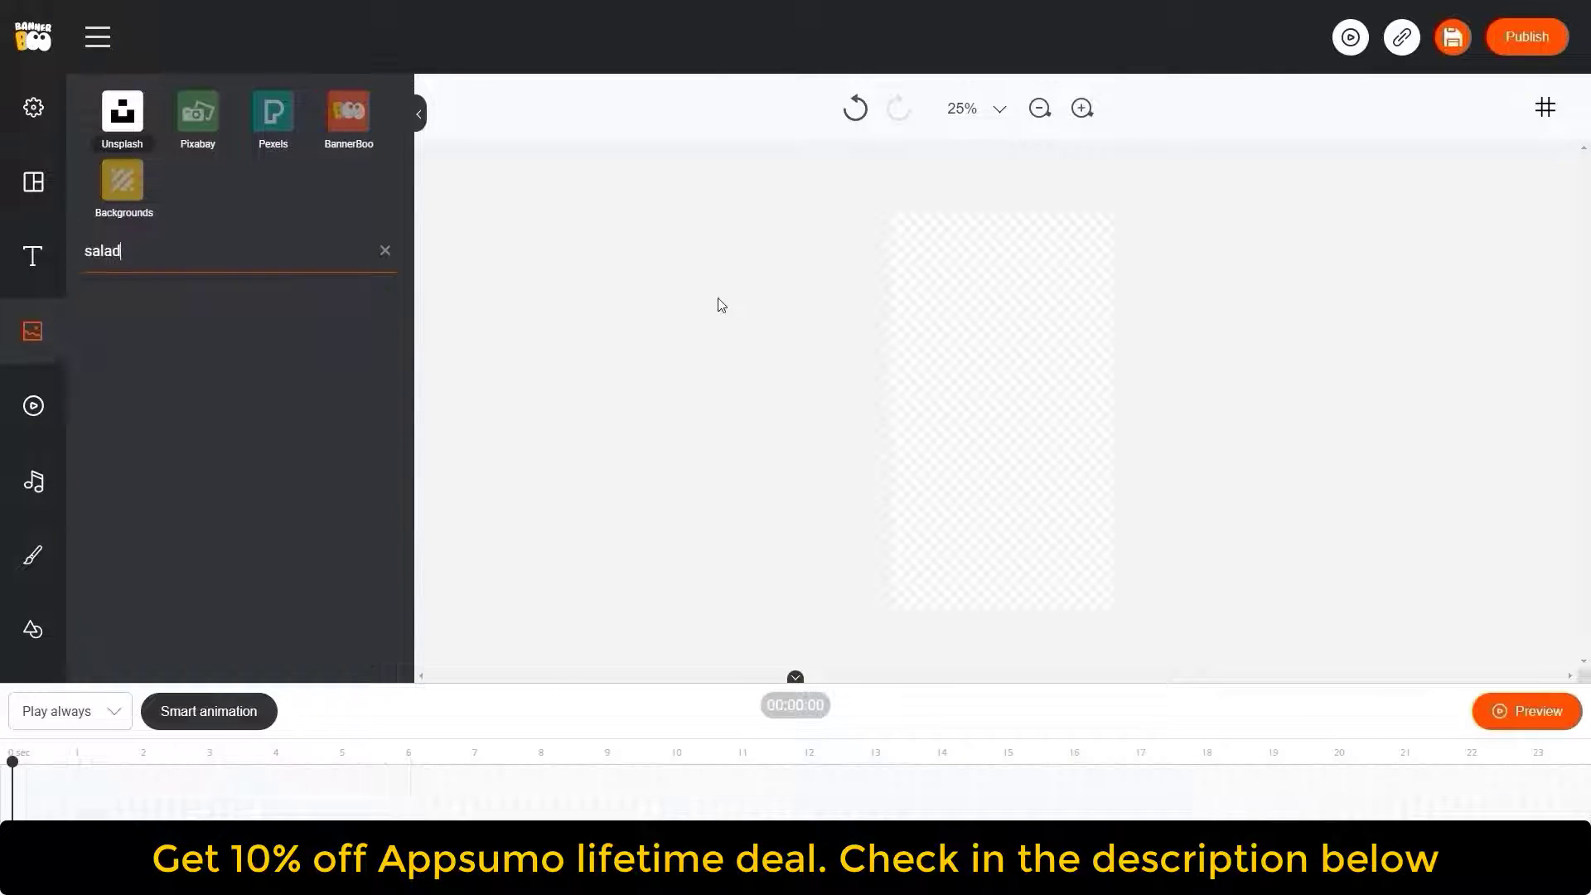
scroll(245, 452, "down", 3)
scroll(245, 451, "down", 10)
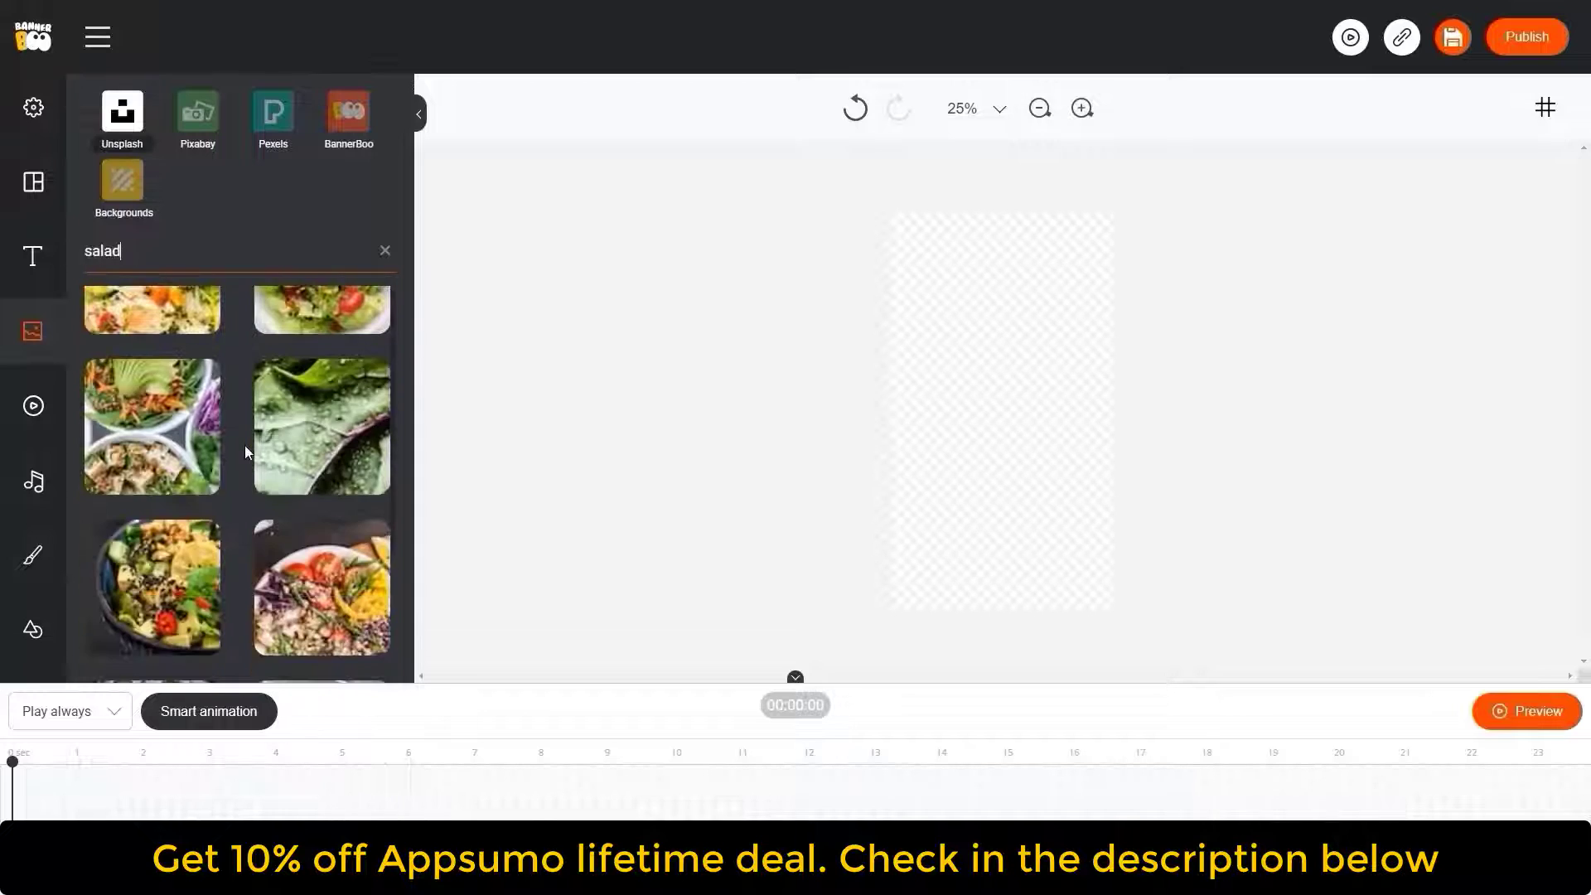
left_click(206, 472)
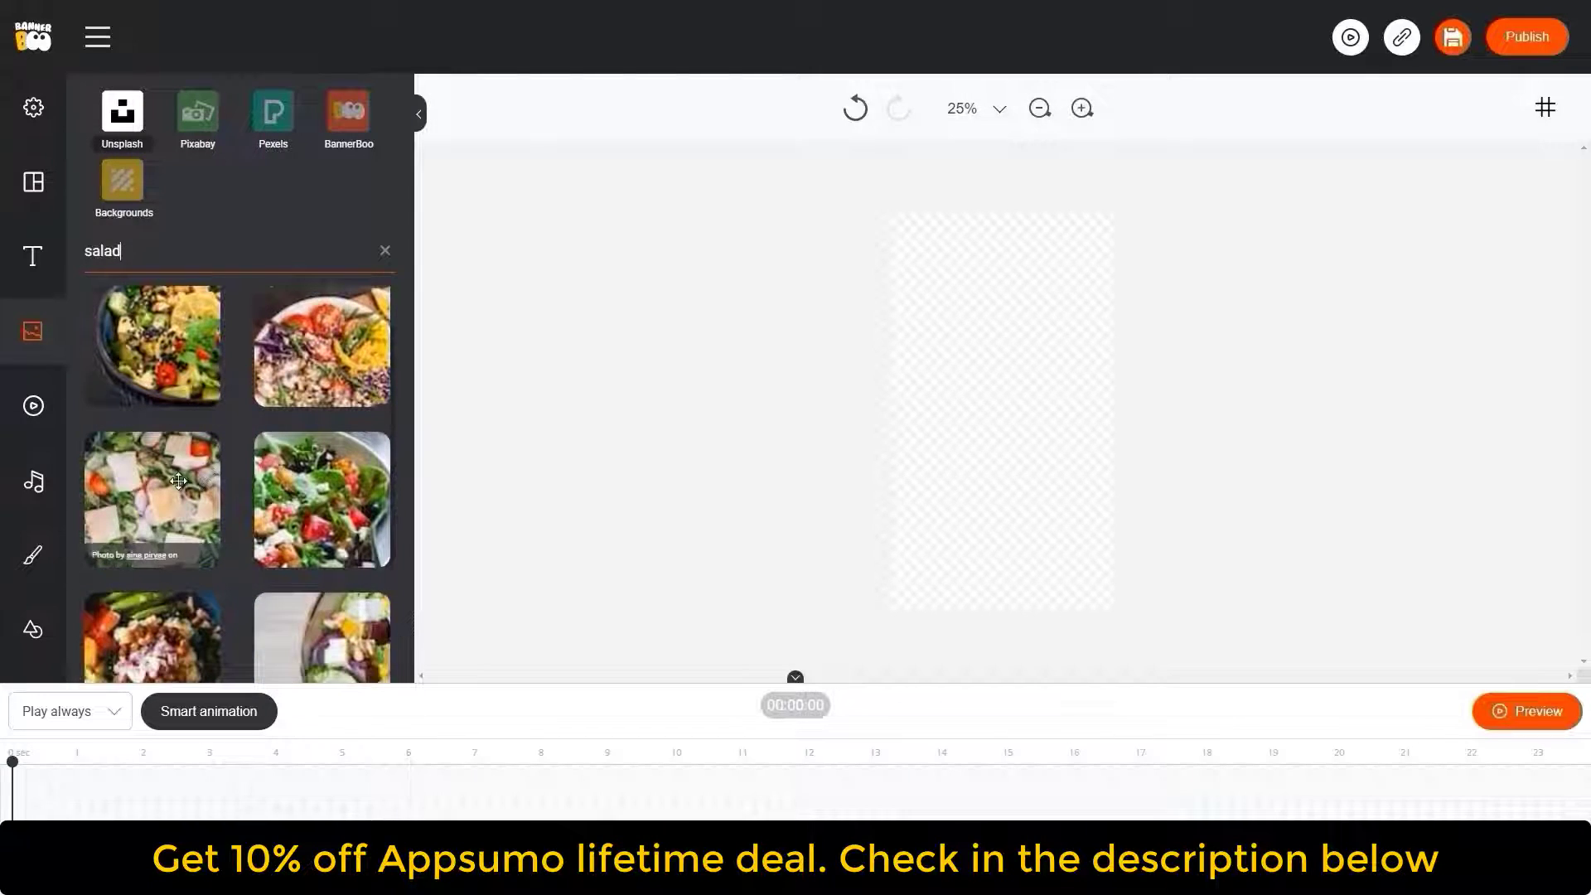
left_click(1019, 467)
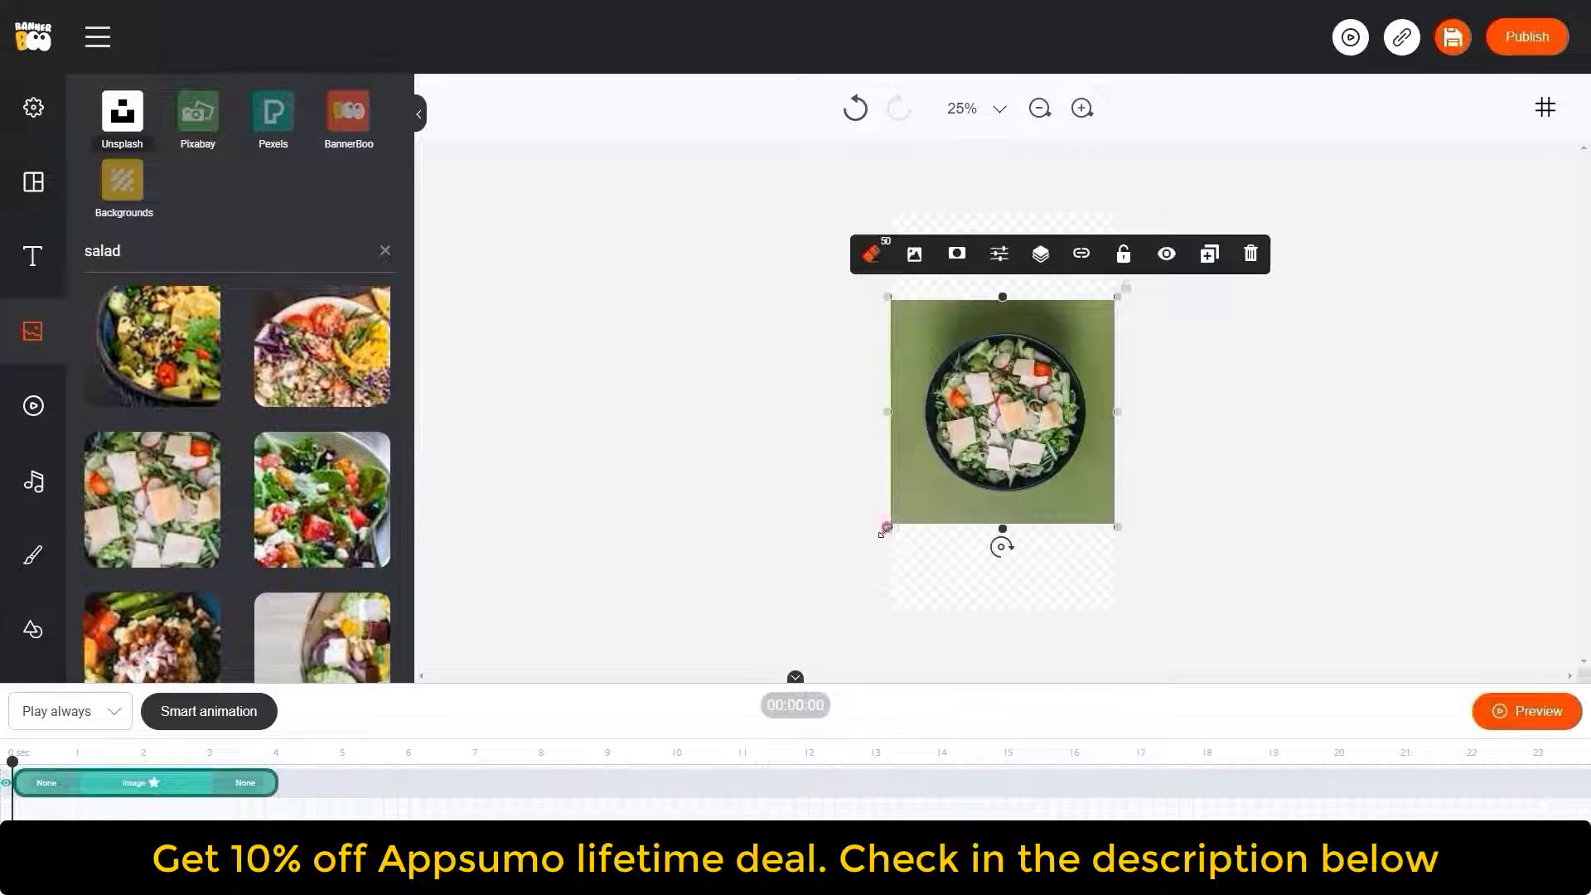
Enlarge the salad photo, place its bowl across the lower part of the canvas and remove its background
left_click_drag(886, 524, 734, 695)
left_click_drag(964, 473, 1045, 525)
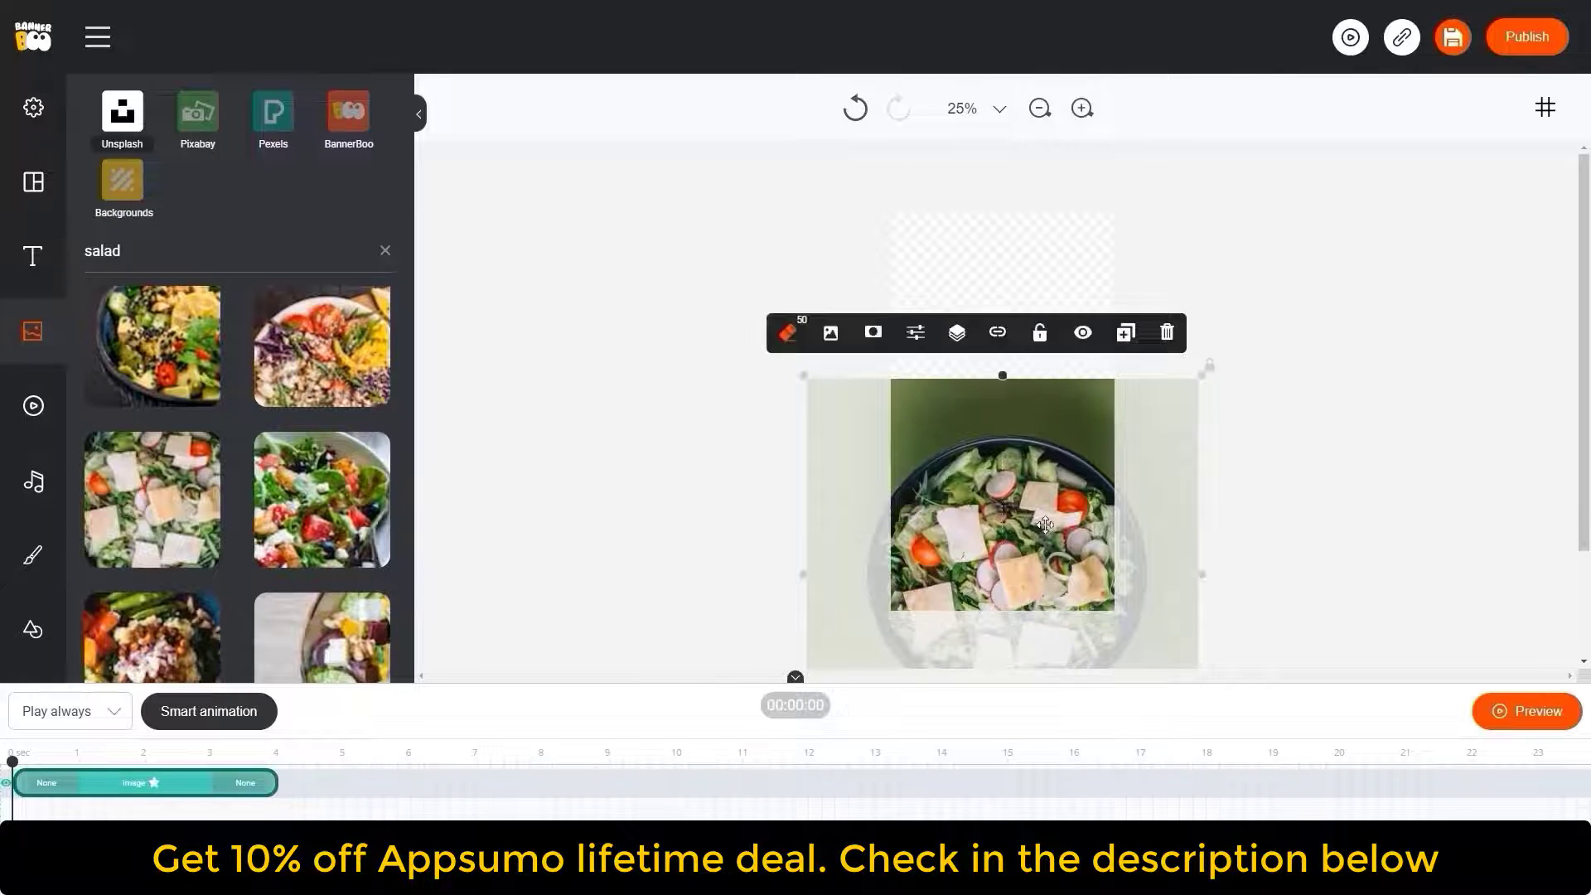
left_click(787, 333)
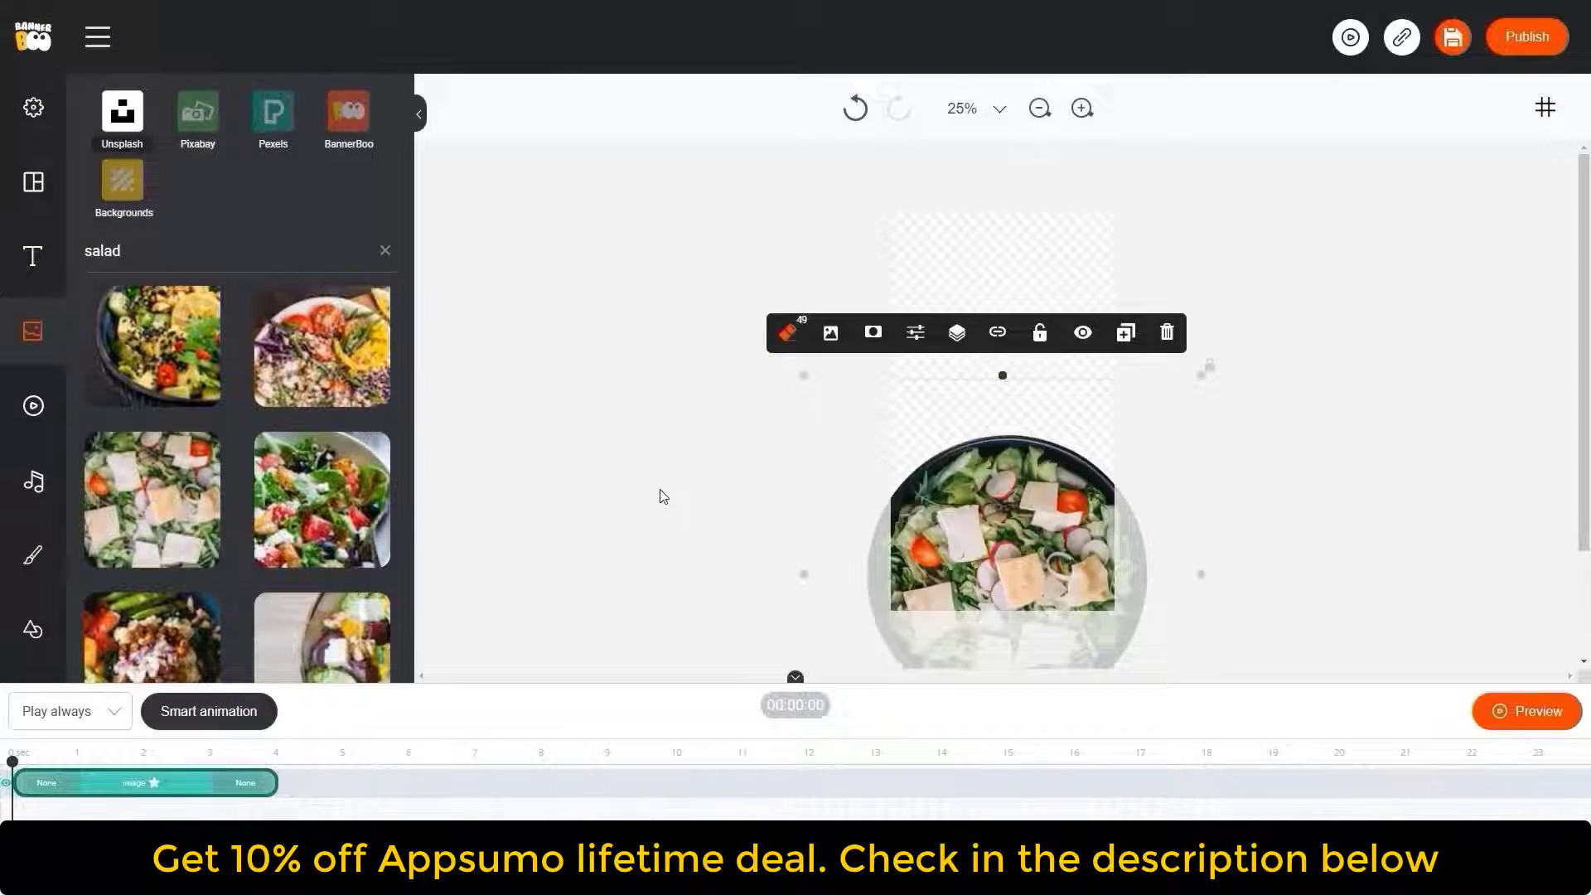
left_click(662, 502)
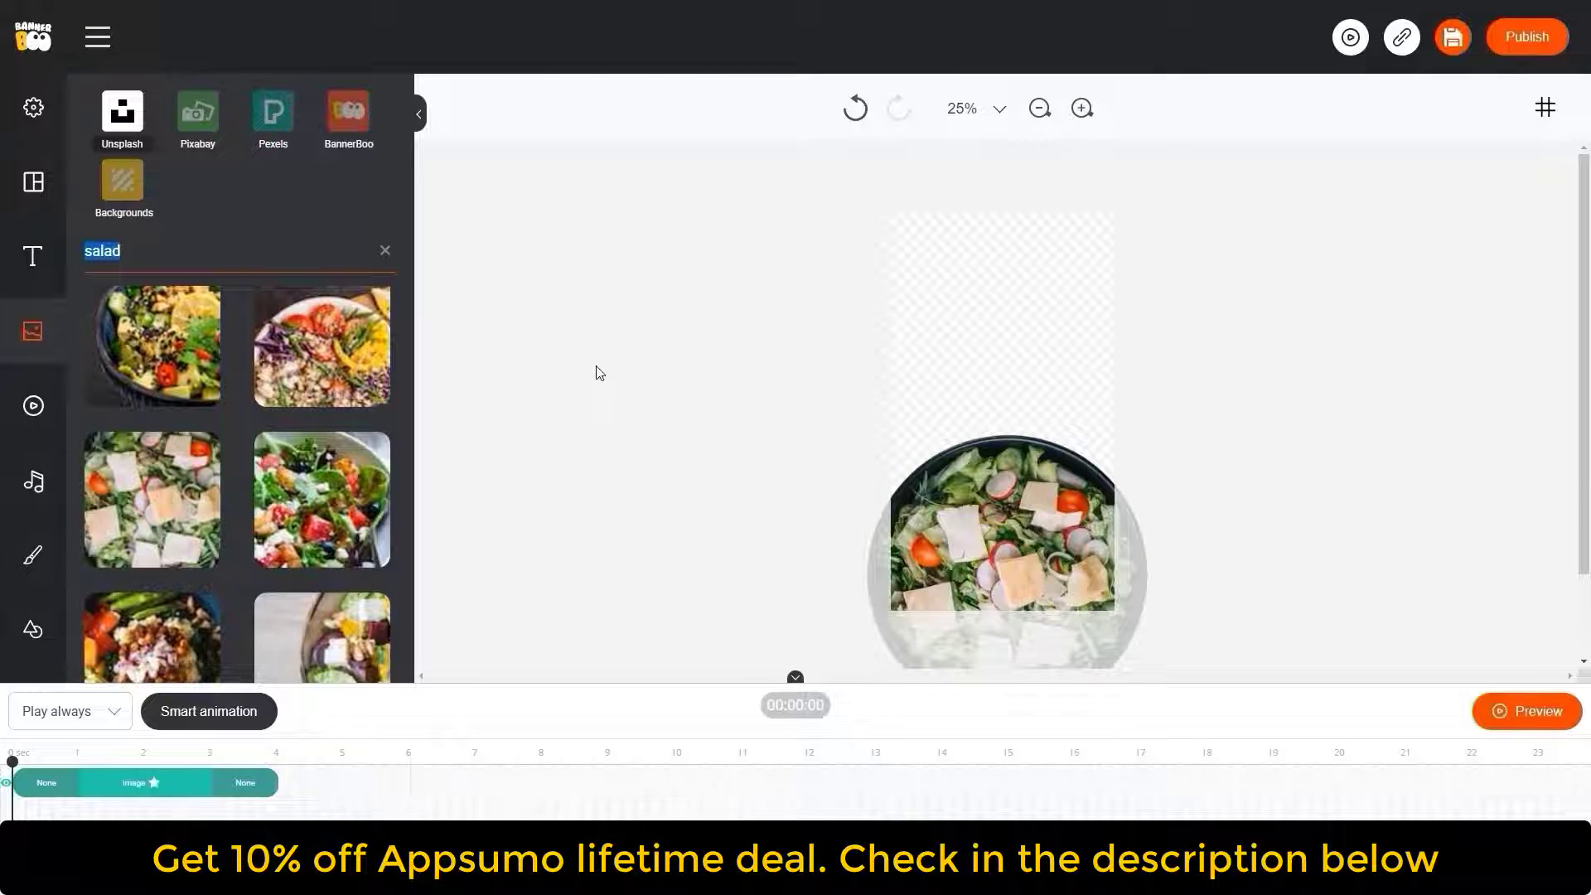
Search the stock photos for "pasta" and add the picture of pasta in a dark bowl to the canvas
type("pasta")
scroll(232, 340, "down", 5)
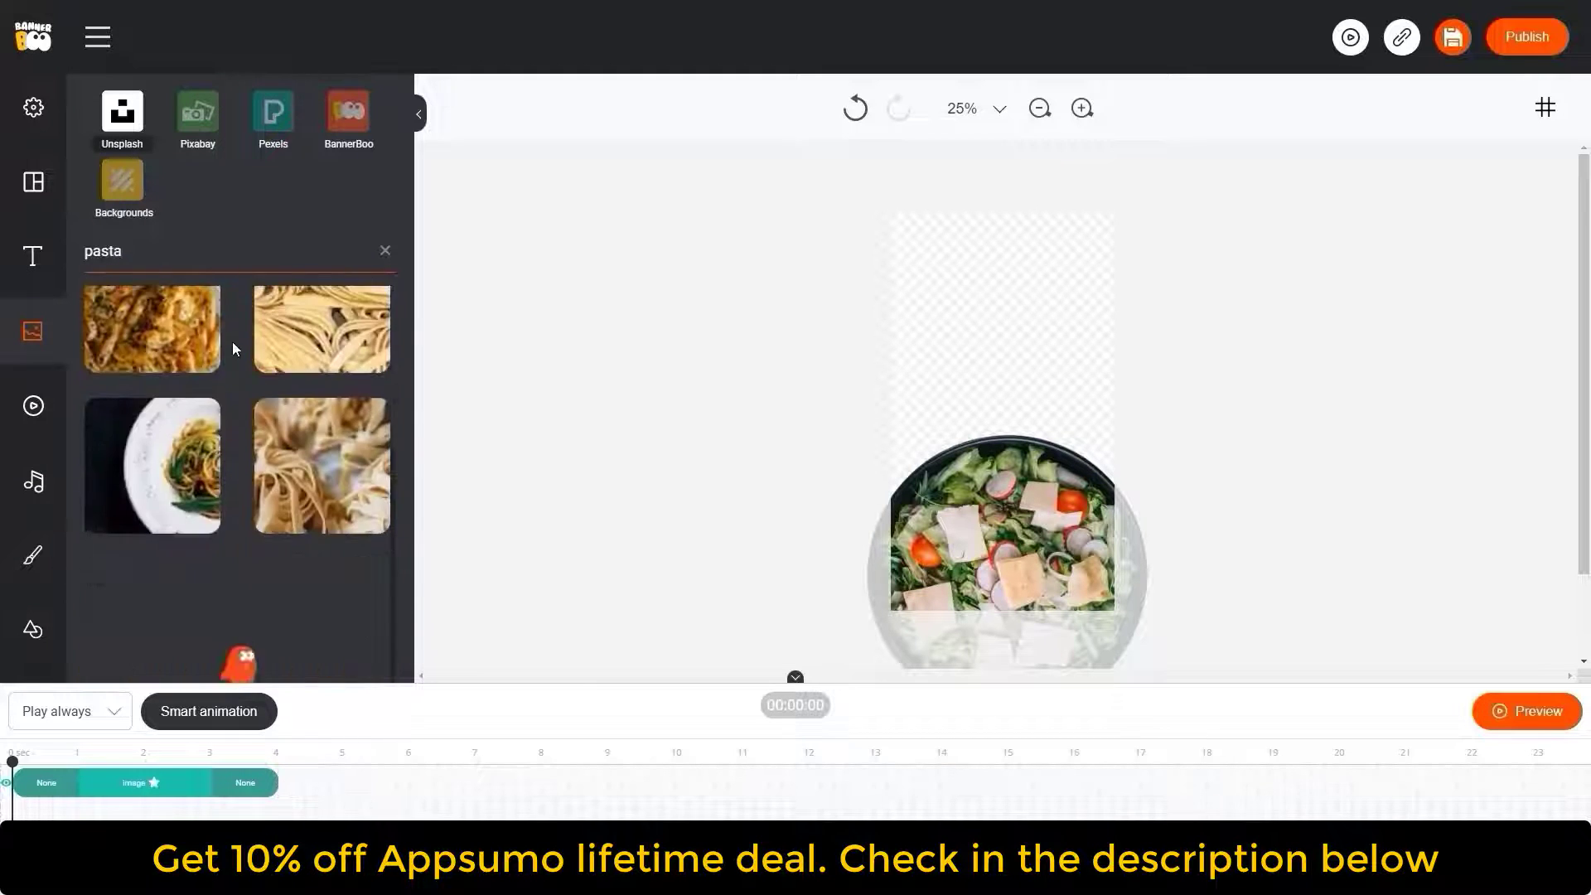
scroll(246, 376, "down", 5)
left_click(254, 449)
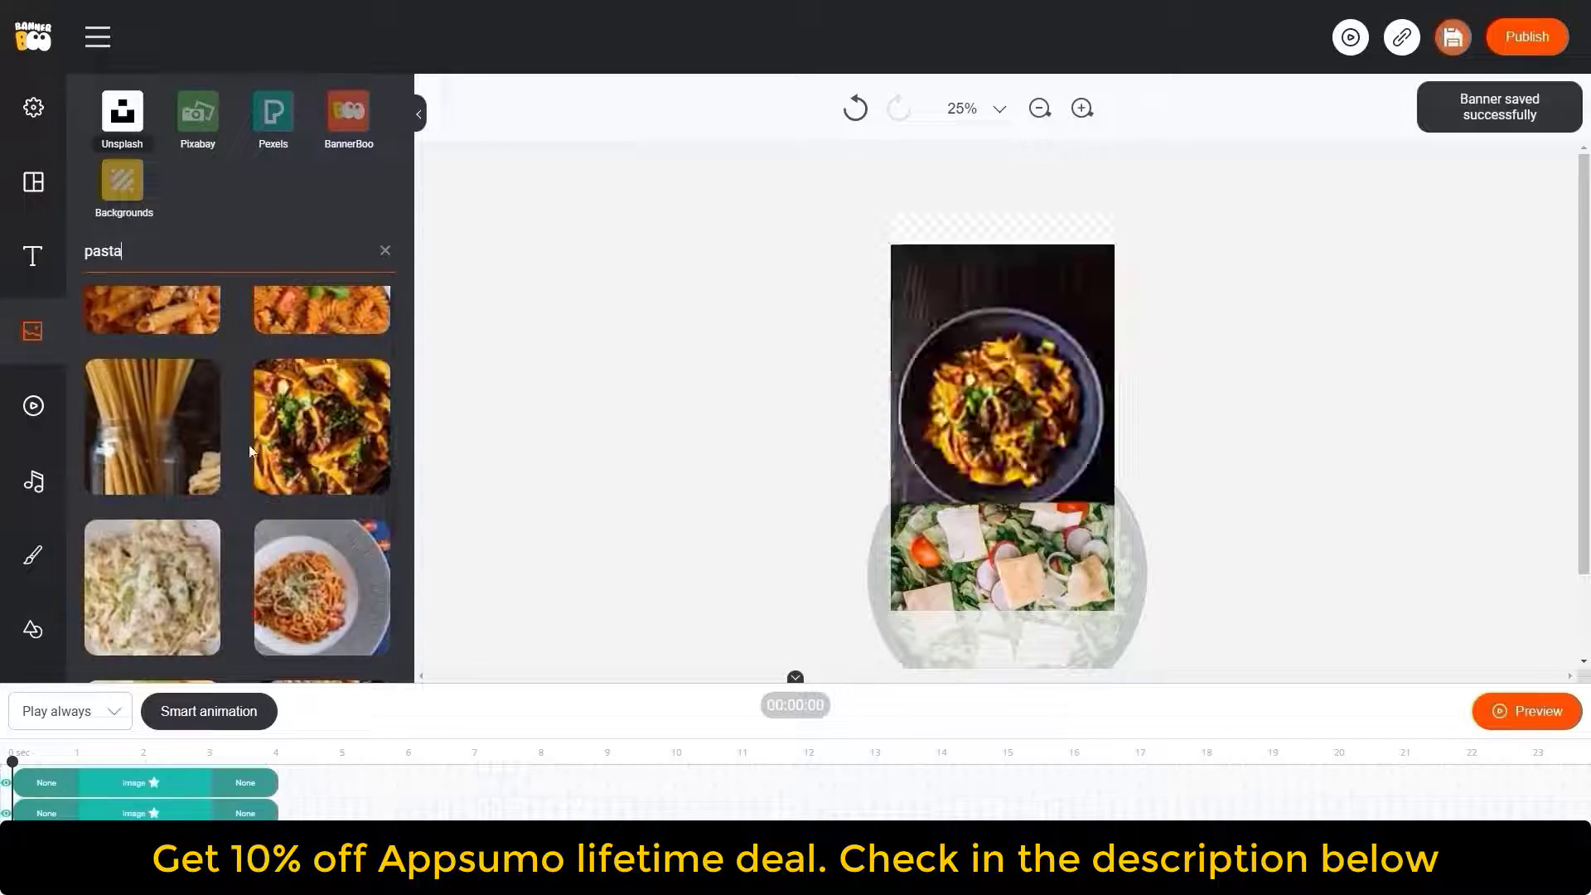
Remove the pasta photo's background and size and position the bowl to cover the salad bowl in the lower canvas
left_click_drag(892, 584, 682, 630)
mouse_move(987, 411)
left_mouse_down()
mouse_move(1040, 469)
mouse_move(1044, 558)
mouse_move(1041, 511)
left_mouse_up()
left_click(819, 258)
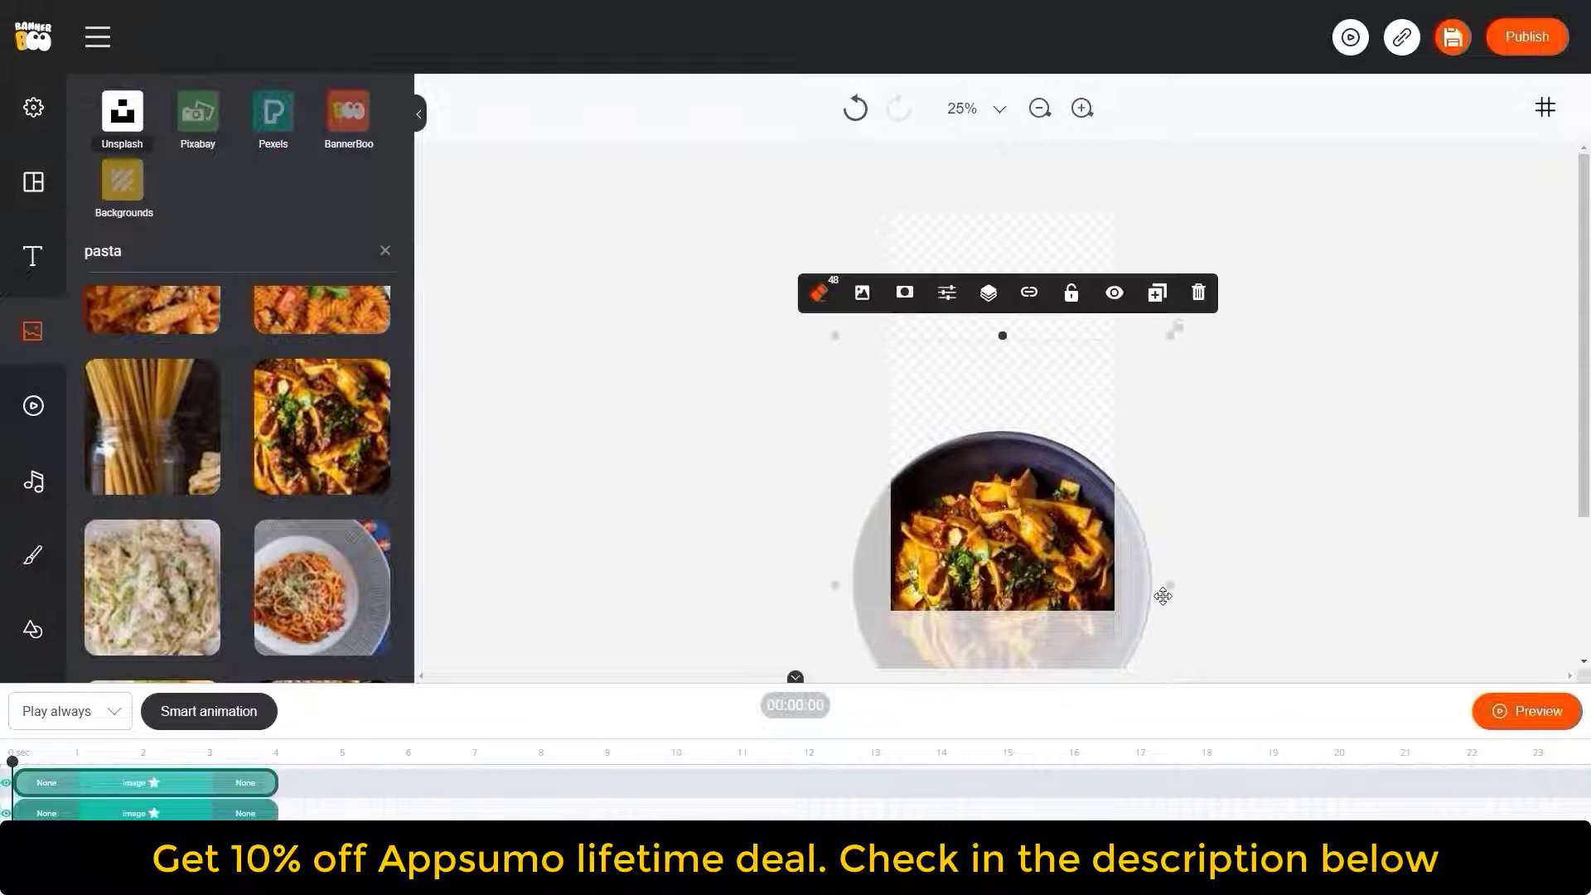
left_click_drag(1182, 586, 1197, 586)
left_click_drag(1056, 550, 1056, 551)
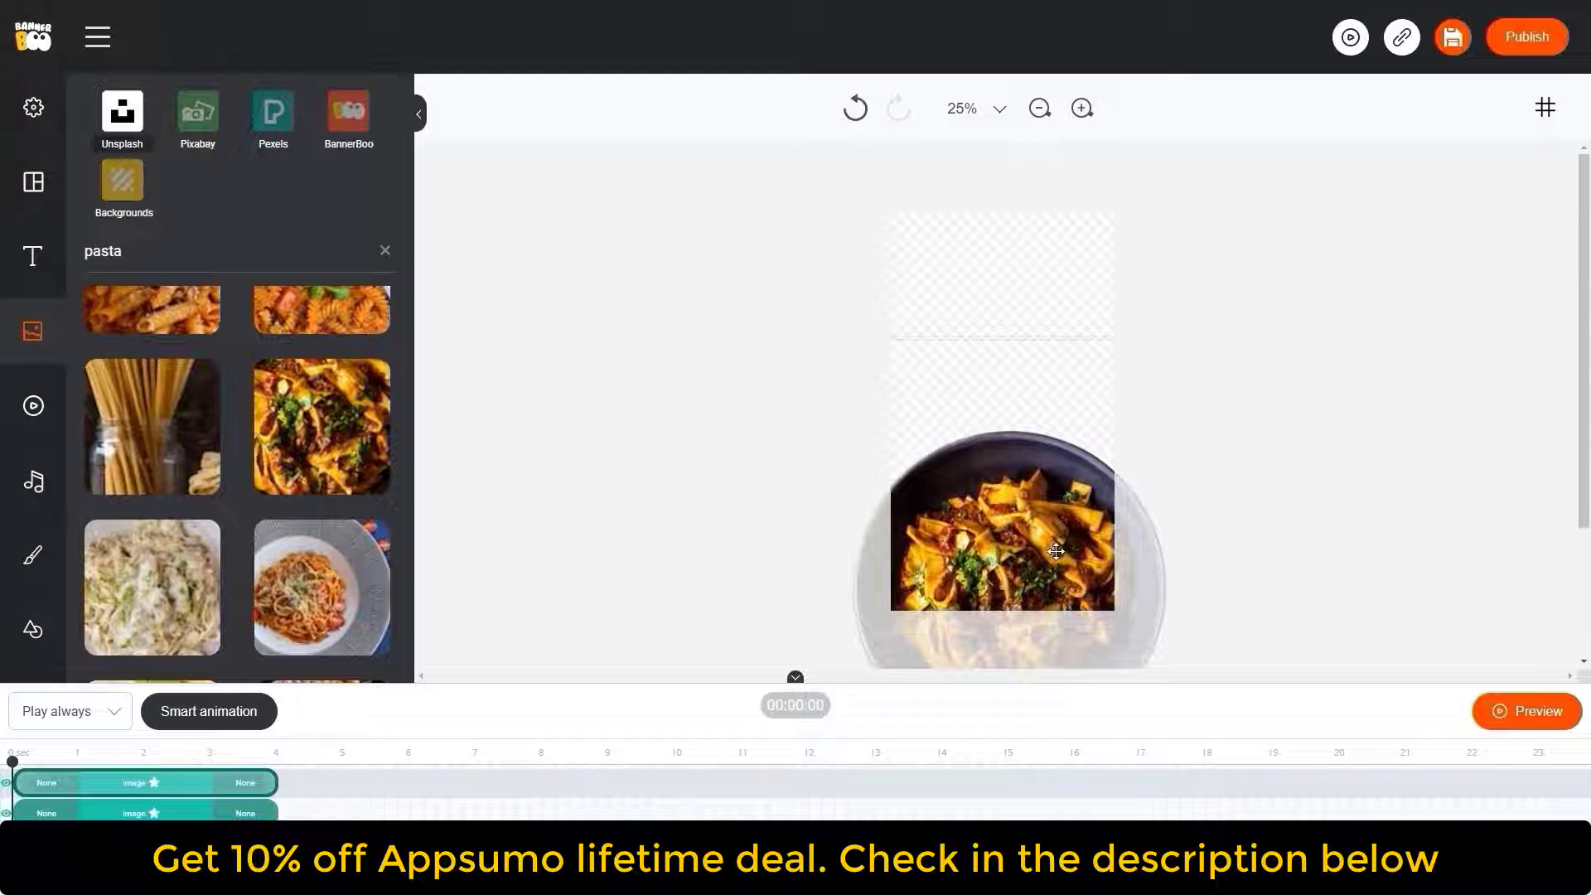
left_click(1302, 505)
Enable the rulers and place a horizontal guide at the top edge of the pasta bowl
left_click(1547, 109)
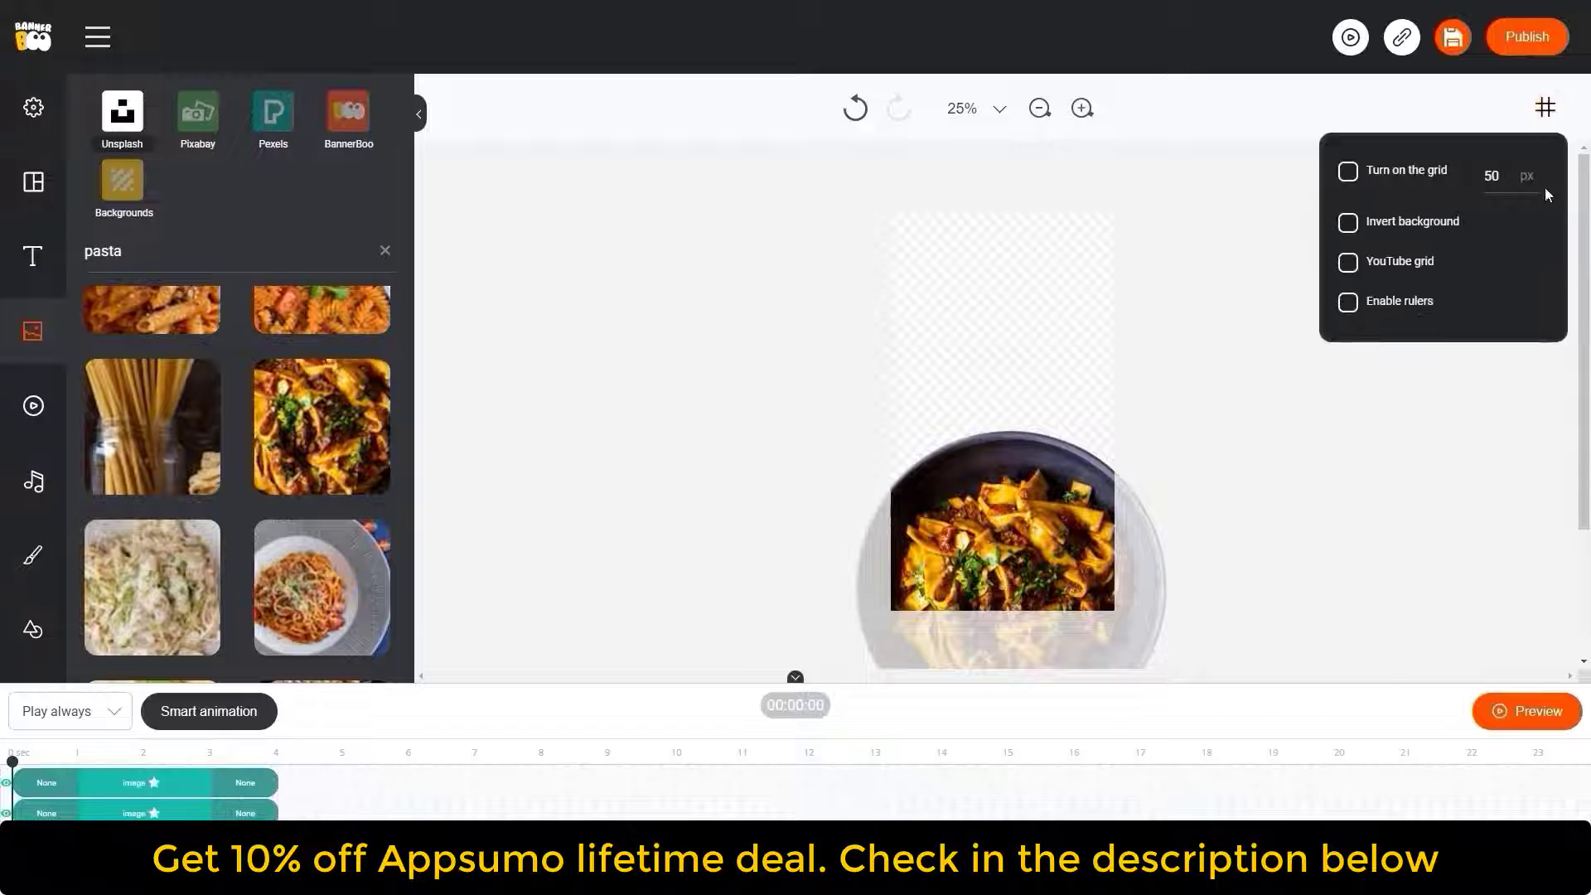
left_click(1349, 302)
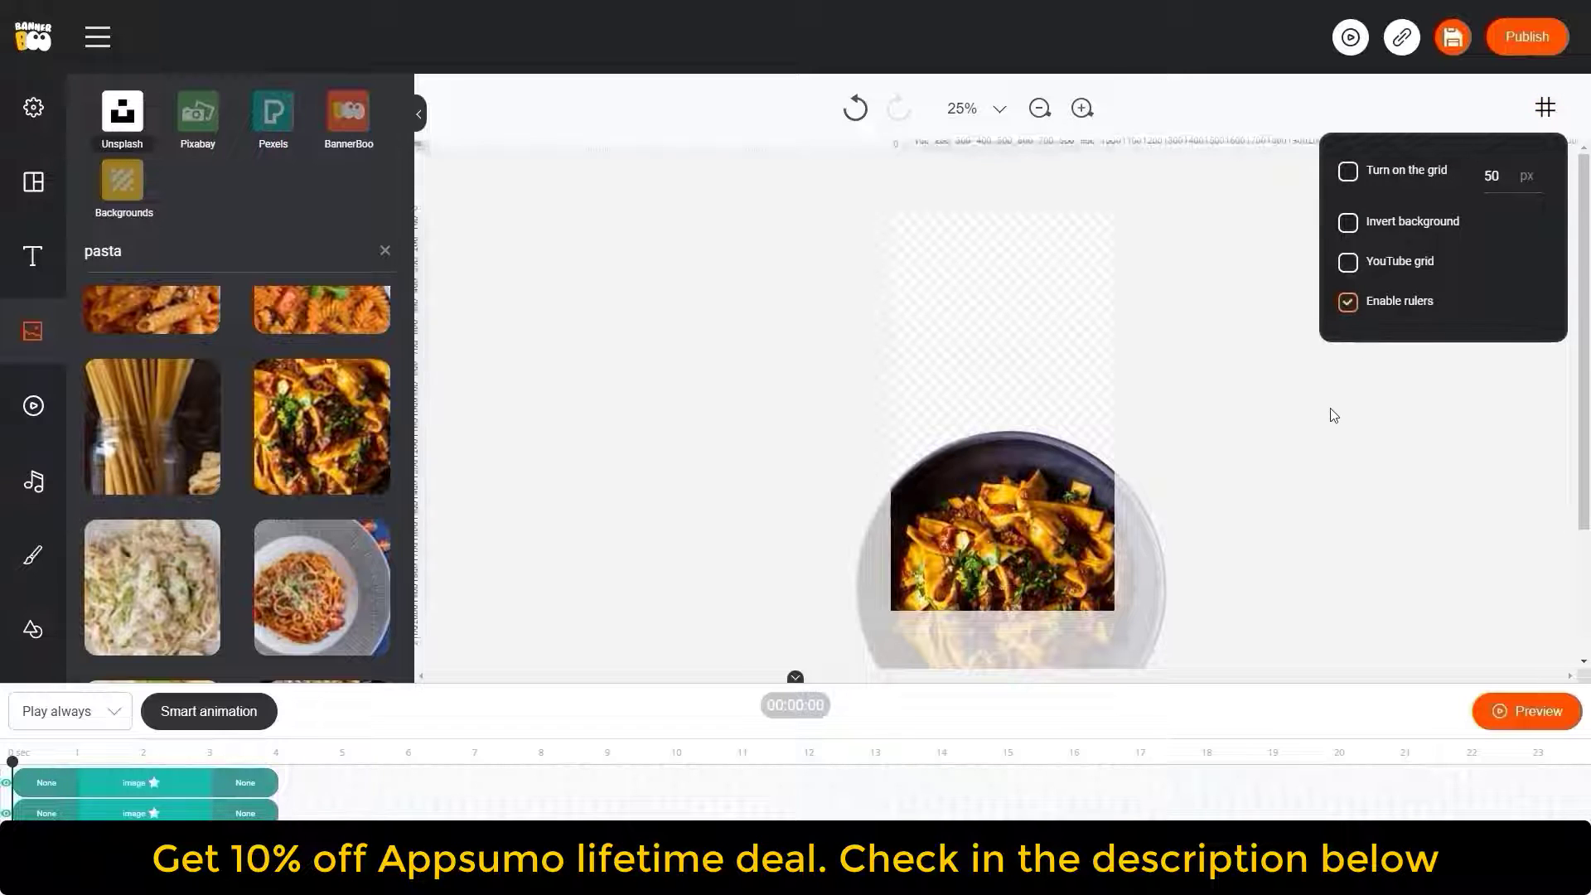
left_click(1330, 411)
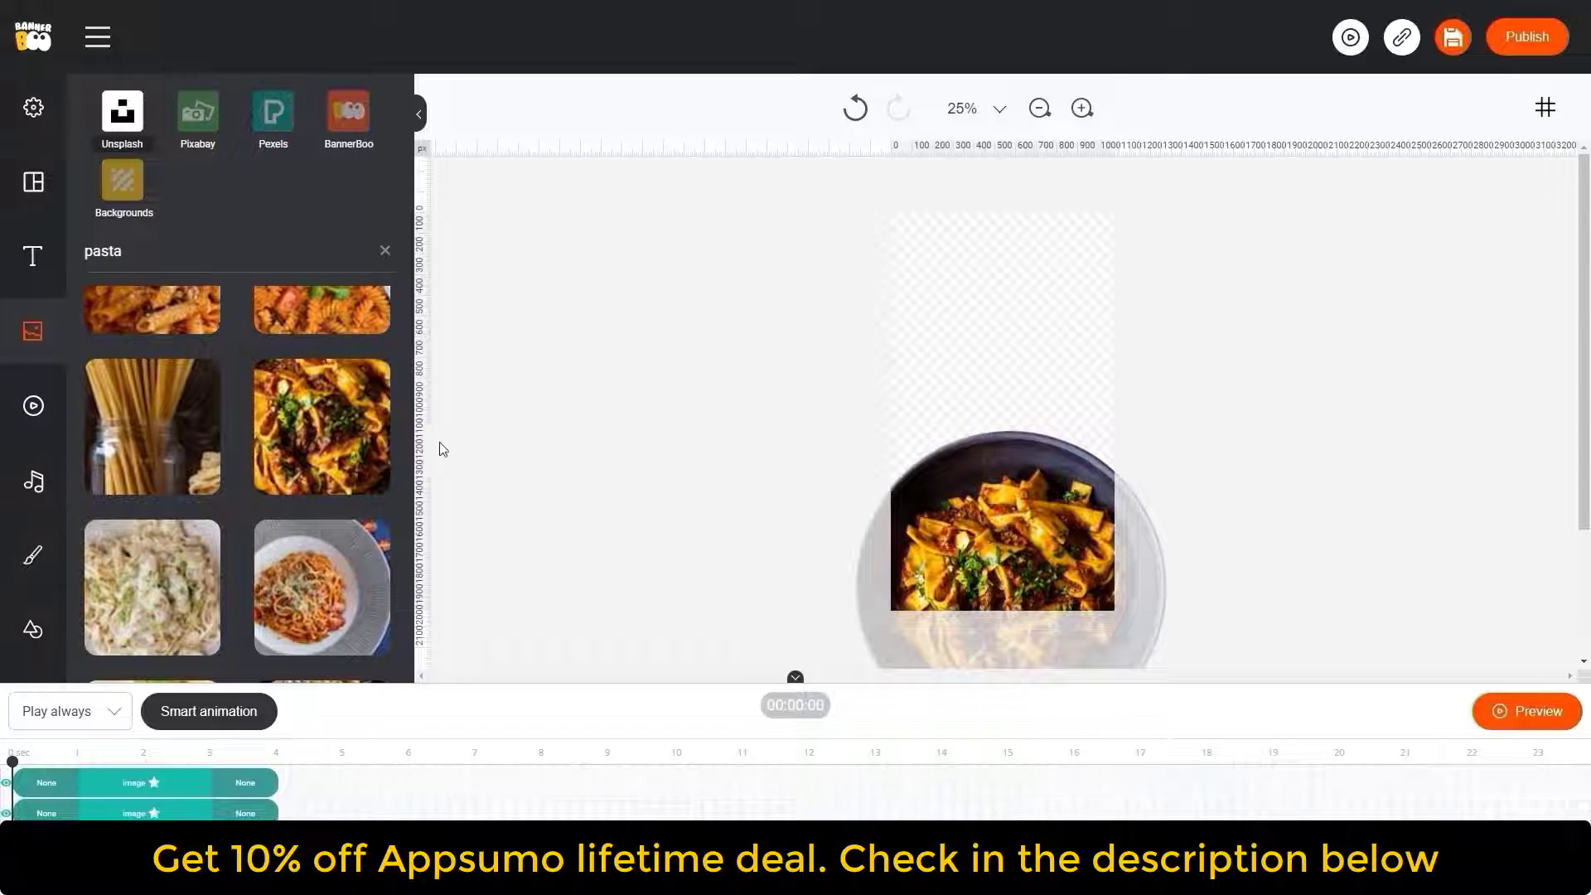
left_click_drag(425, 434, 424, 431)
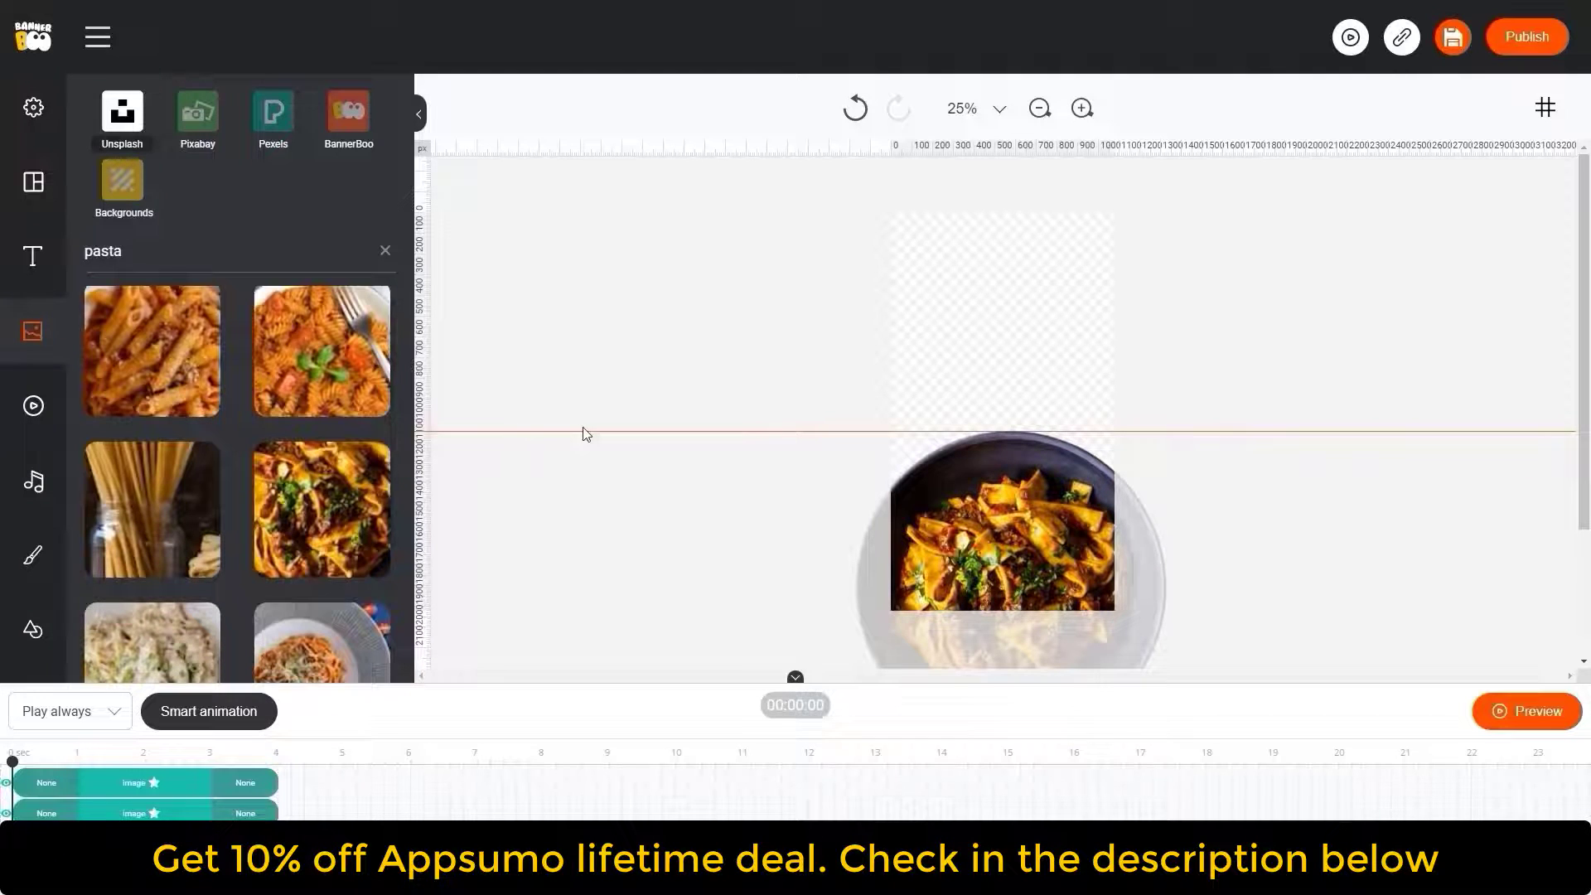
Search the stock photos for "waffles" and add the waffle plate topped with raspberries and blueberries
left_click_drag(136, 262, 81, 265)
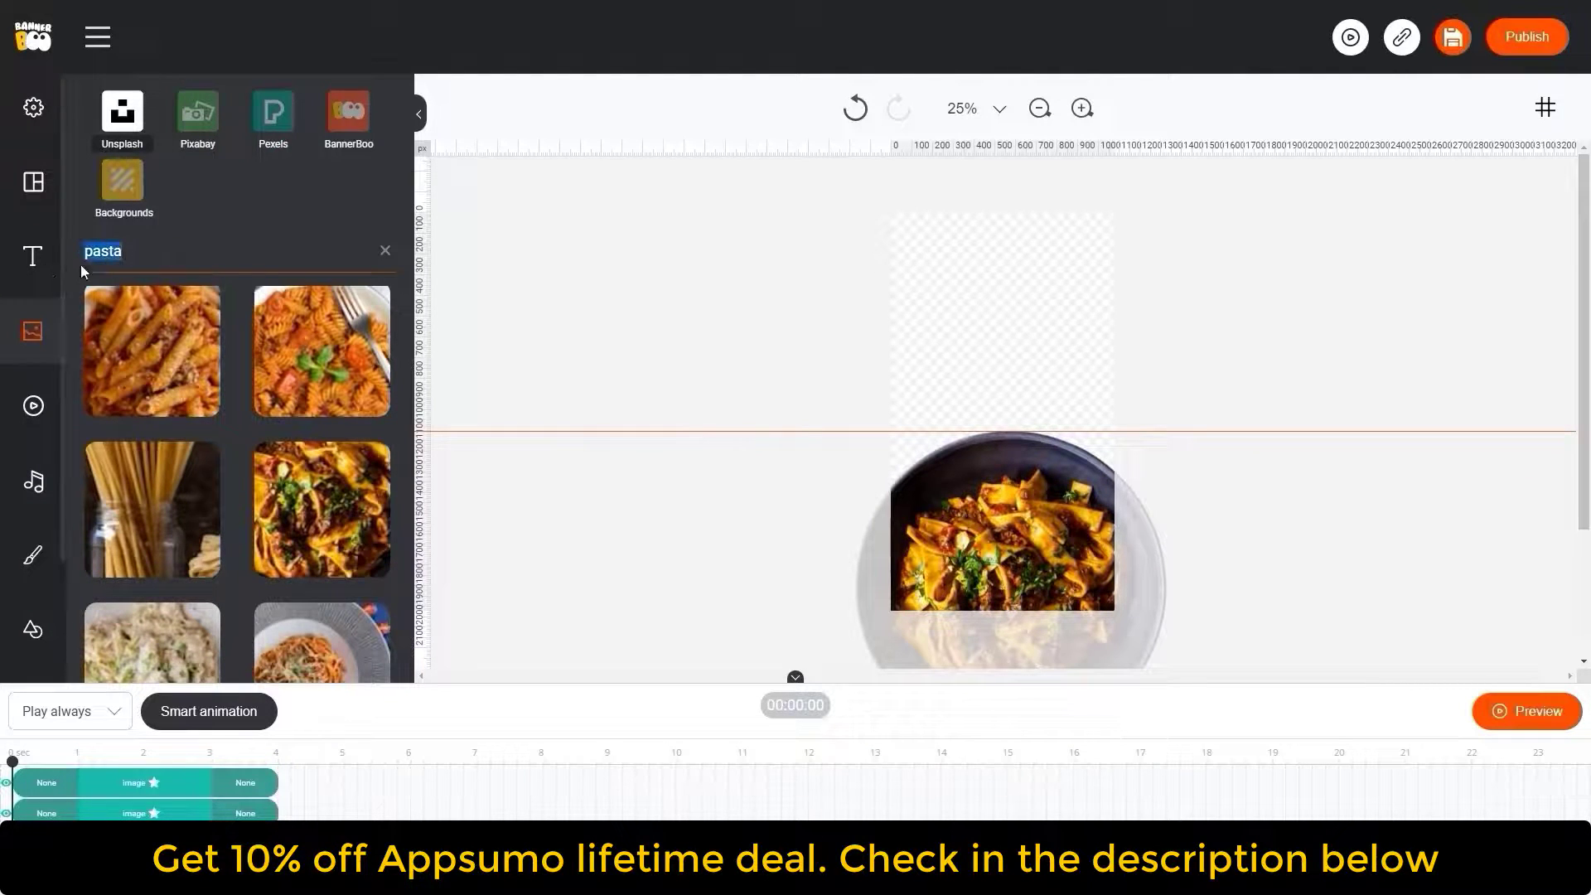
type("waffles")
scroll(238, 353, "down", 8)
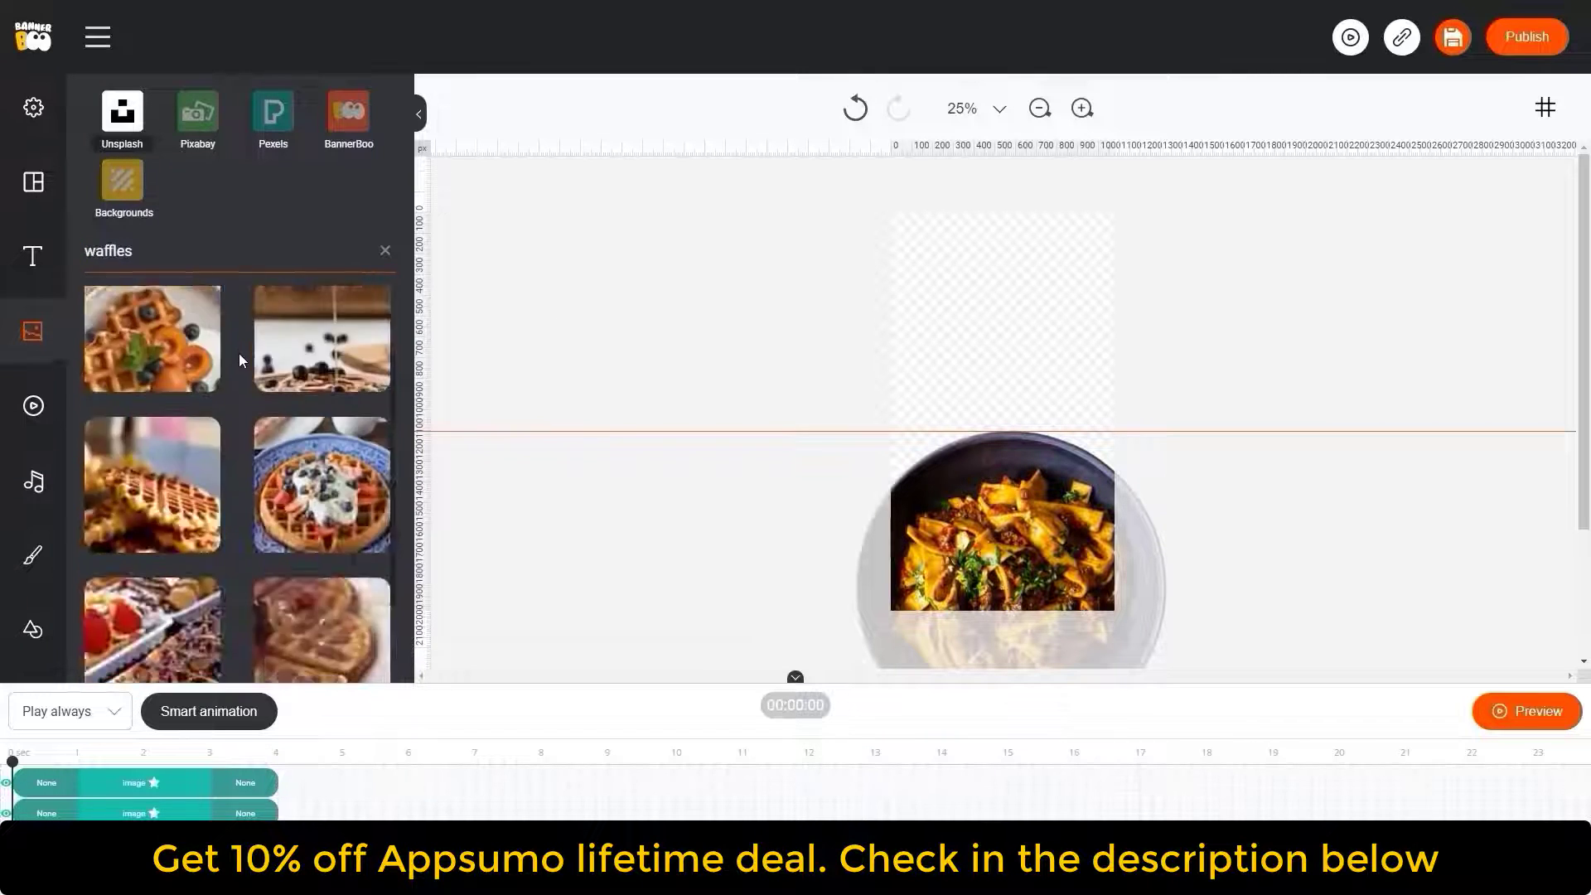
left_click(154, 385)
Enlarge the waffle photo on the canvas and remove its background
left_click_drag(891, 562, 745, 667)
left_click_drag(969, 402, 1016, 360)
left_click(799, 227)
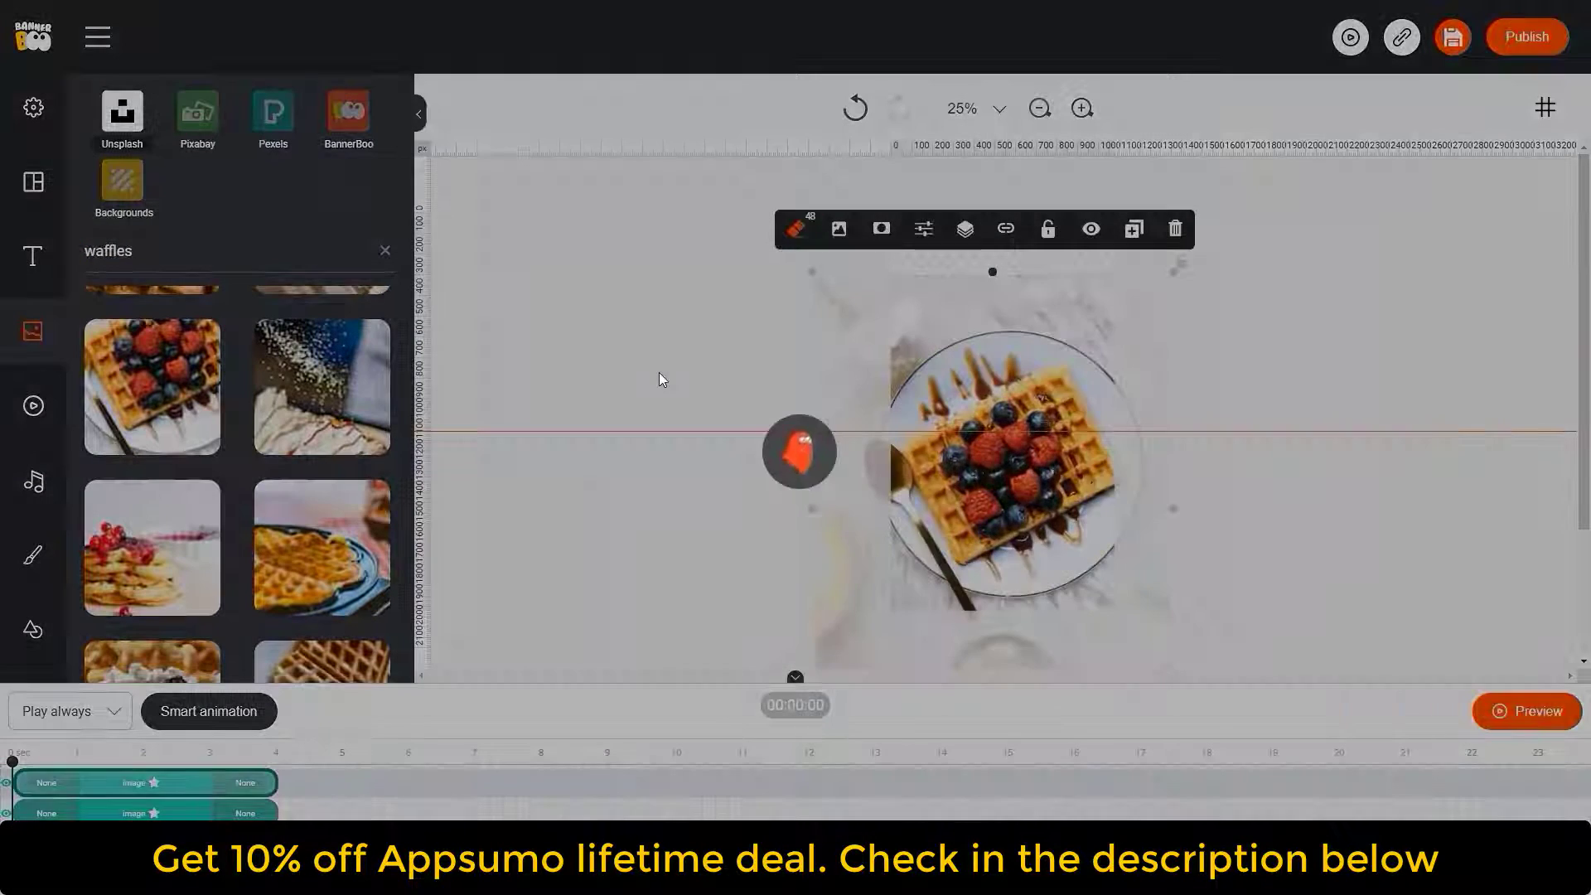
Enlarge the waffle plate to cover the pasta bowl in the lower canvas and align the horizontal guide with its top edge
left_click_drag(1007, 414, 737, 410)
left_click_drag(729, 630, 629, 597)
left_click_drag(794, 279, 1060, 527)
left_click_drag(424, 431, 424, 455)
left_click(618, 355)
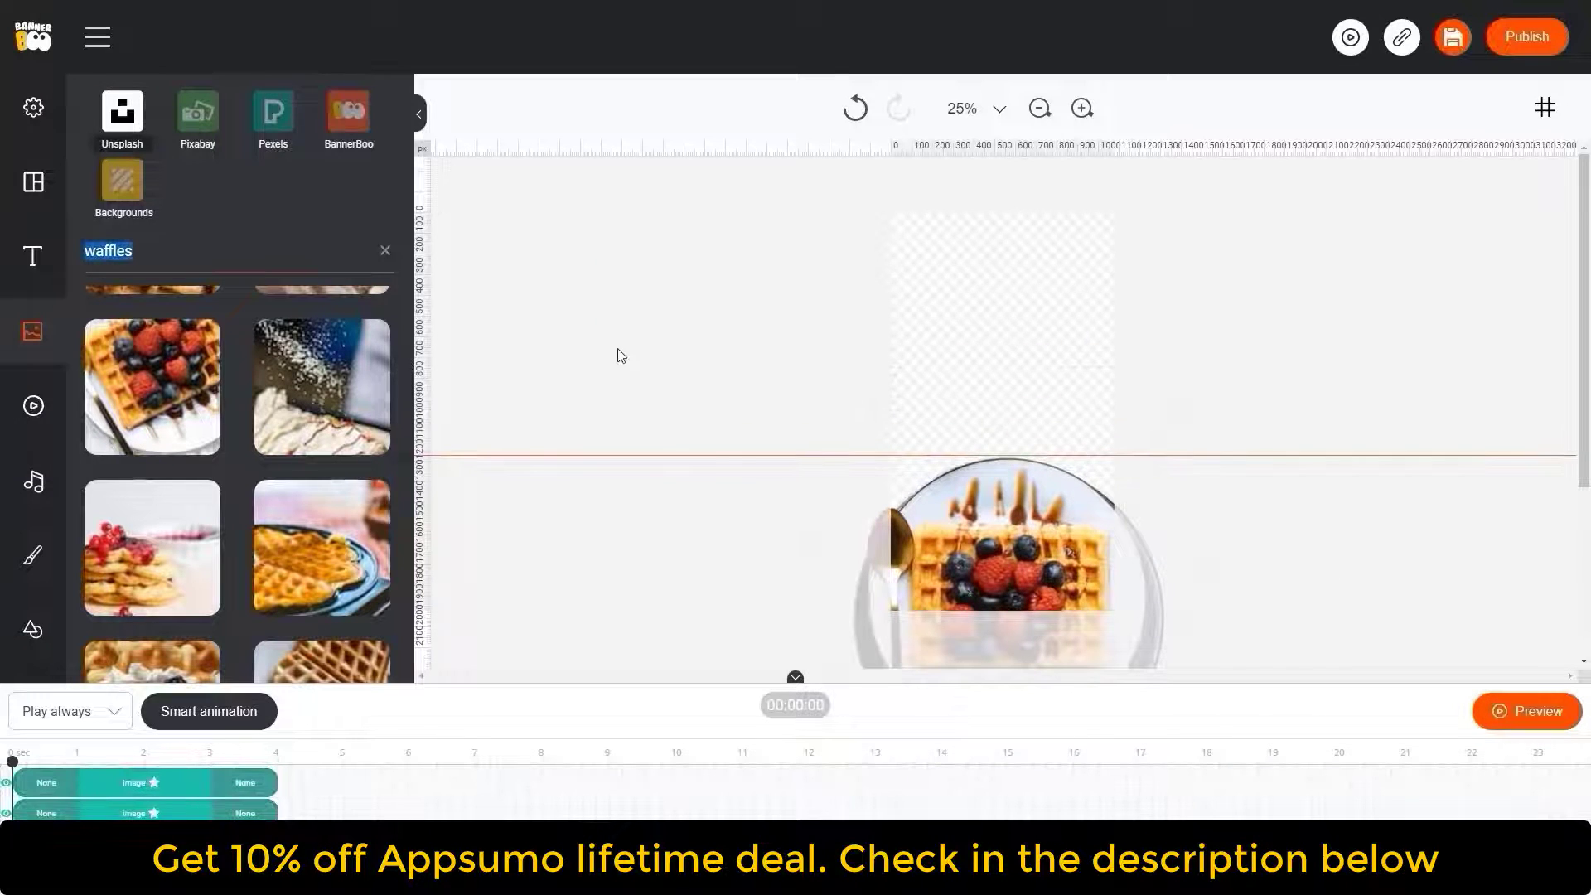
Search the stock photos for "black background" and add the dark textured leather-like image to the canvas
type("black background")
key("Return")
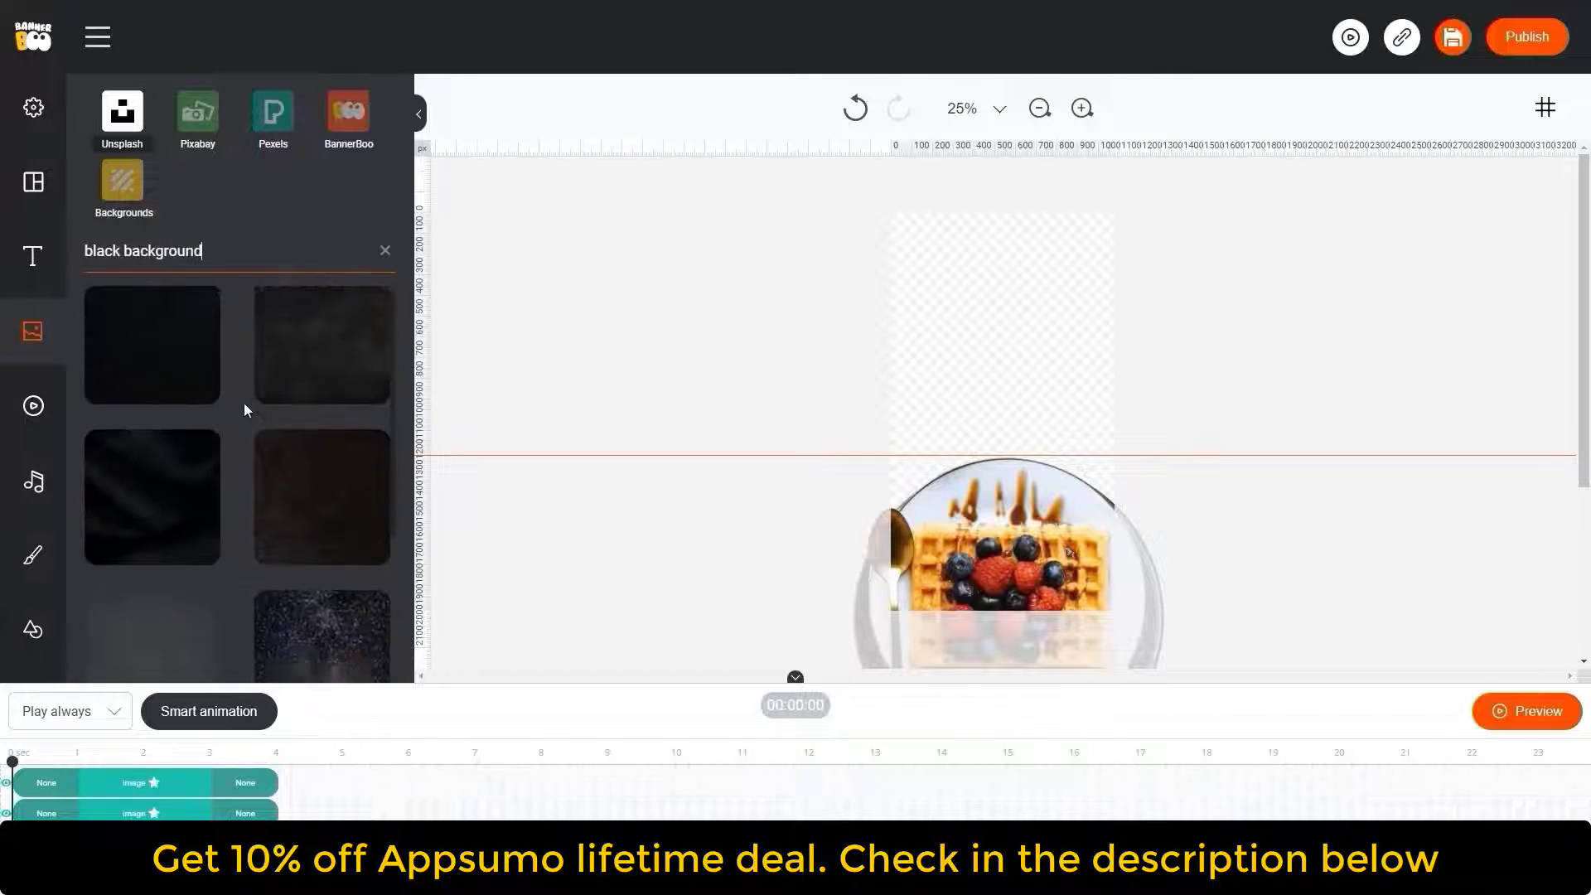
scroll(240, 404, "down", 1)
scroll(234, 406, "down", 4)
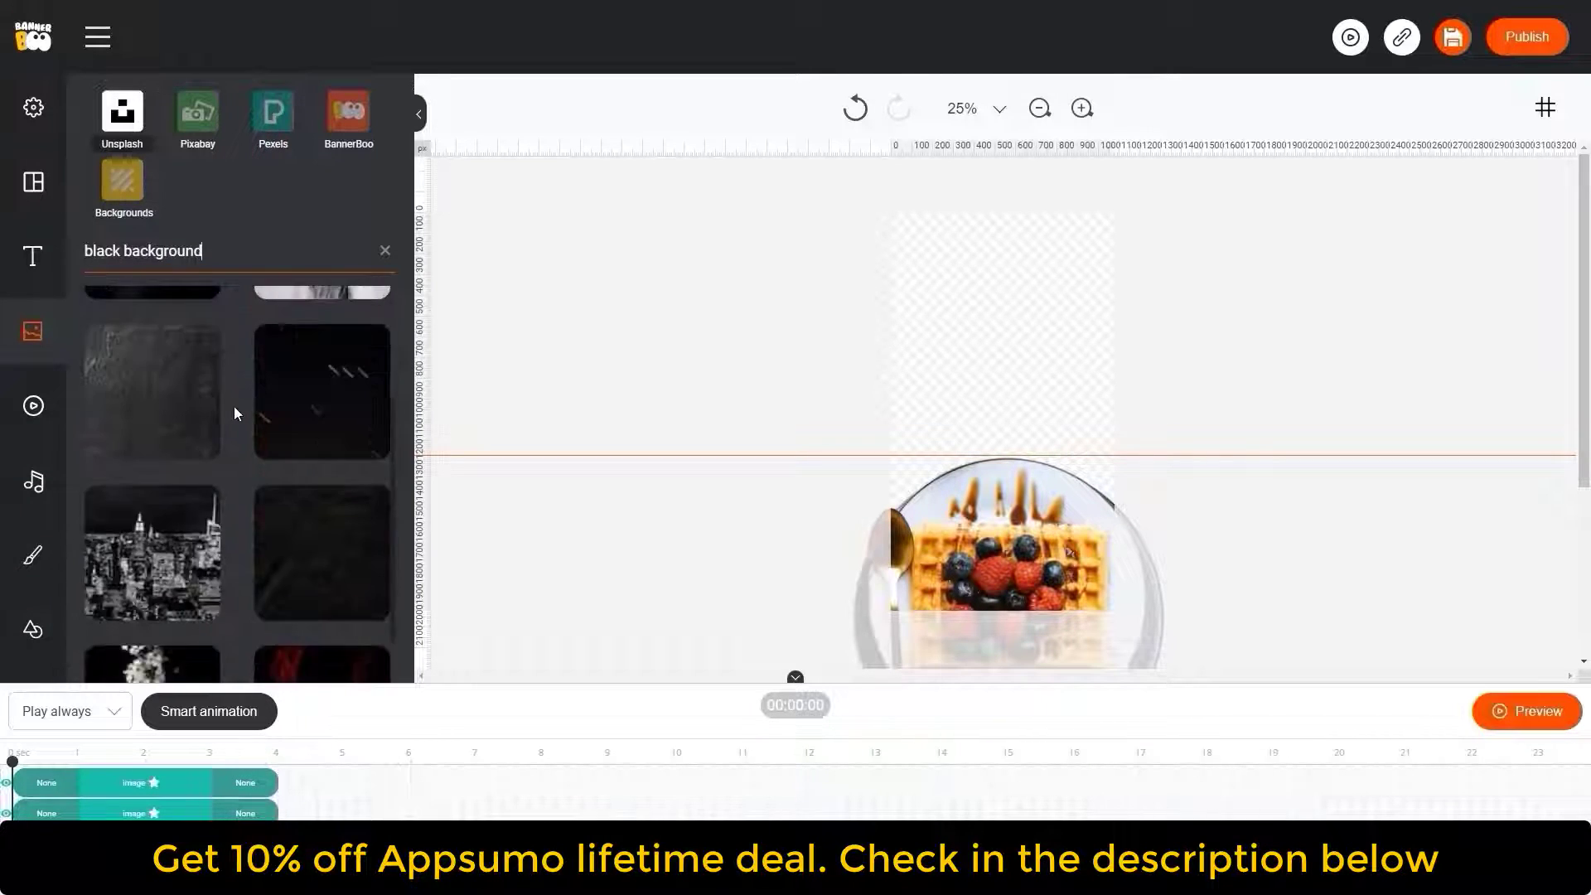
left_click_drag(167, 383, 1003, 336)
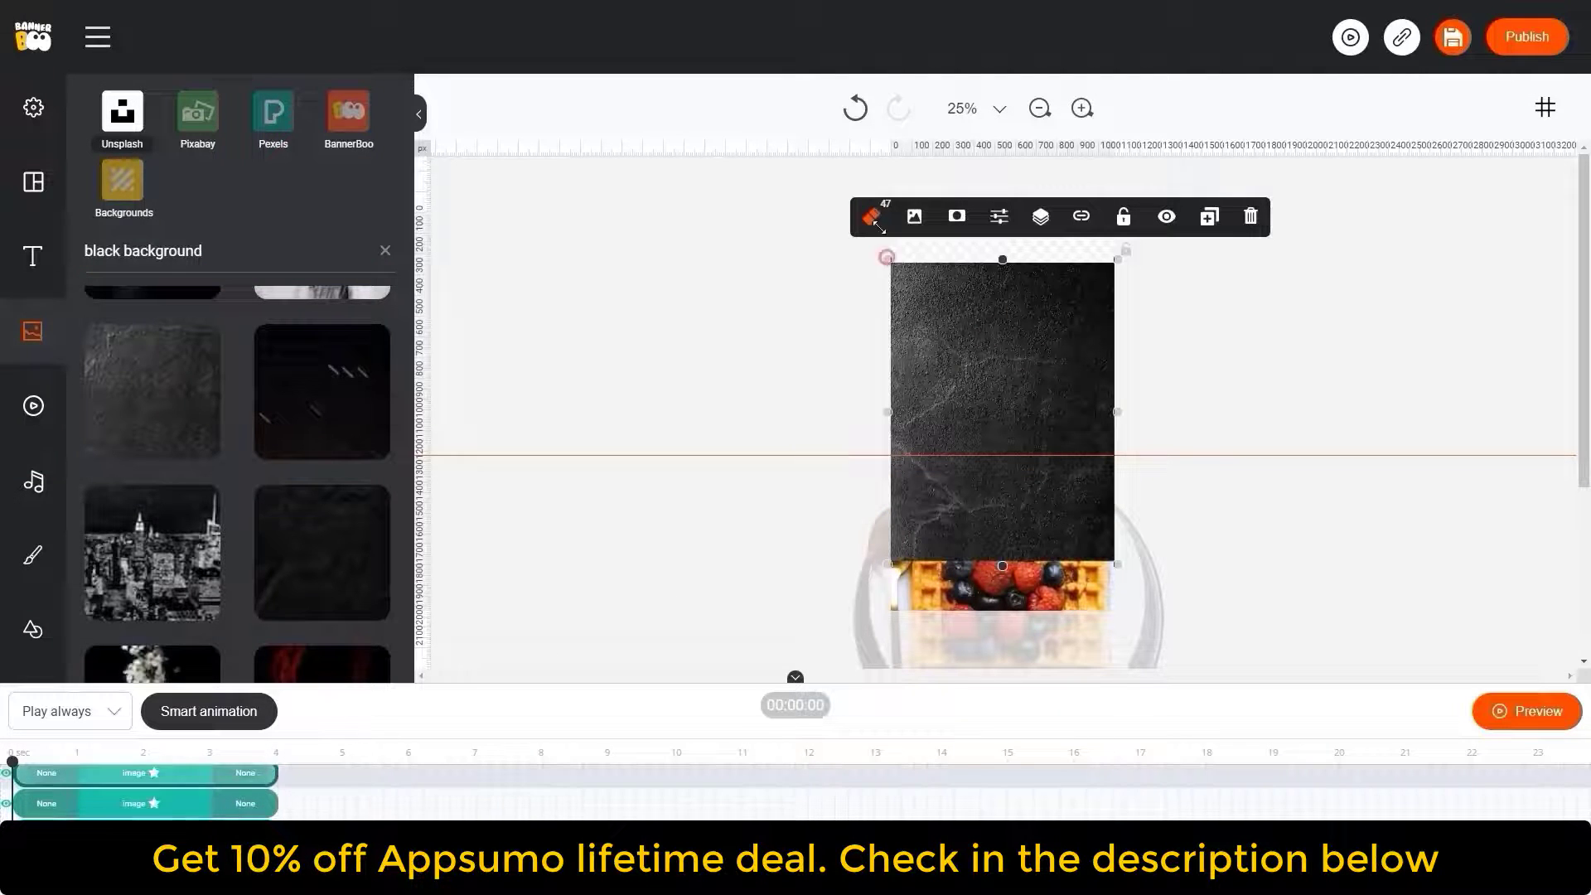
Scale up and position the dark textured image so it covers the whole canvas
left_click_drag(887, 257, 841, 162)
left_click_drag(957, 210, 993, 272)
left_click_drag(853, 227, 819, 181)
left_click_drag(1009, 297, 1026, 306)
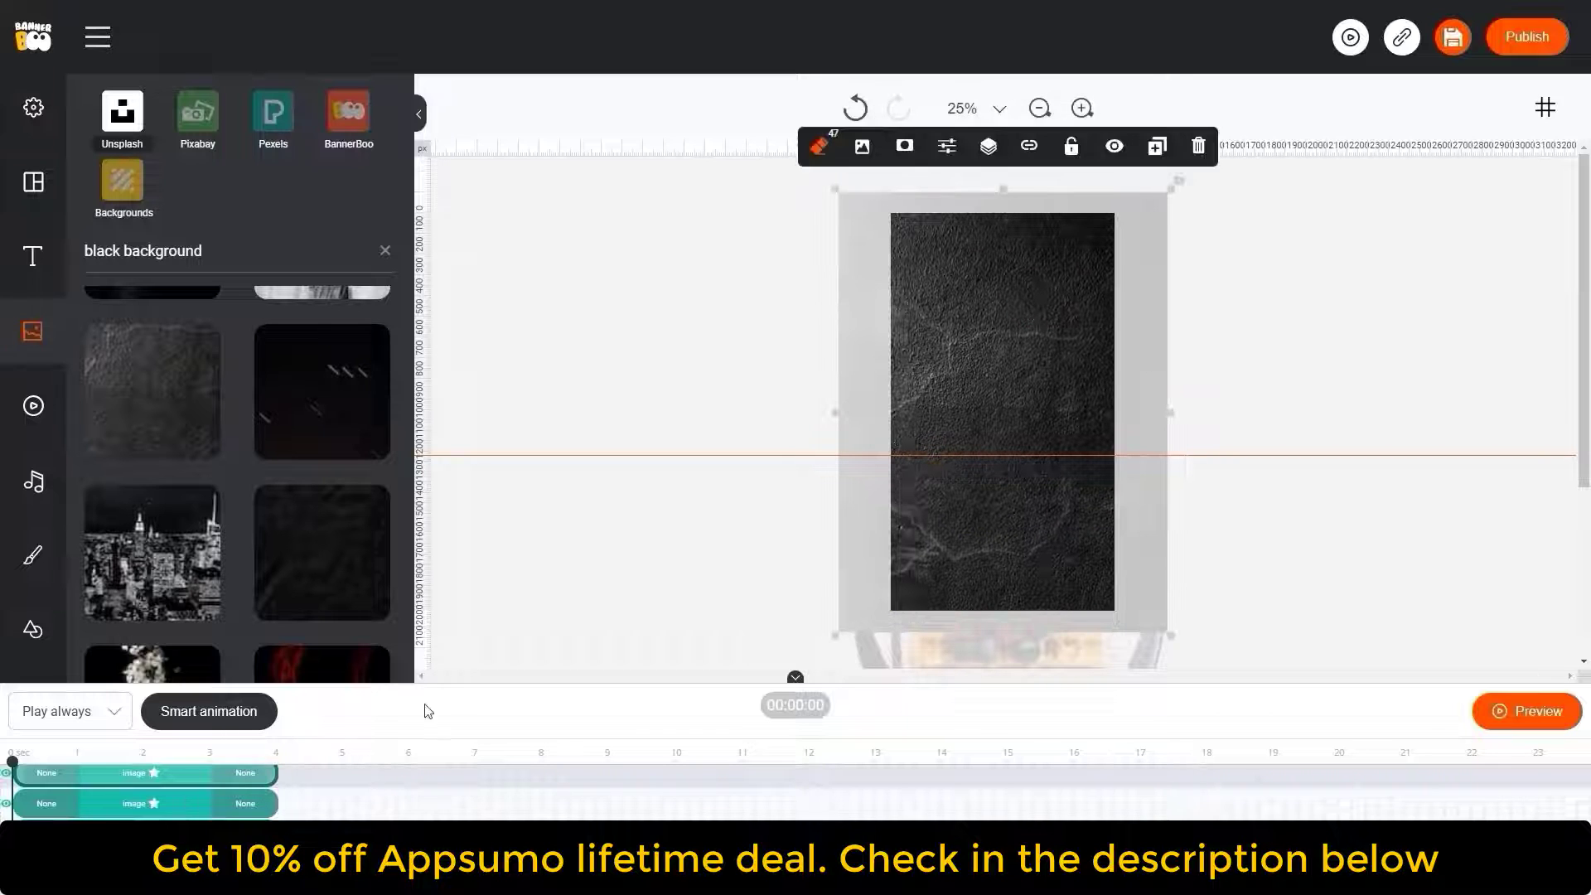
Move the dark textured image to the lowest timeline layer and extend its duration to 15 seconds
left_click_drag(464, 683, 471, 582)
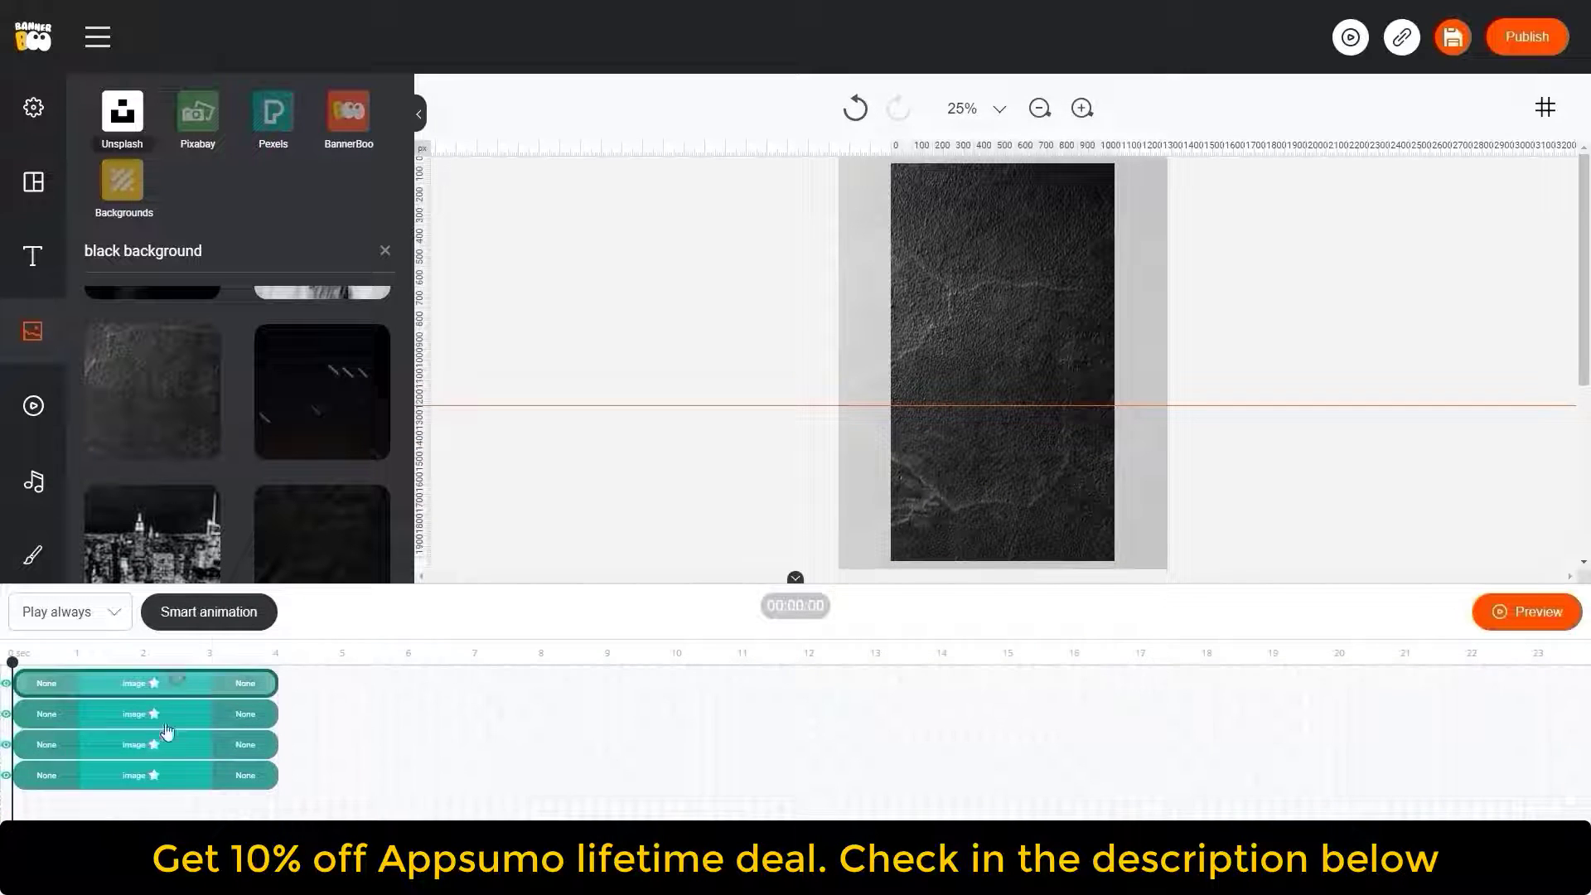
left_click_drag(166, 731, 157, 774)
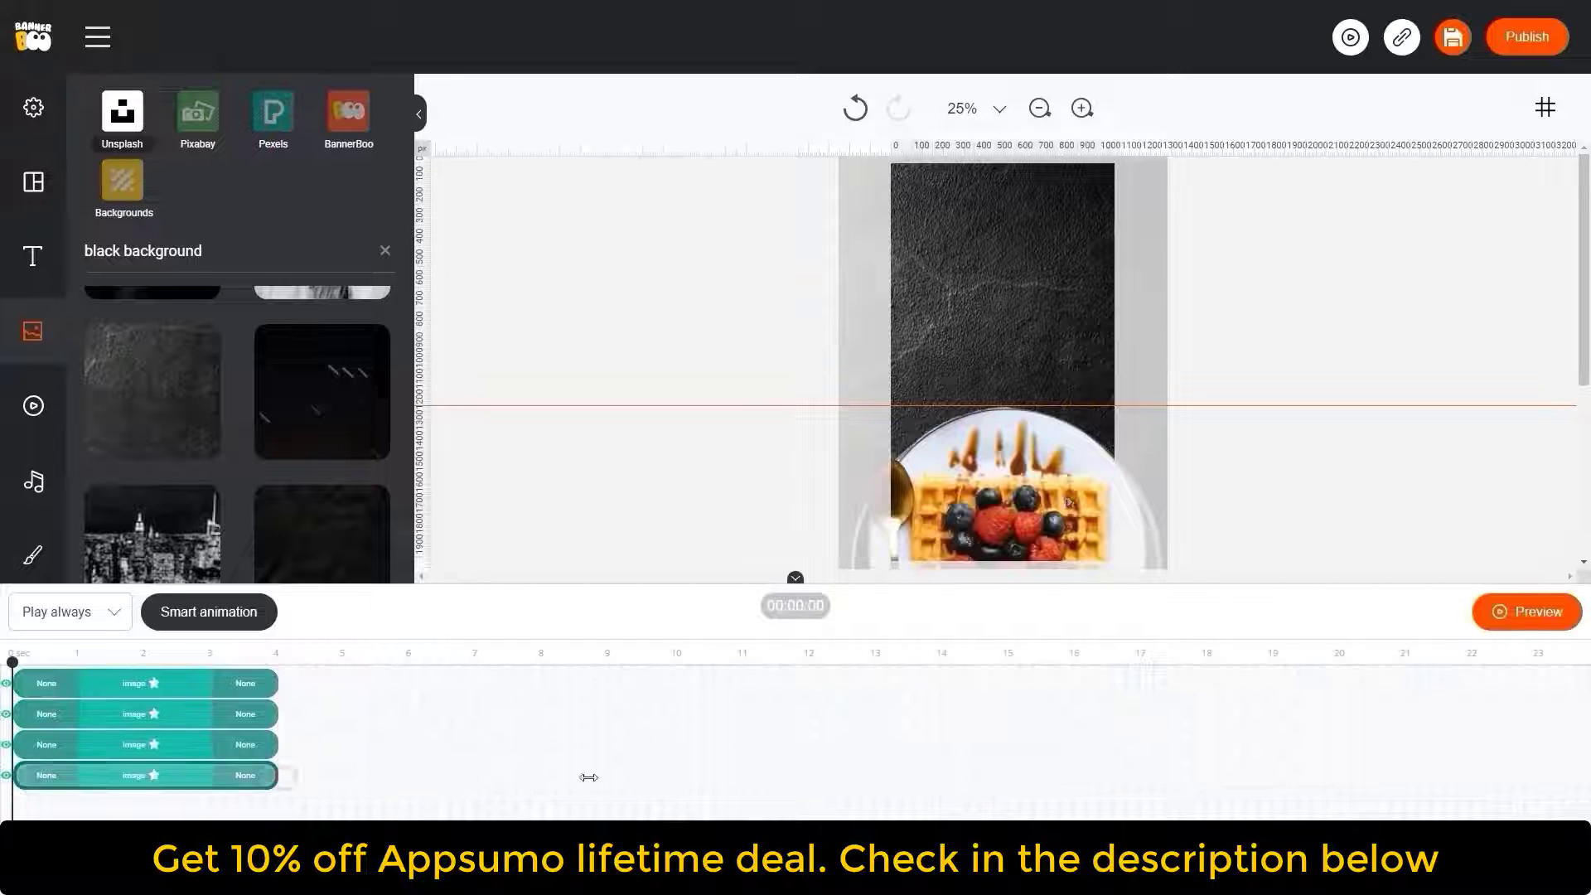
left_click_drag(589, 777, 1007, 775)
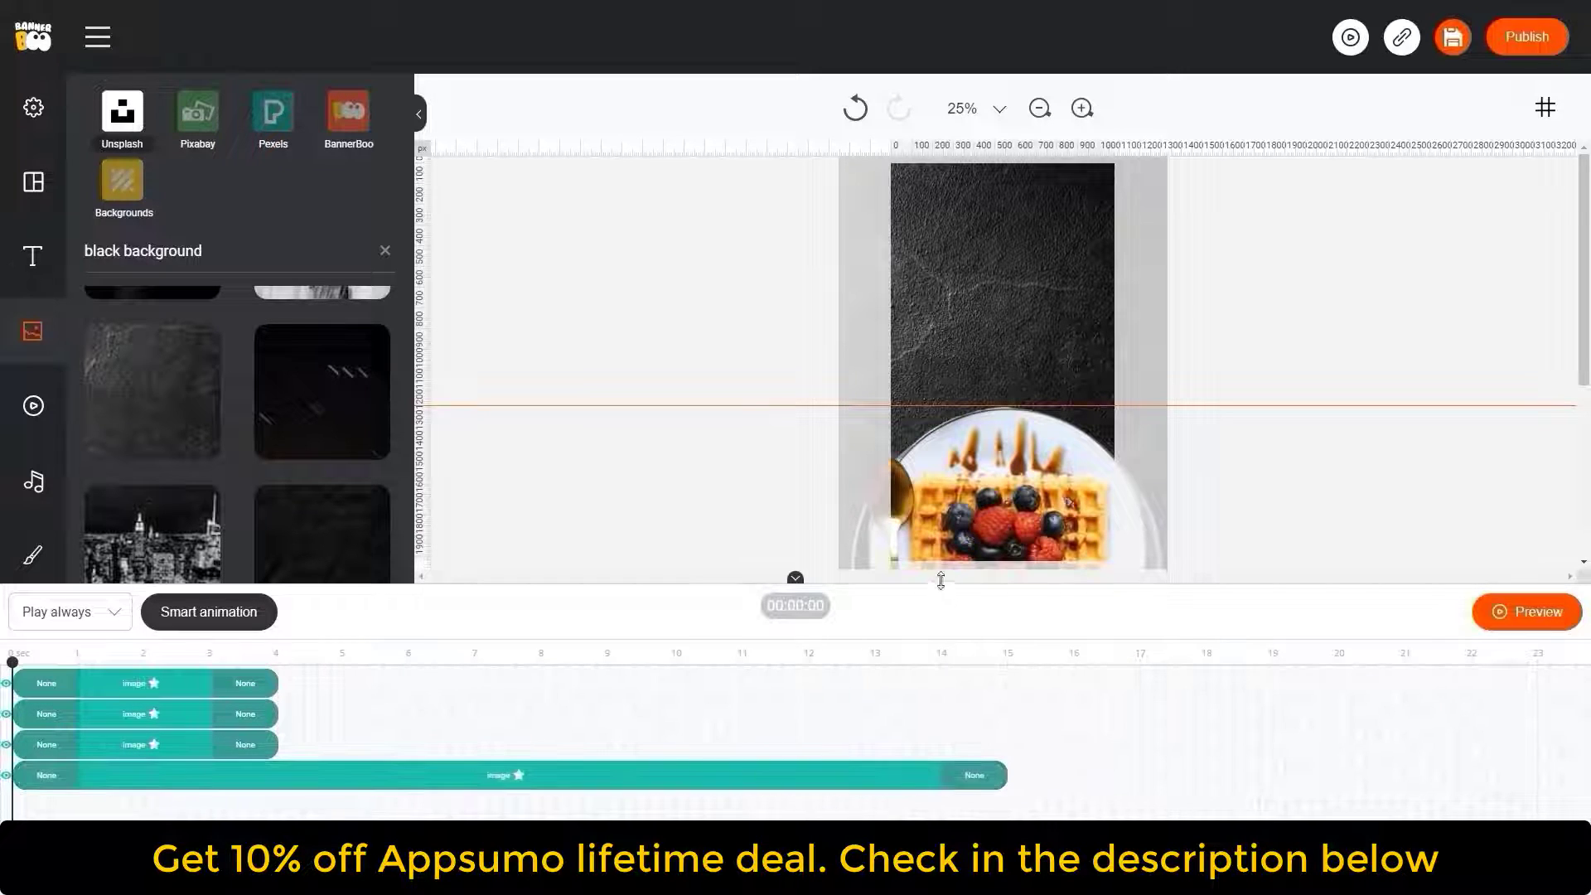
Adjust the brightness of the dark textured background image
left_click_drag(941, 581, 941, 770)
left_click(974, 302)
left_click(947, 191)
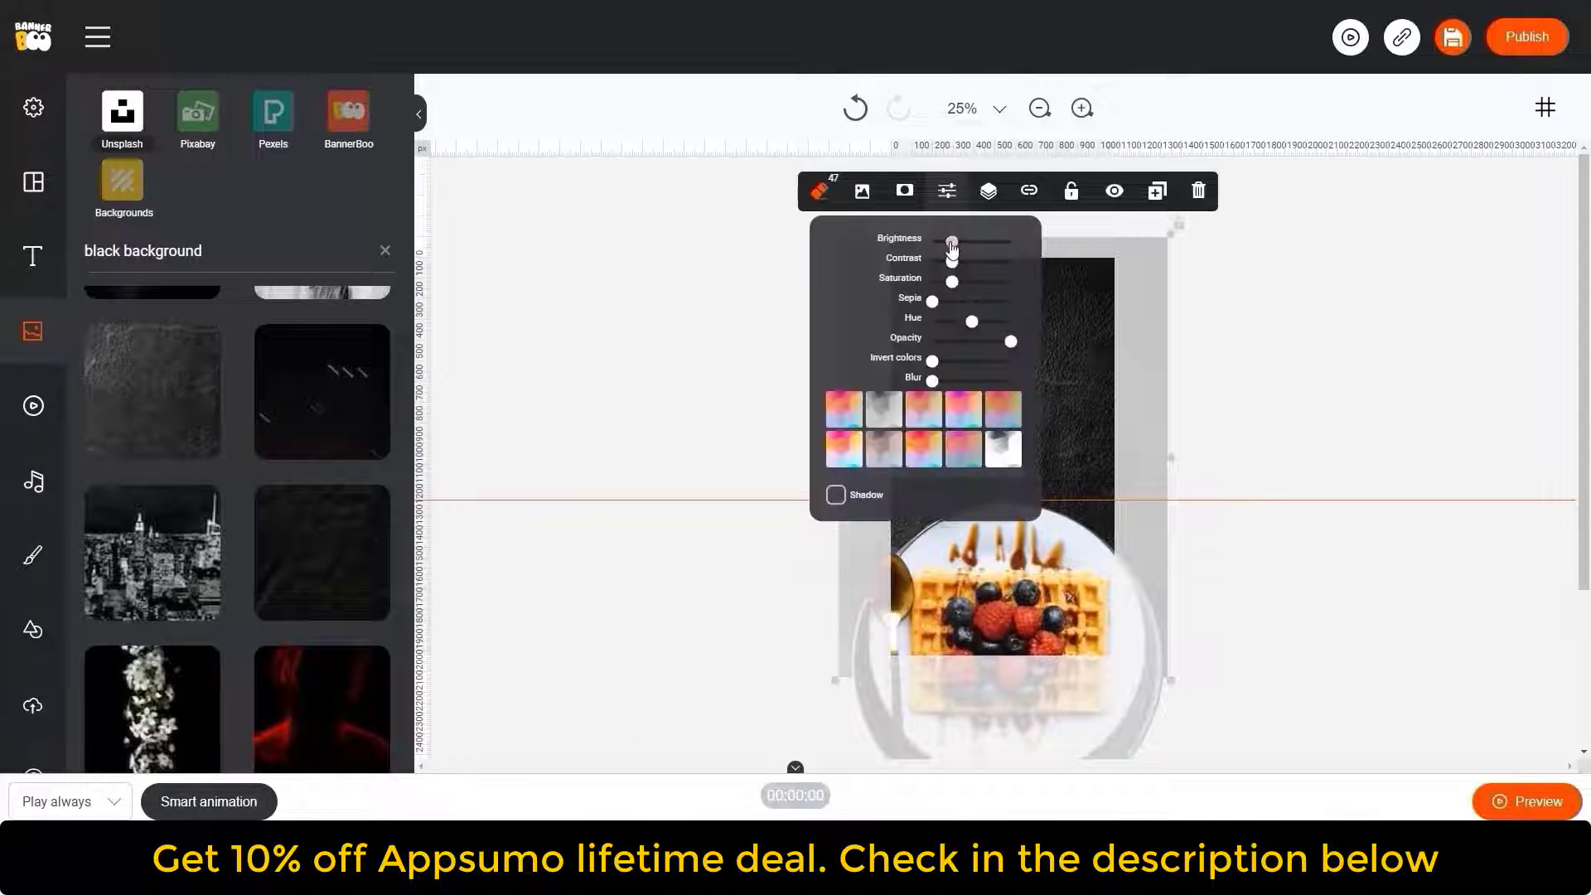
left_click(591, 420)
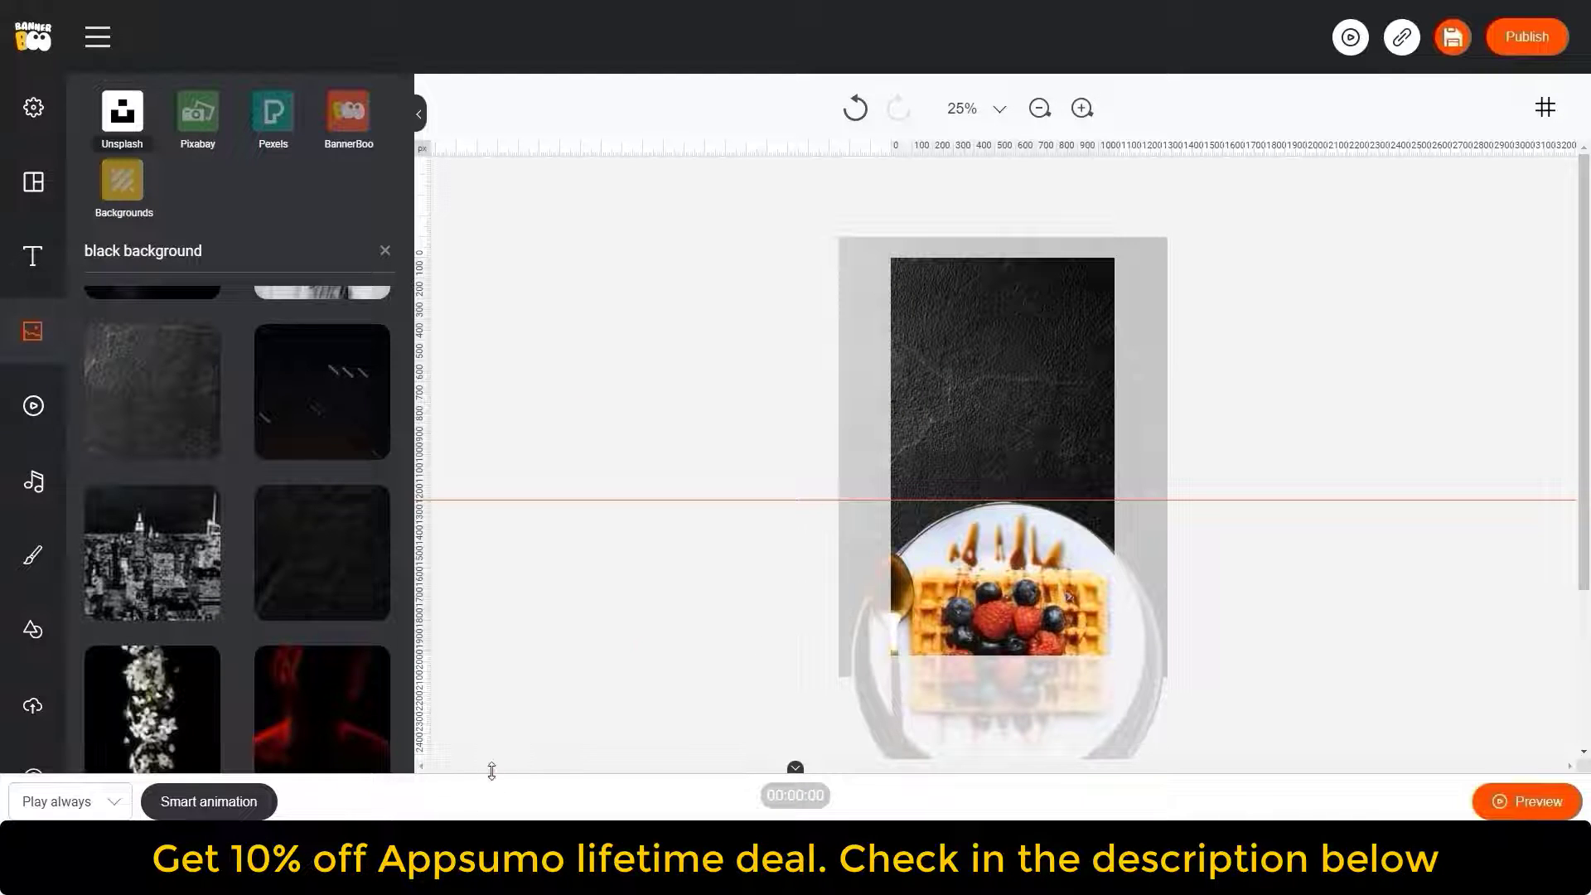
Enlarge the timeline area and lock the dark textured background image
left_click_drag(500, 593, 498, 635)
left_click(1026, 306)
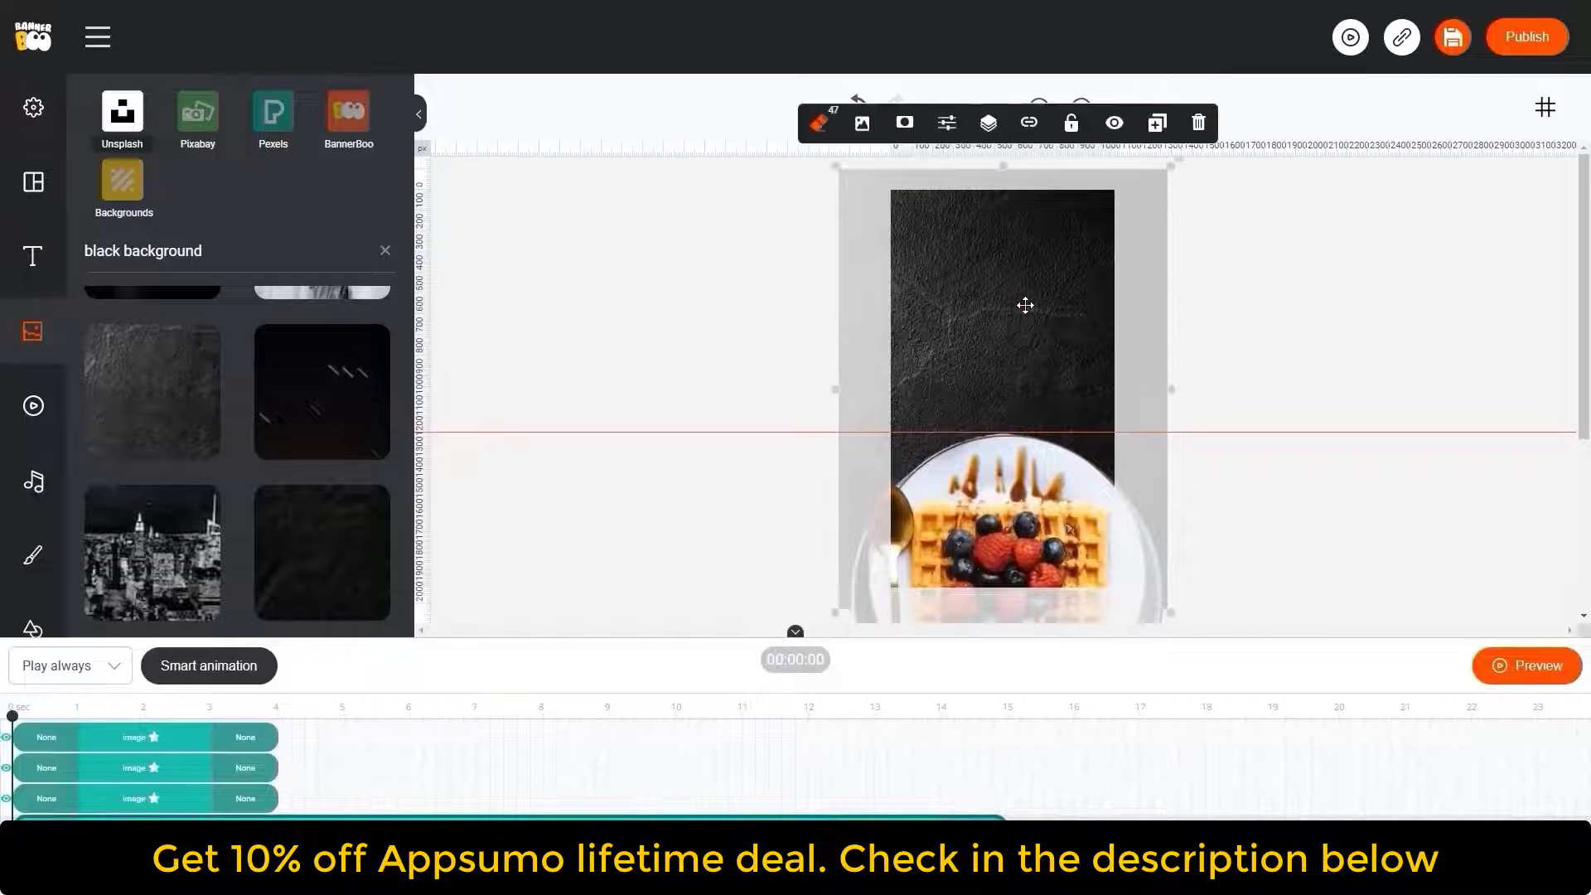
left_click(1071, 129)
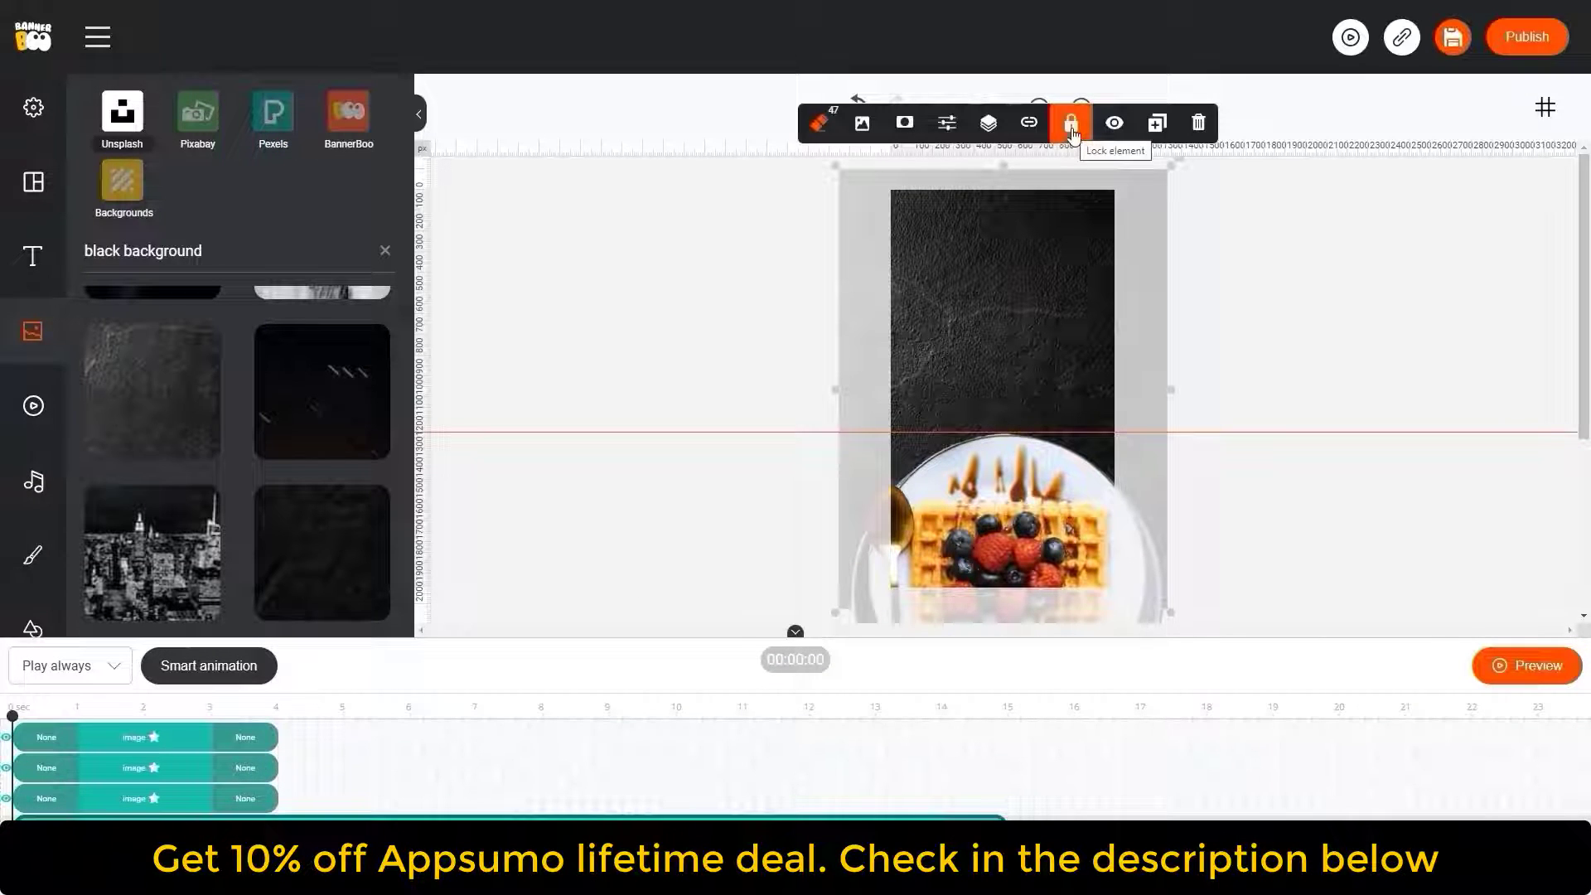
left_click(882, 340)
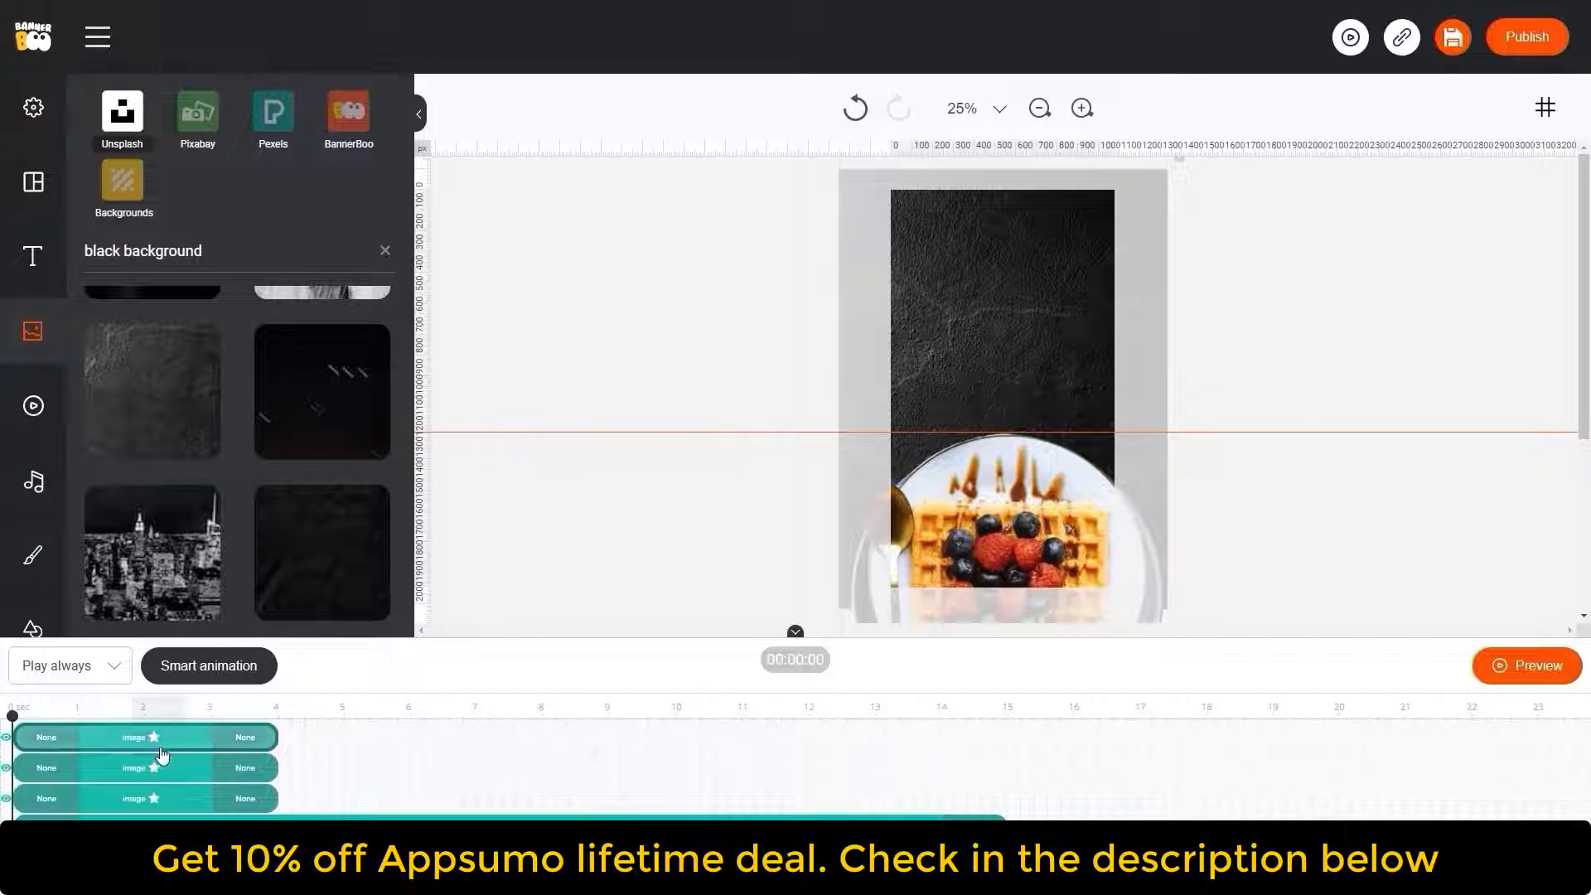
Select the three food images together and give them the Slide Down entrance animation
left_click_drag(1283, 533, 713, 598)
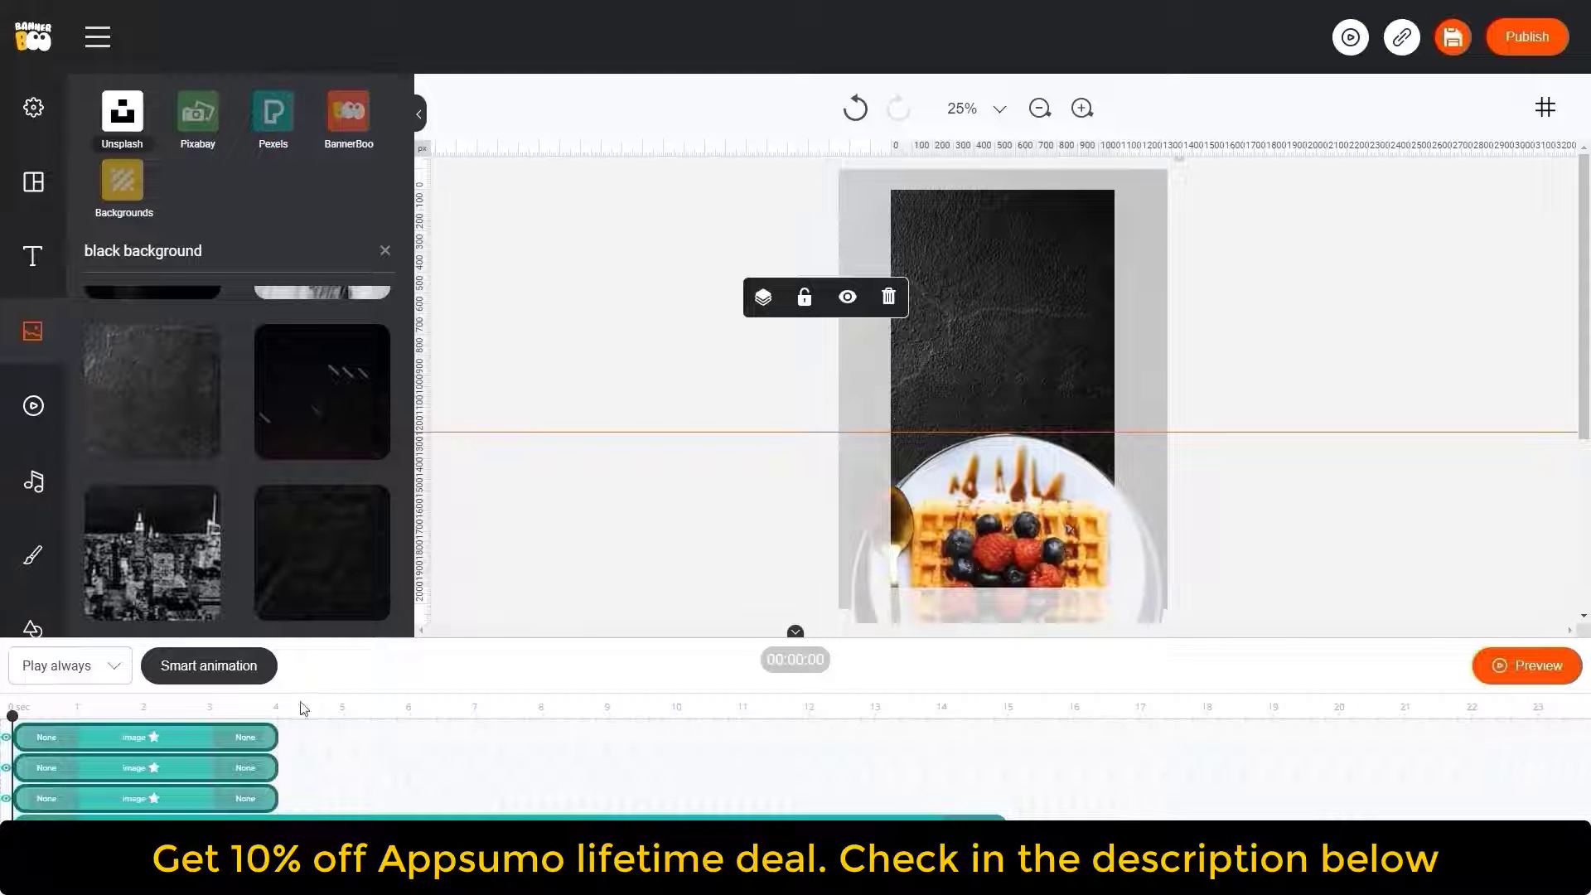
left_click(39, 737)
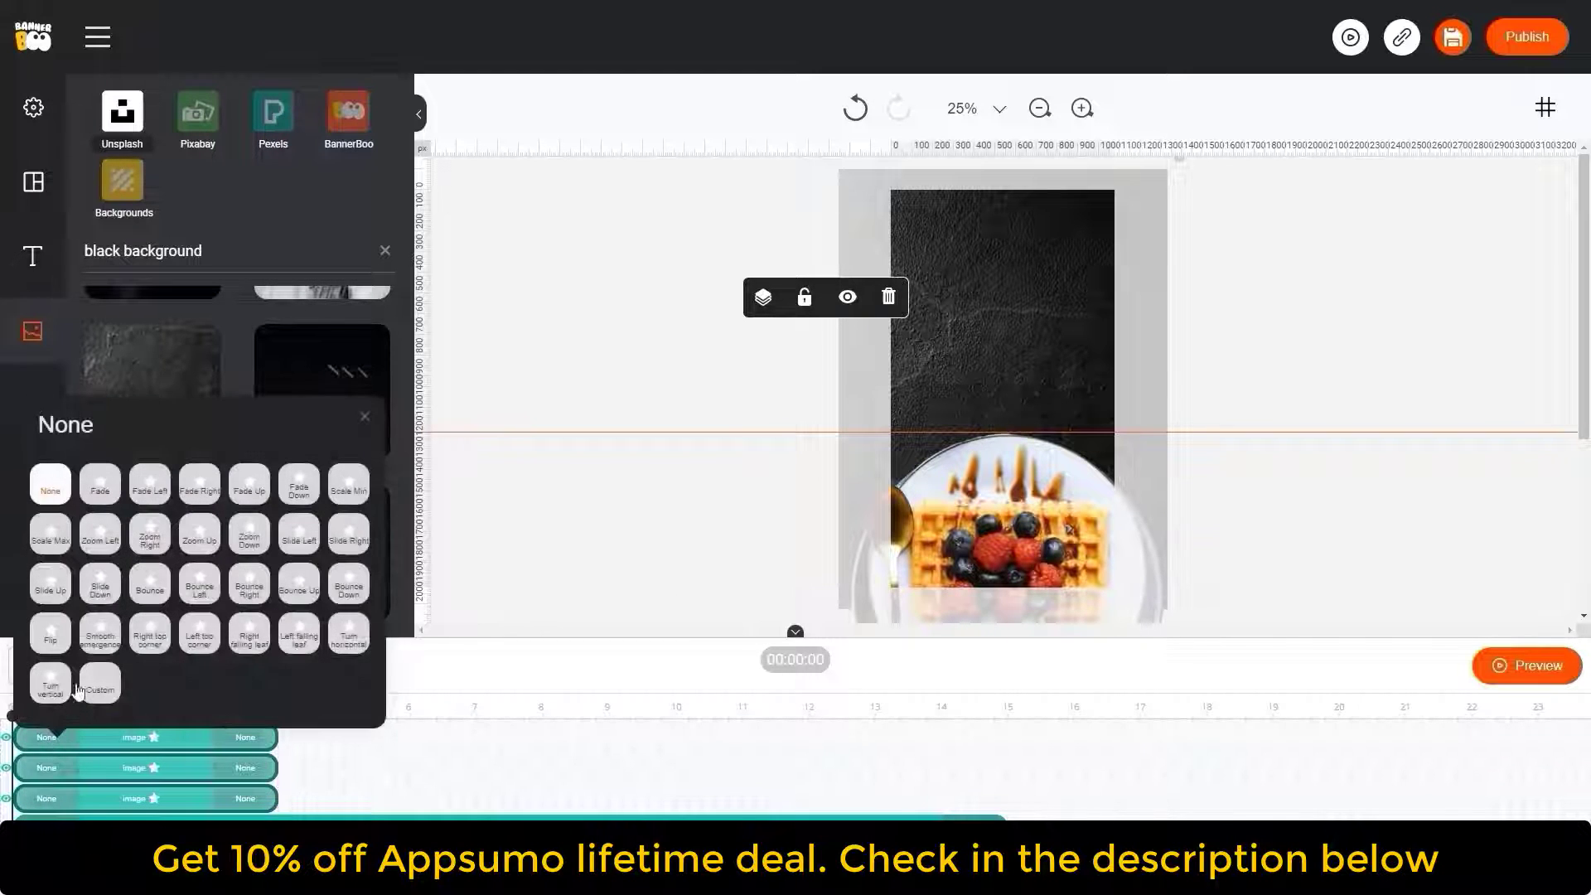
left_click(109, 591)
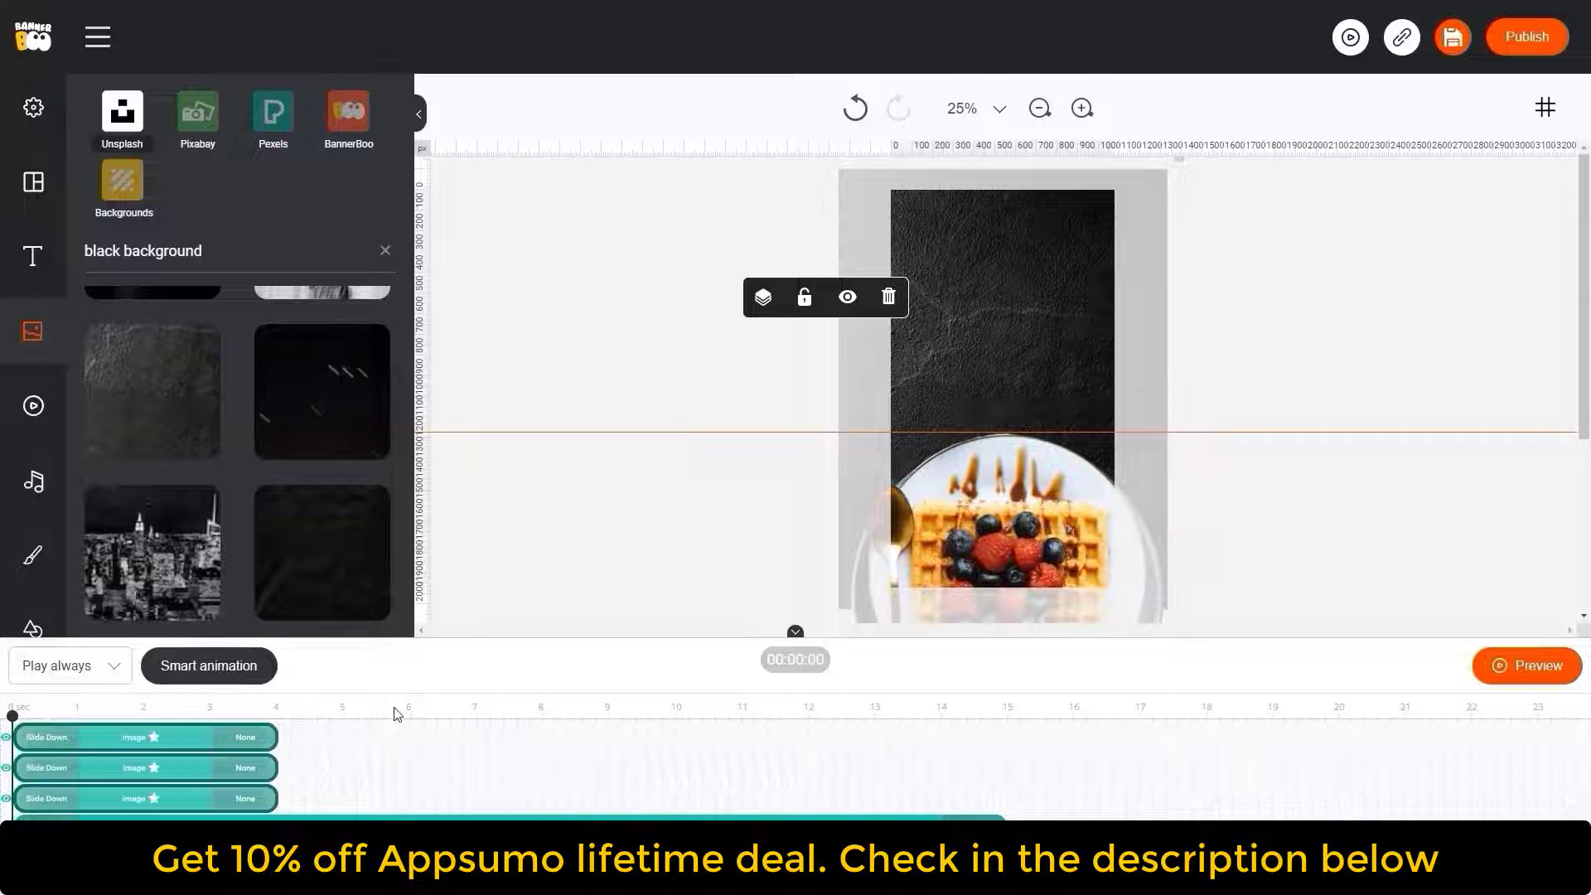
Give the three selected food images the Slide Down exit animation and preview the banner
left_click(246, 737)
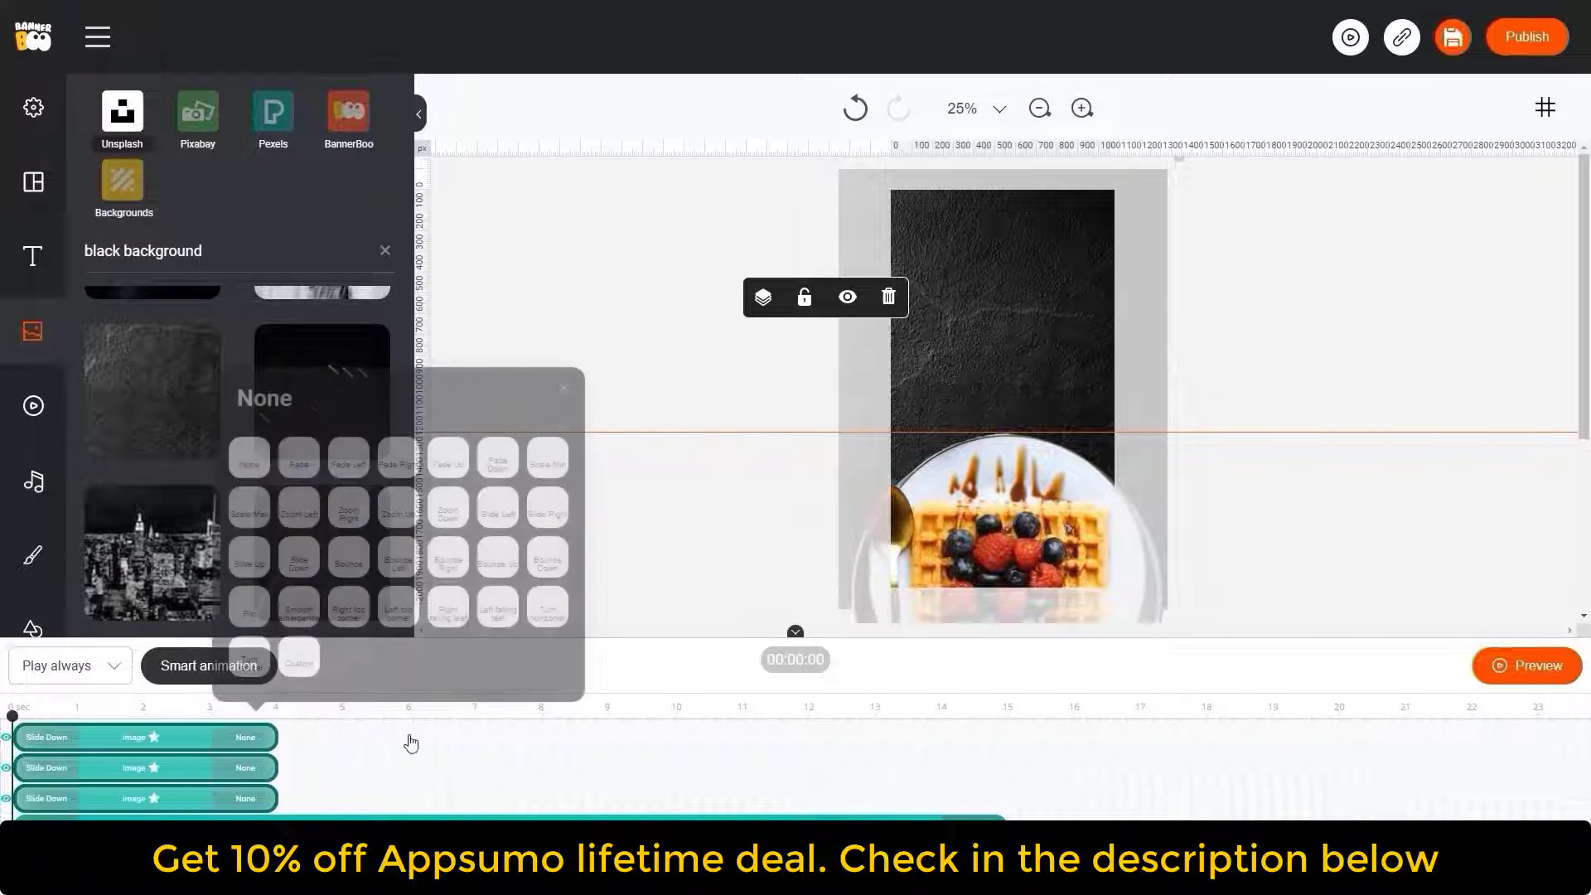
left_click(299, 564)
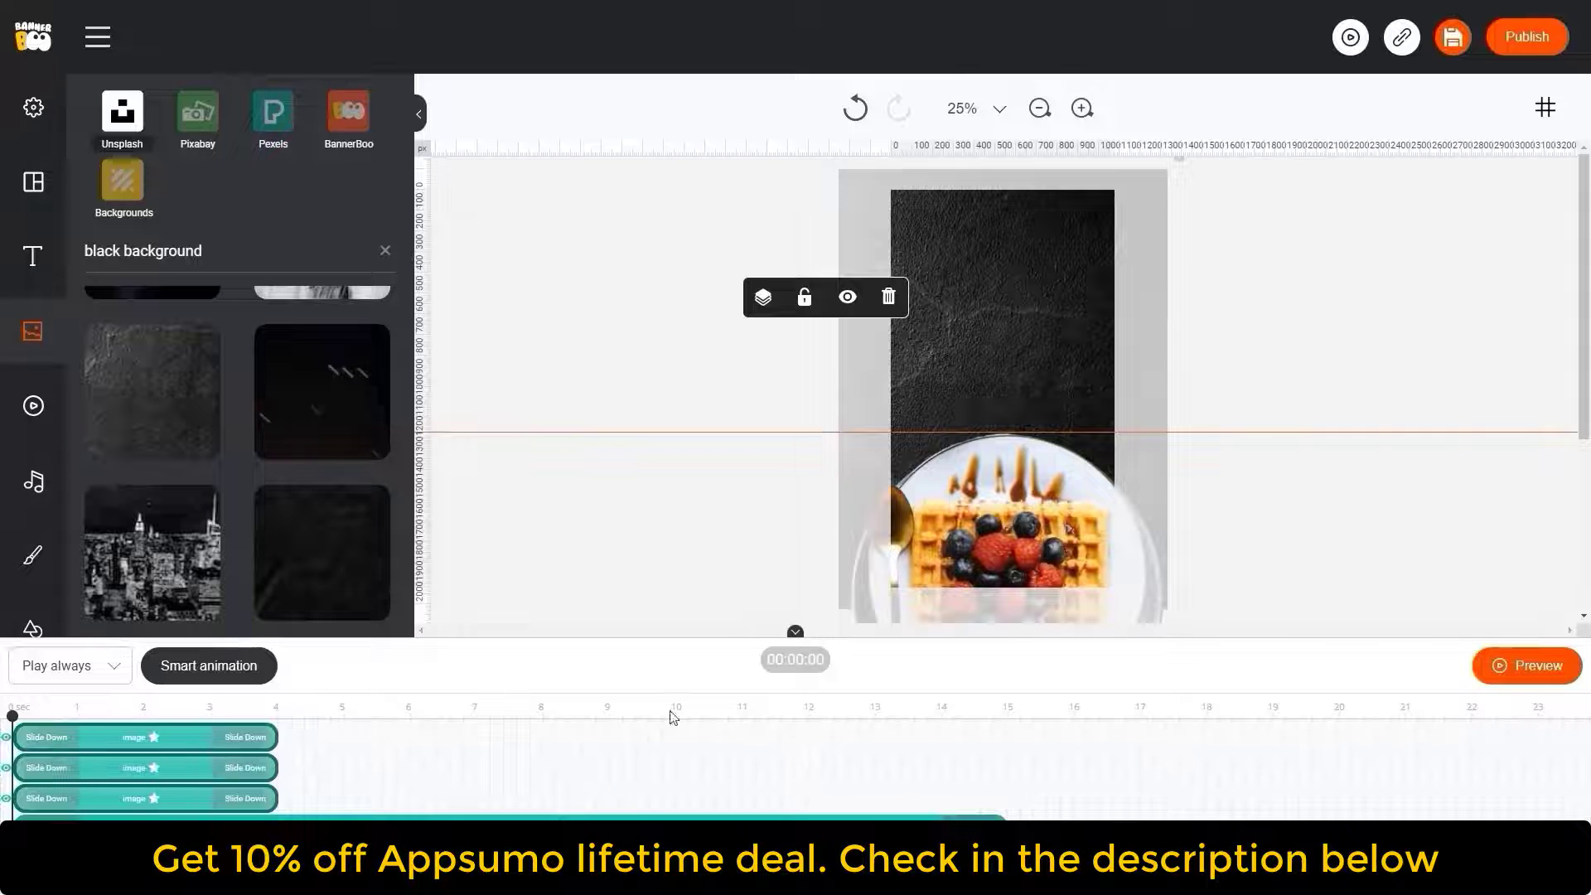
left_click(1542, 666)
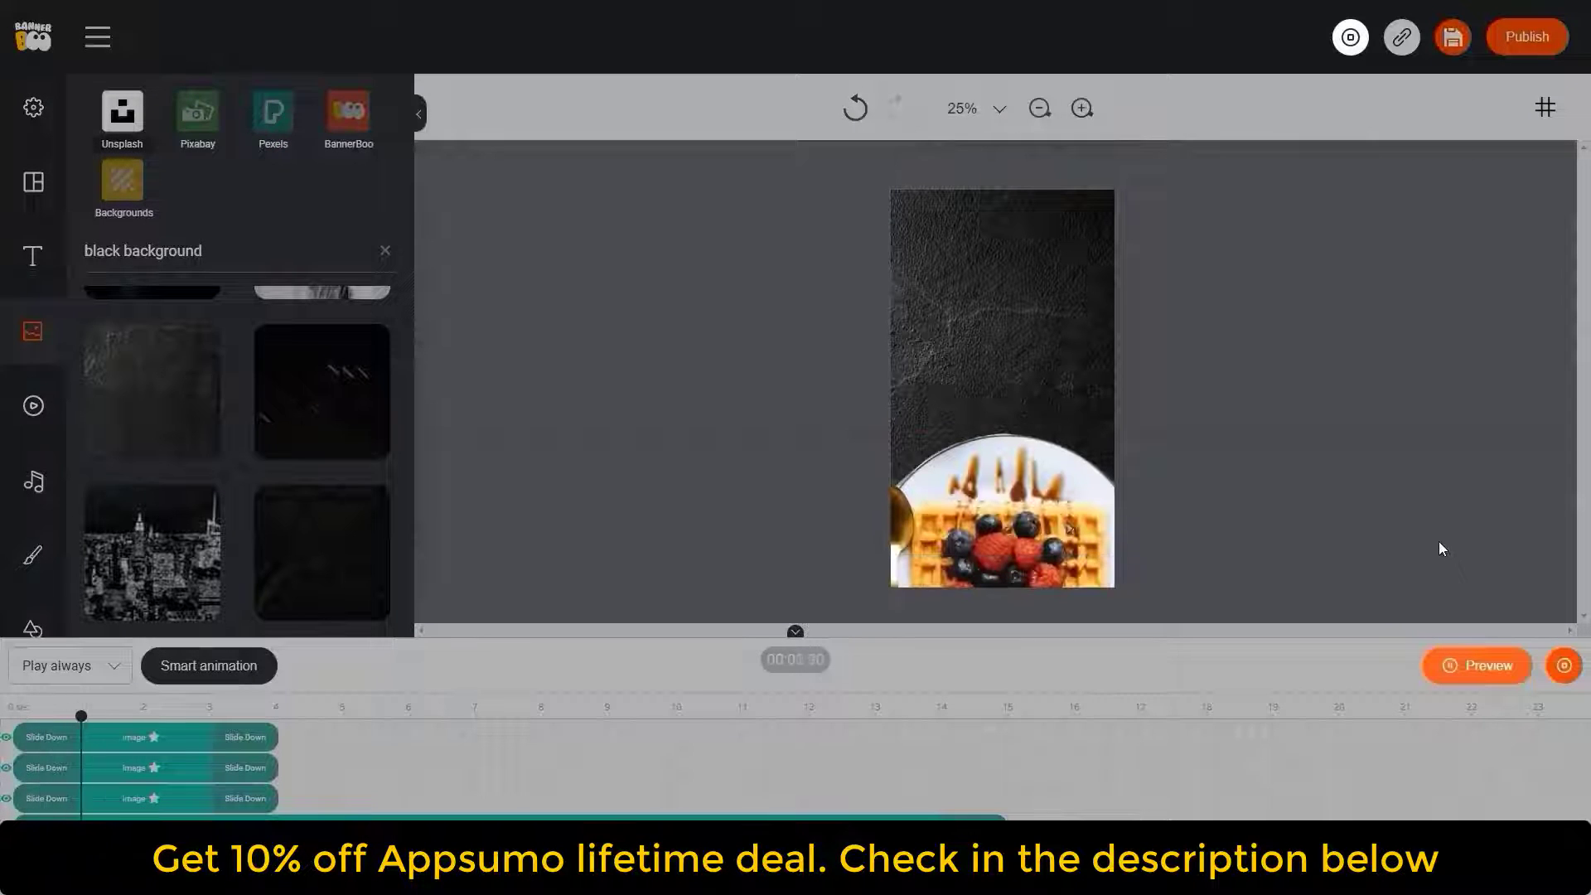
left_click(1566, 667)
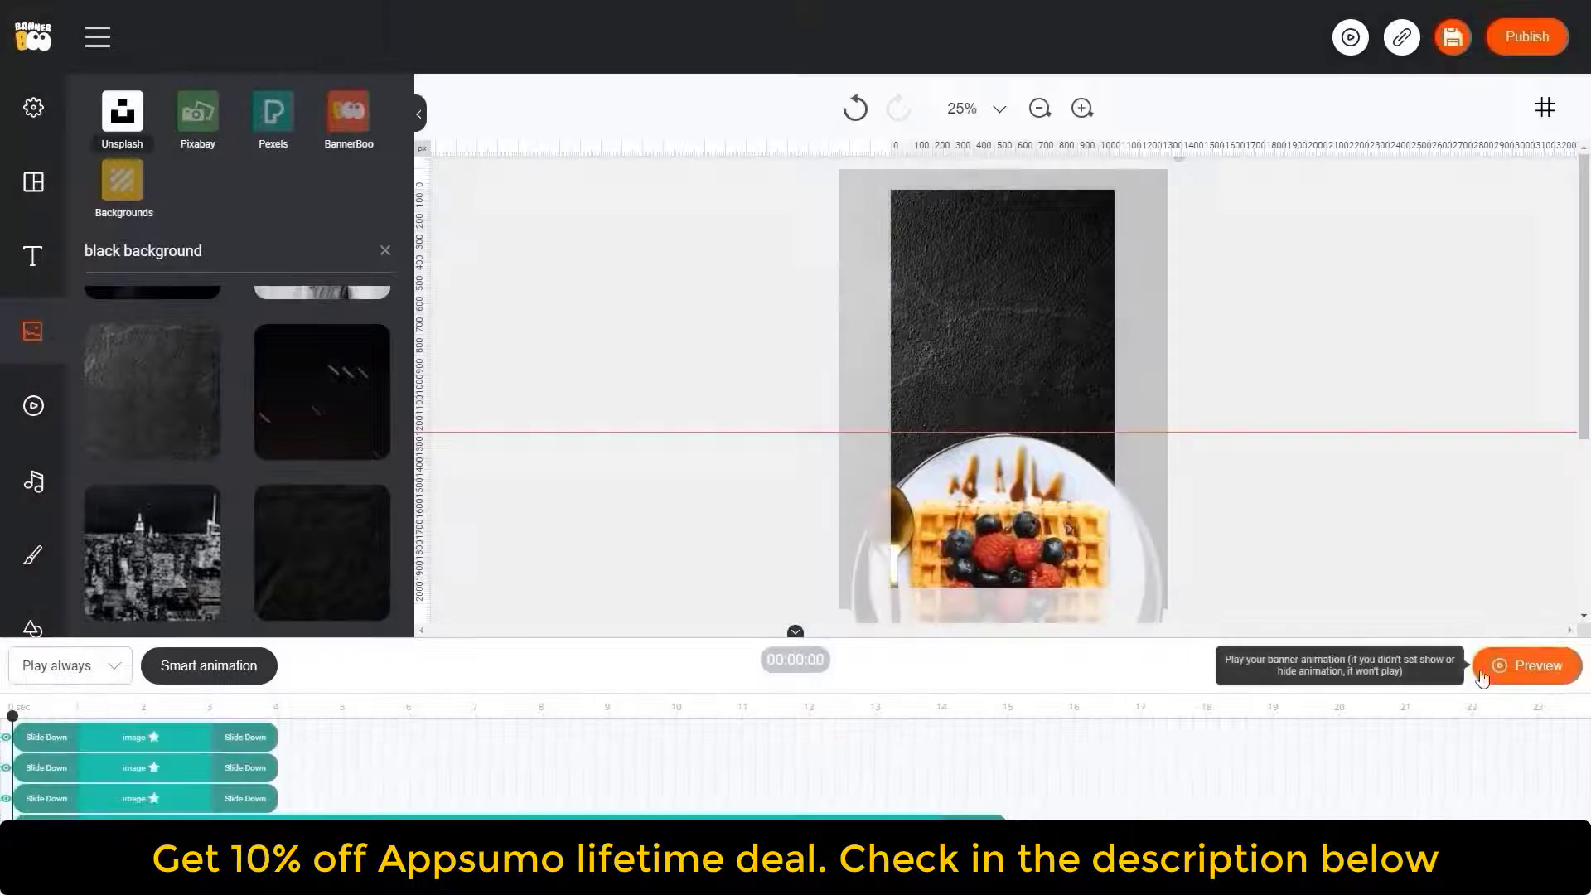
Reselect the three food images and customize their entrance animation with a Top value of 2000
left_click_drag(1305, 505, 846, 570)
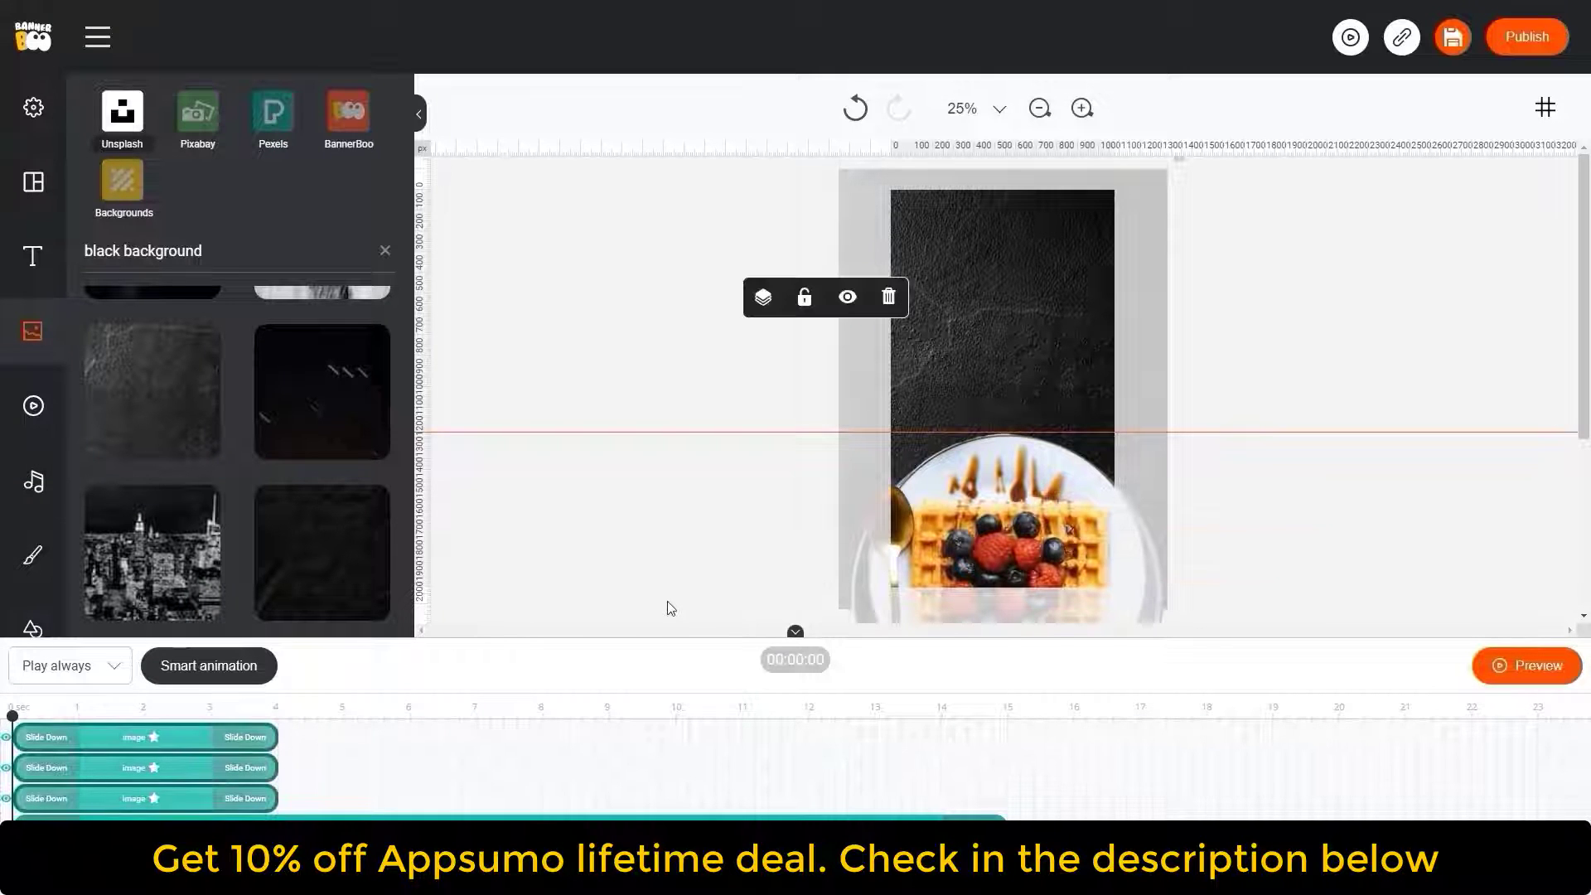
left_click(47, 739)
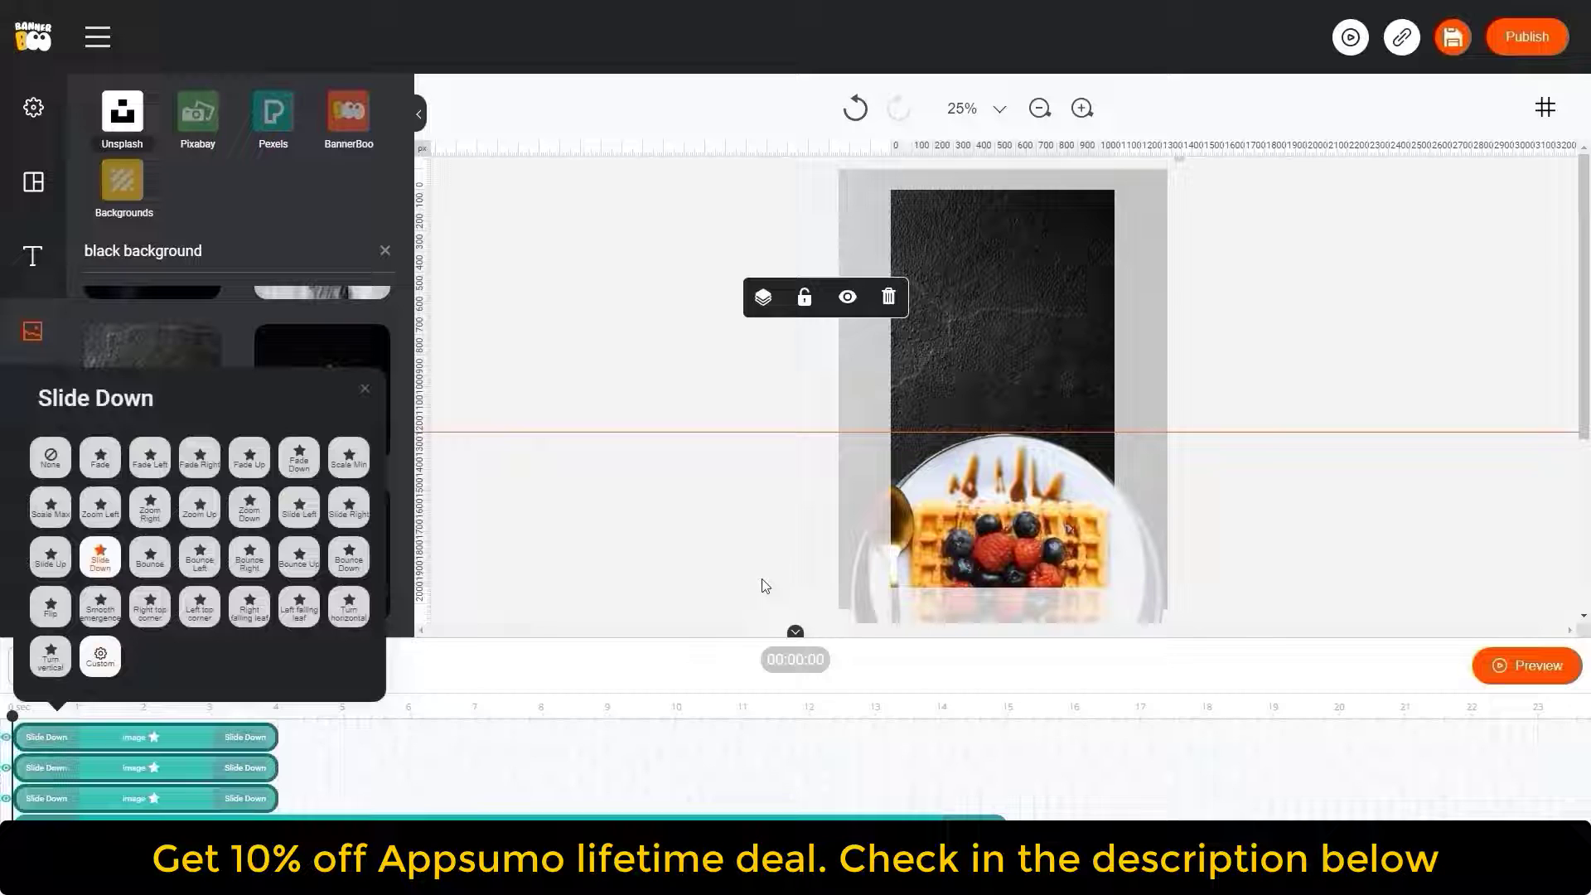
left_click(100, 657)
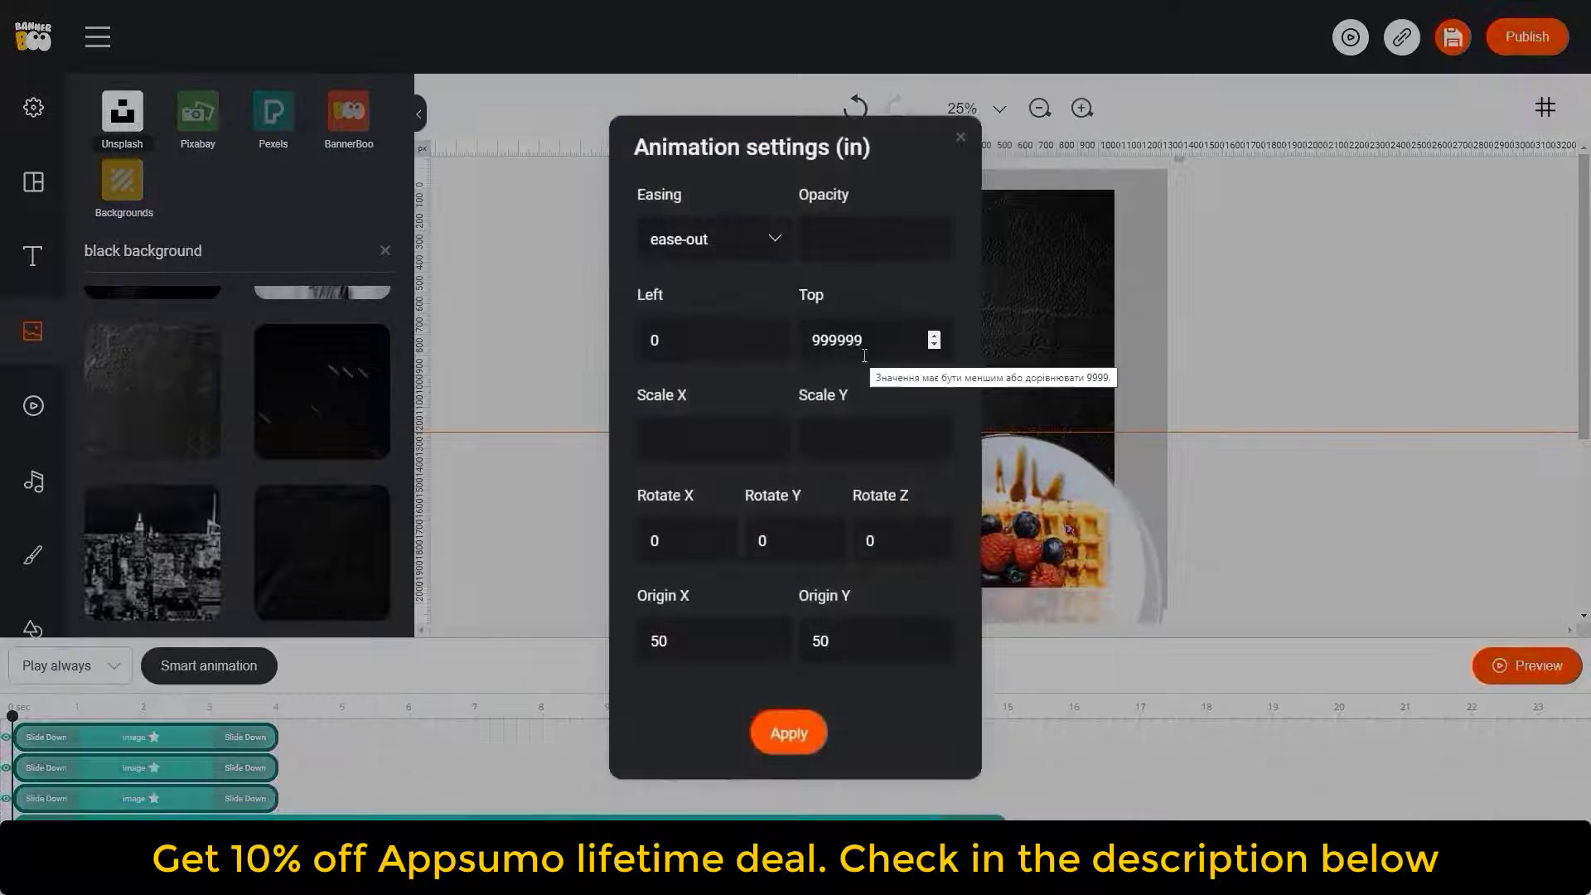
left_click(856, 349)
double_click(856, 349)
type("2")
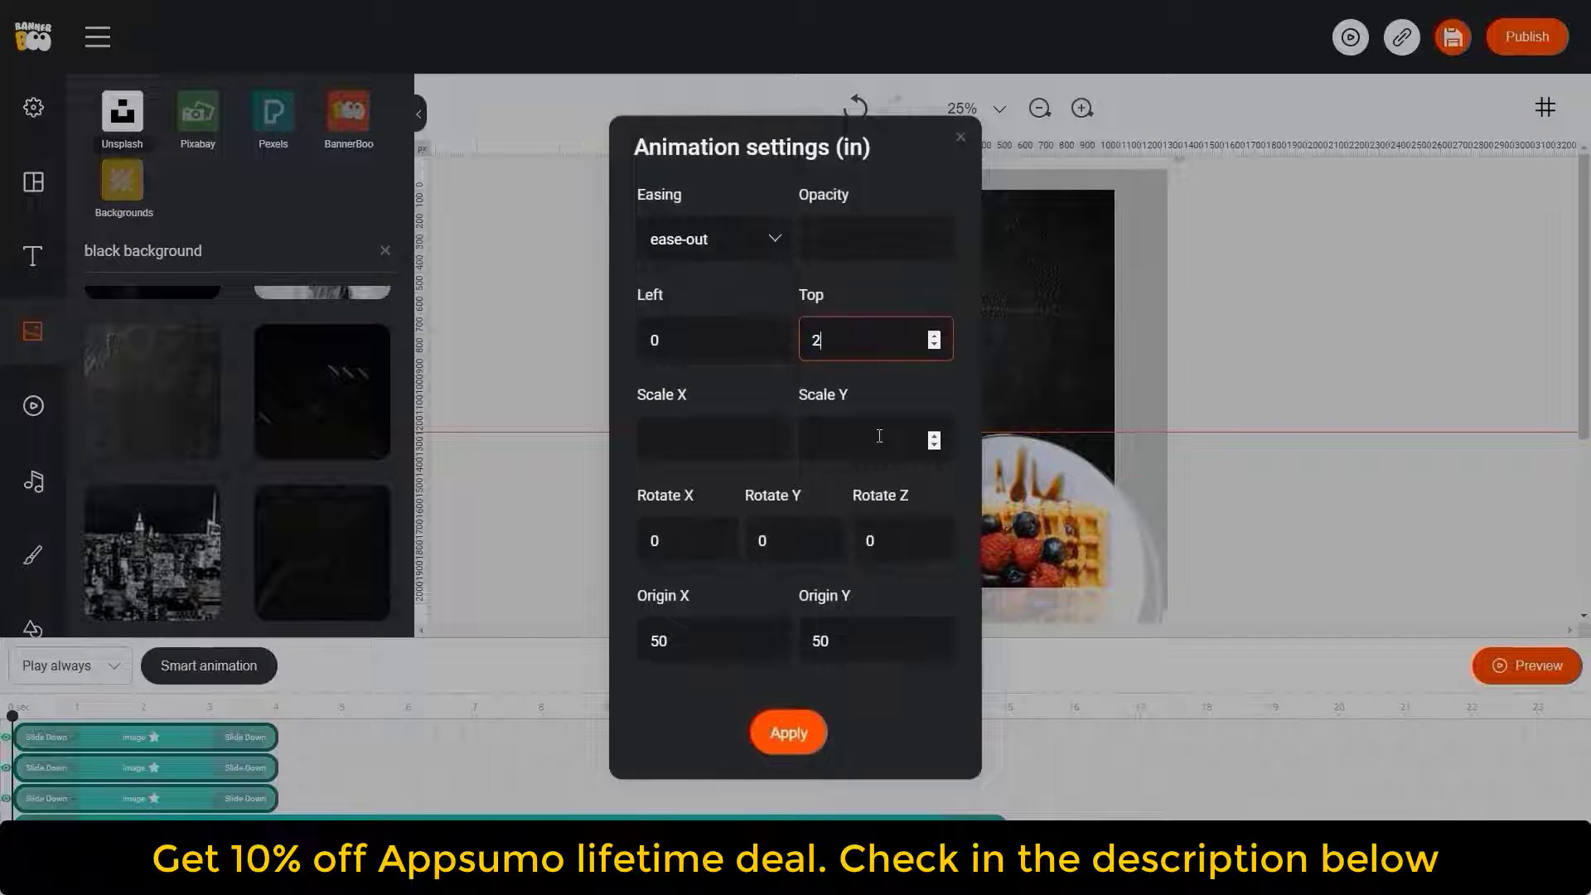
type("000")
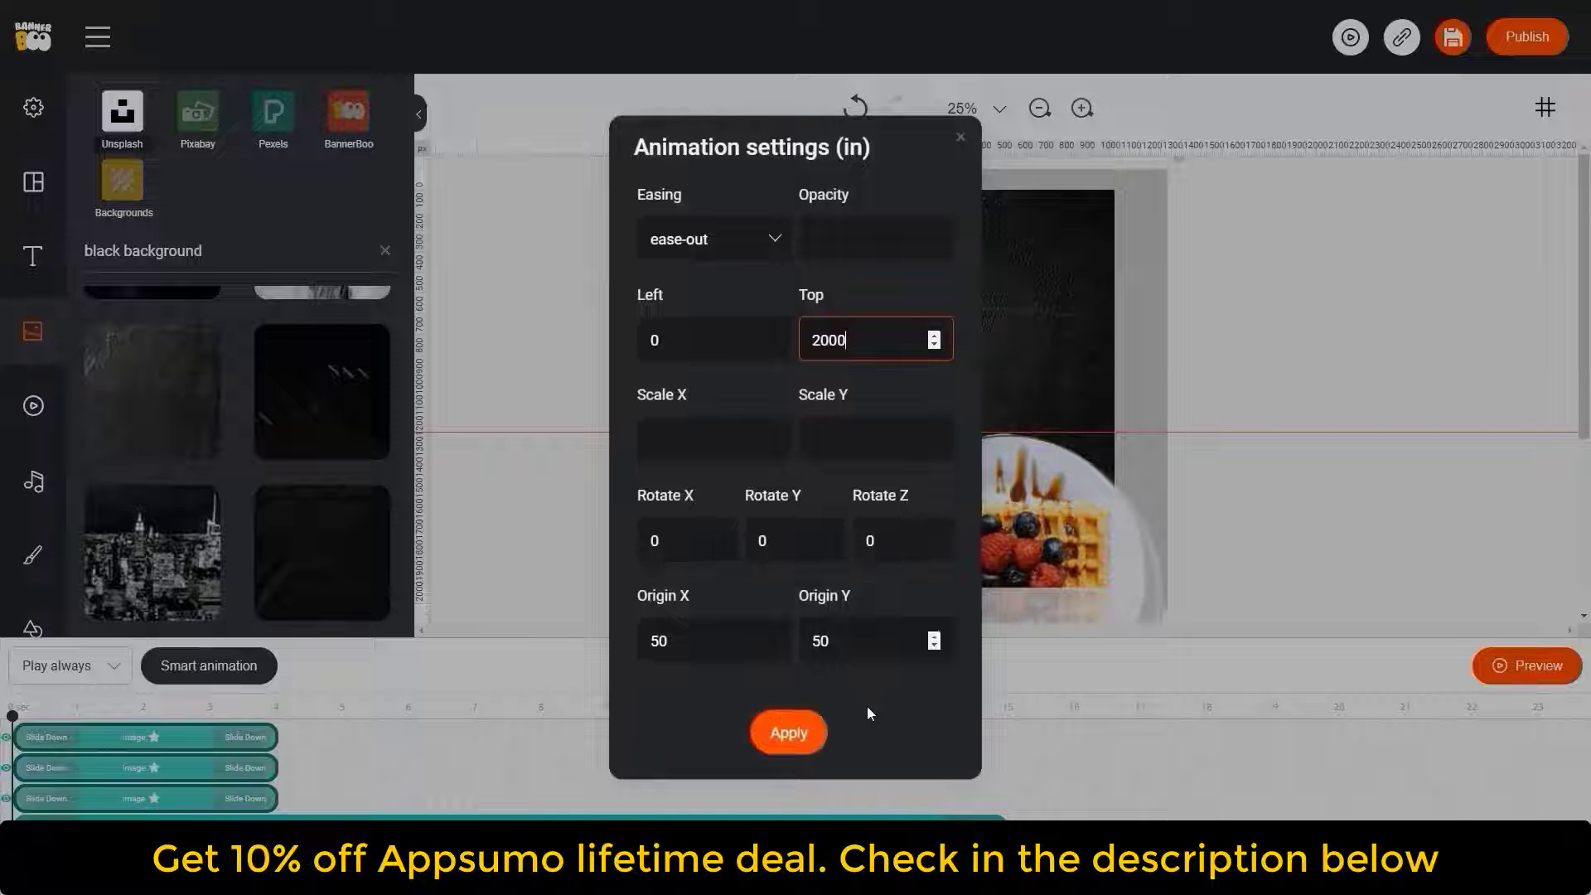
left_click(806, 740)
Customize the three food images' exit animation with a Top value of 2000 and another easing option, and preview the motion
left_click(246, 737)
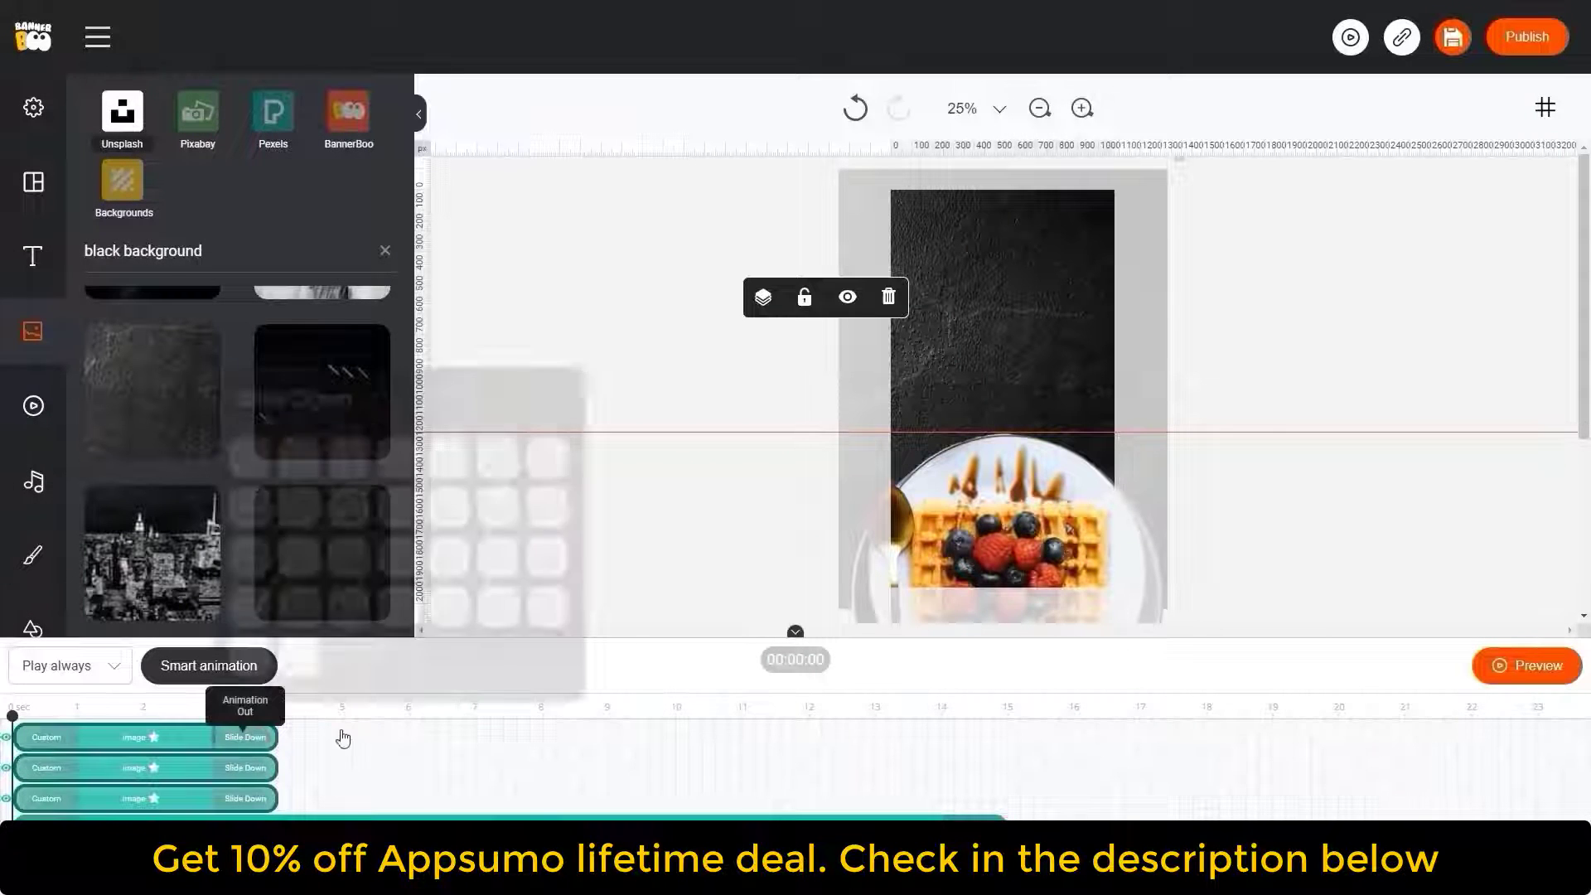
left_click(318, 672)
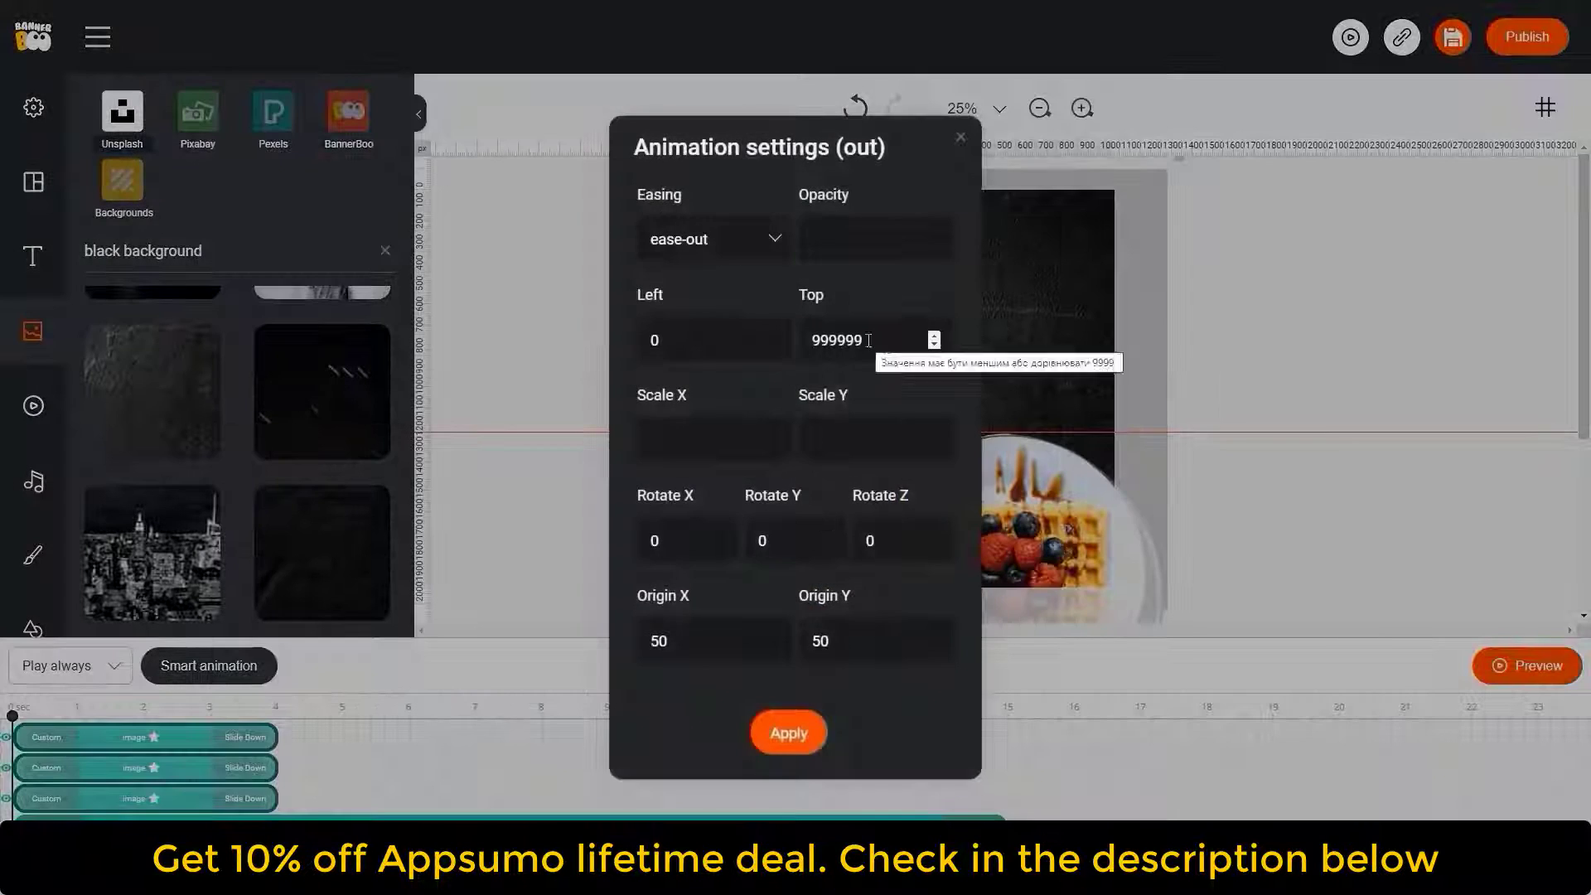
type("2000")
left_click(712, 238)
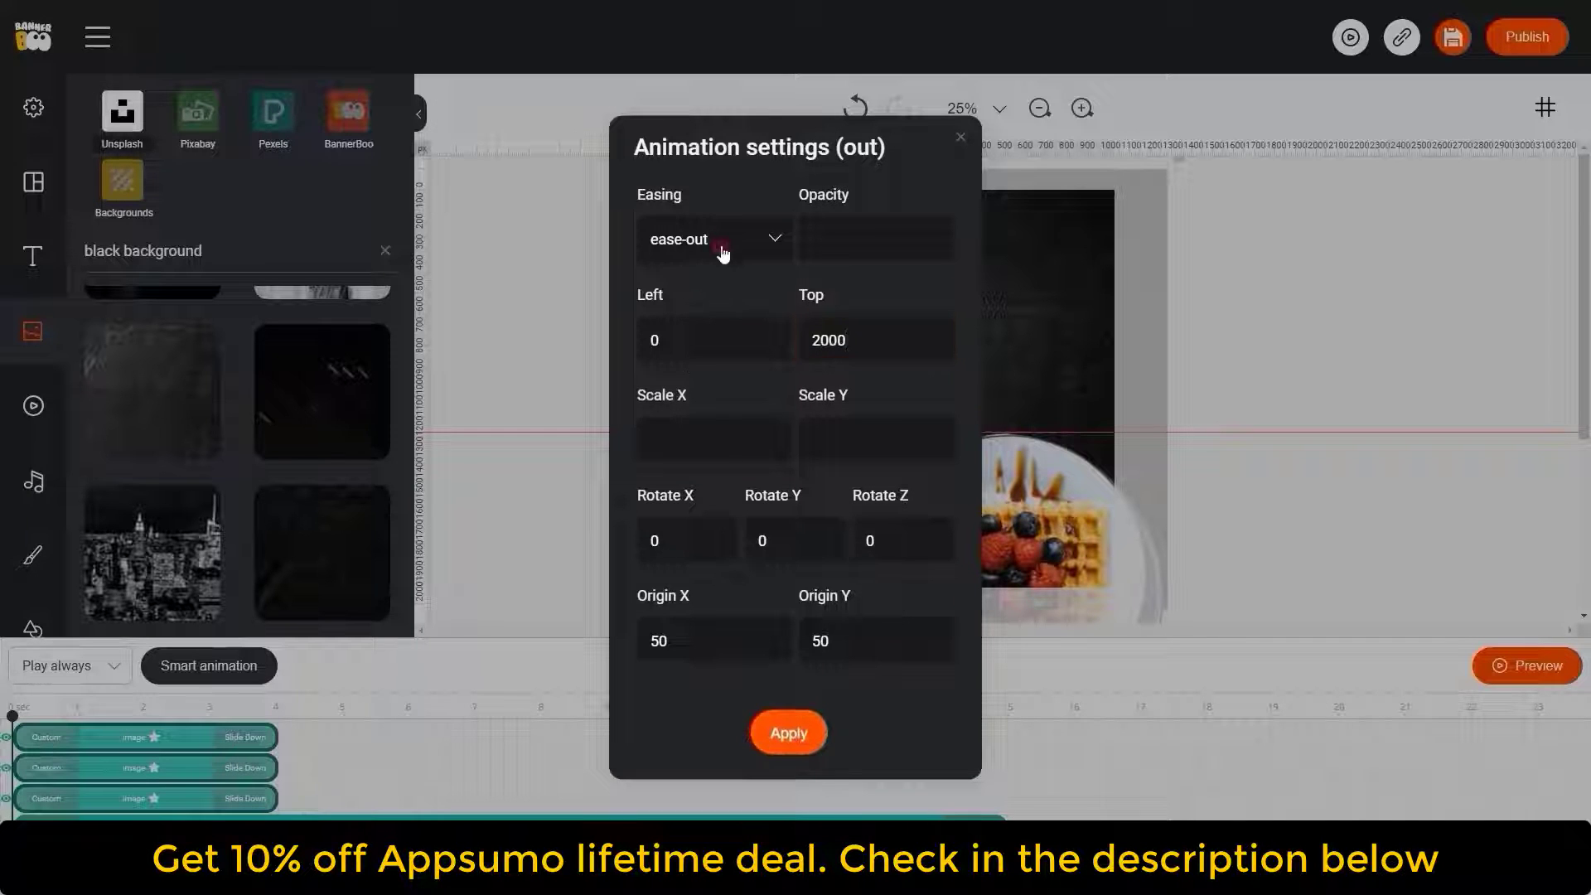
left_click(705, 311)
left_click(789, 734)
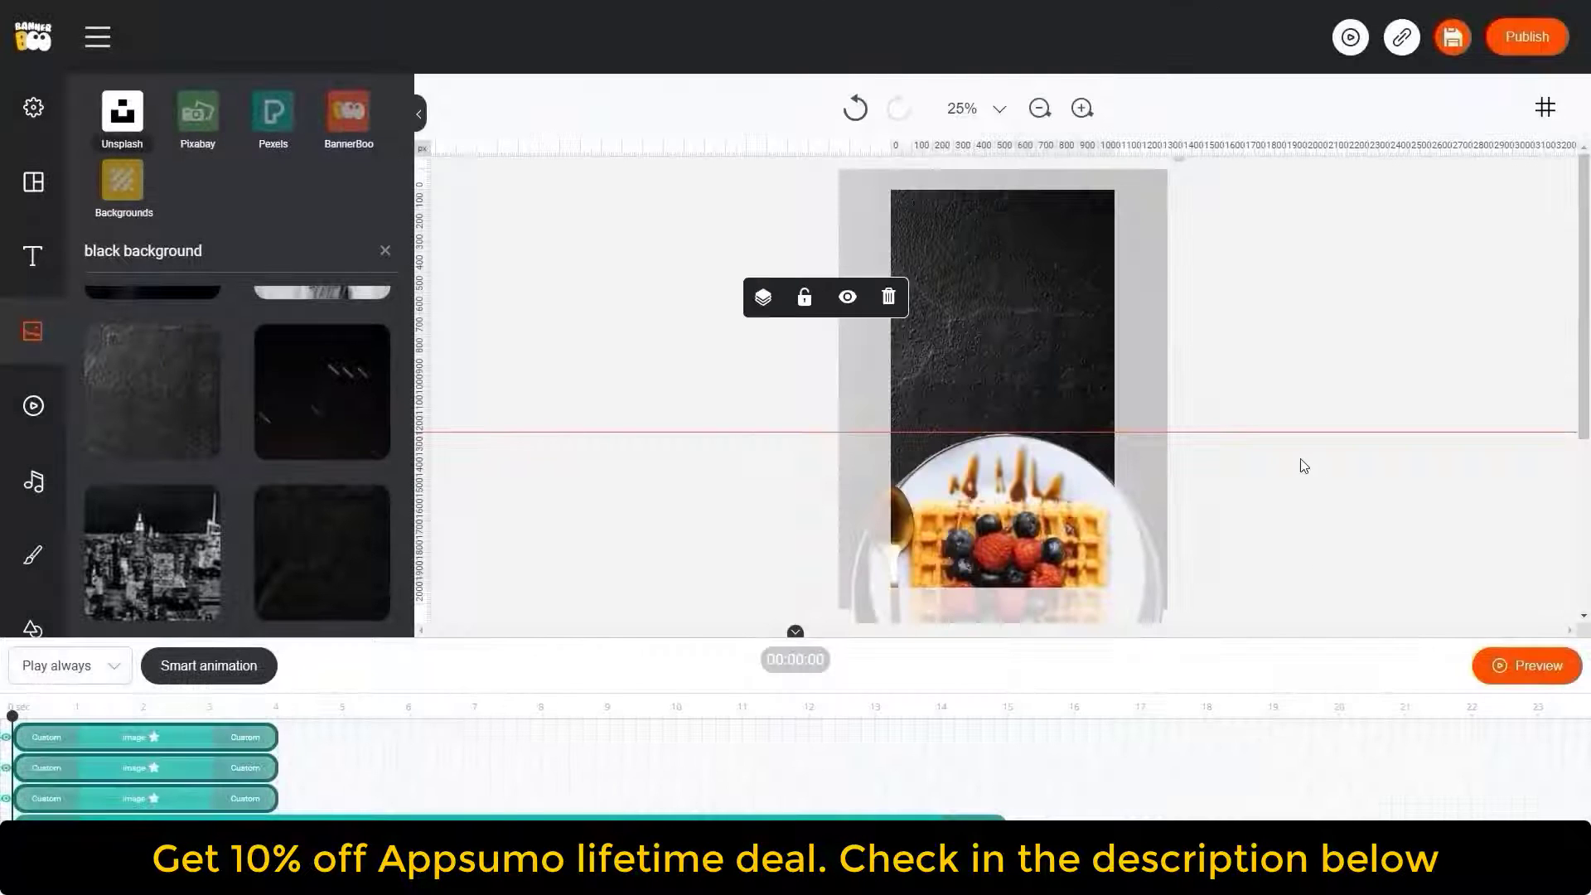
left_click(1528, 666)
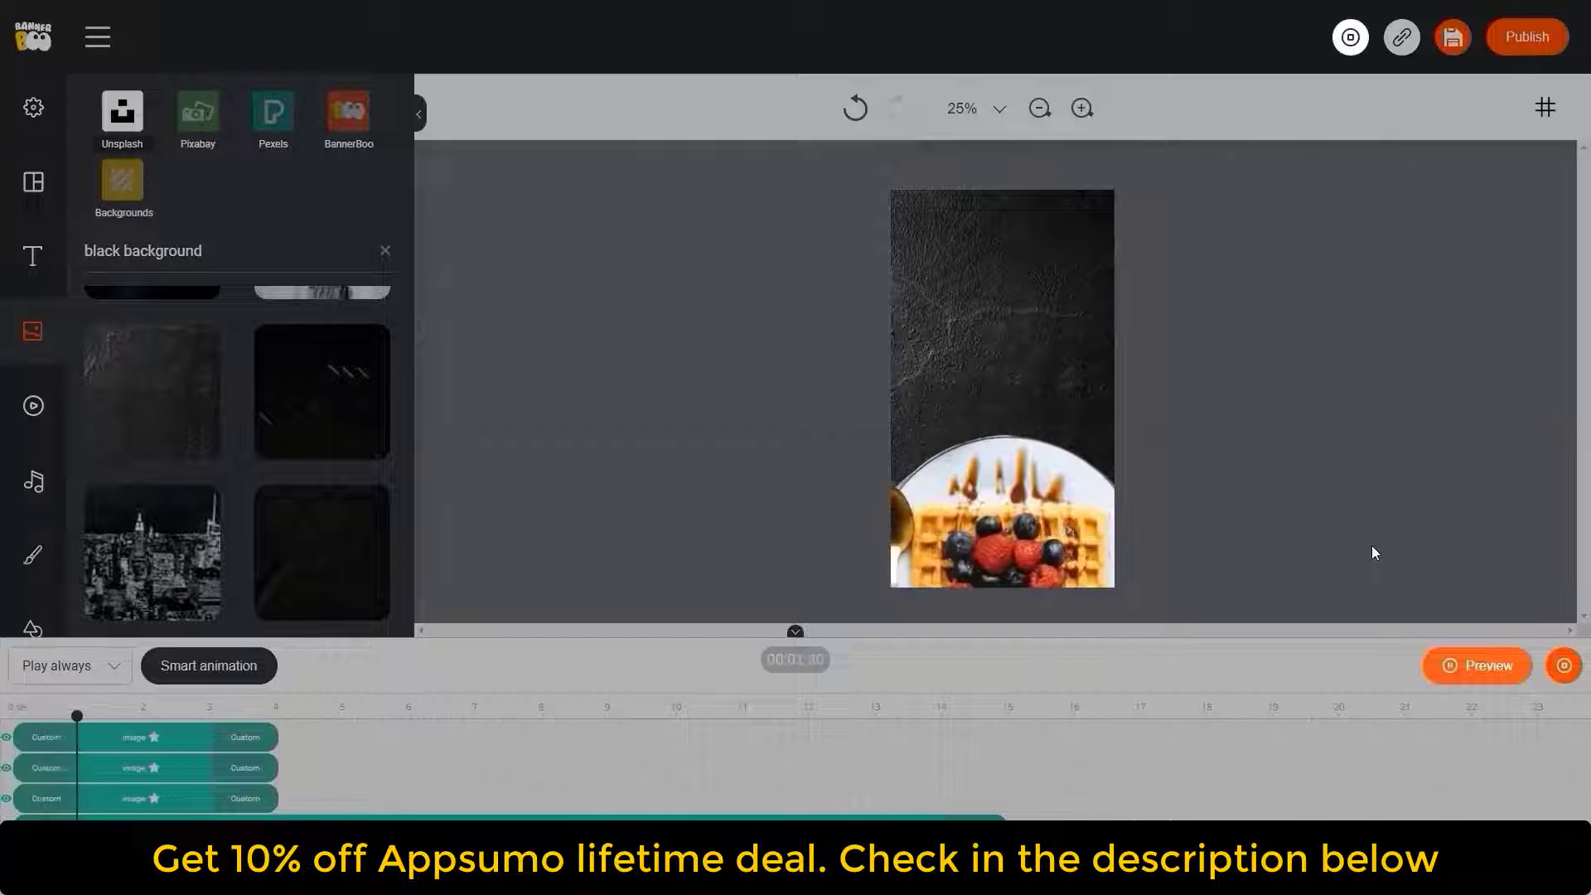
left_click(1480, 665)
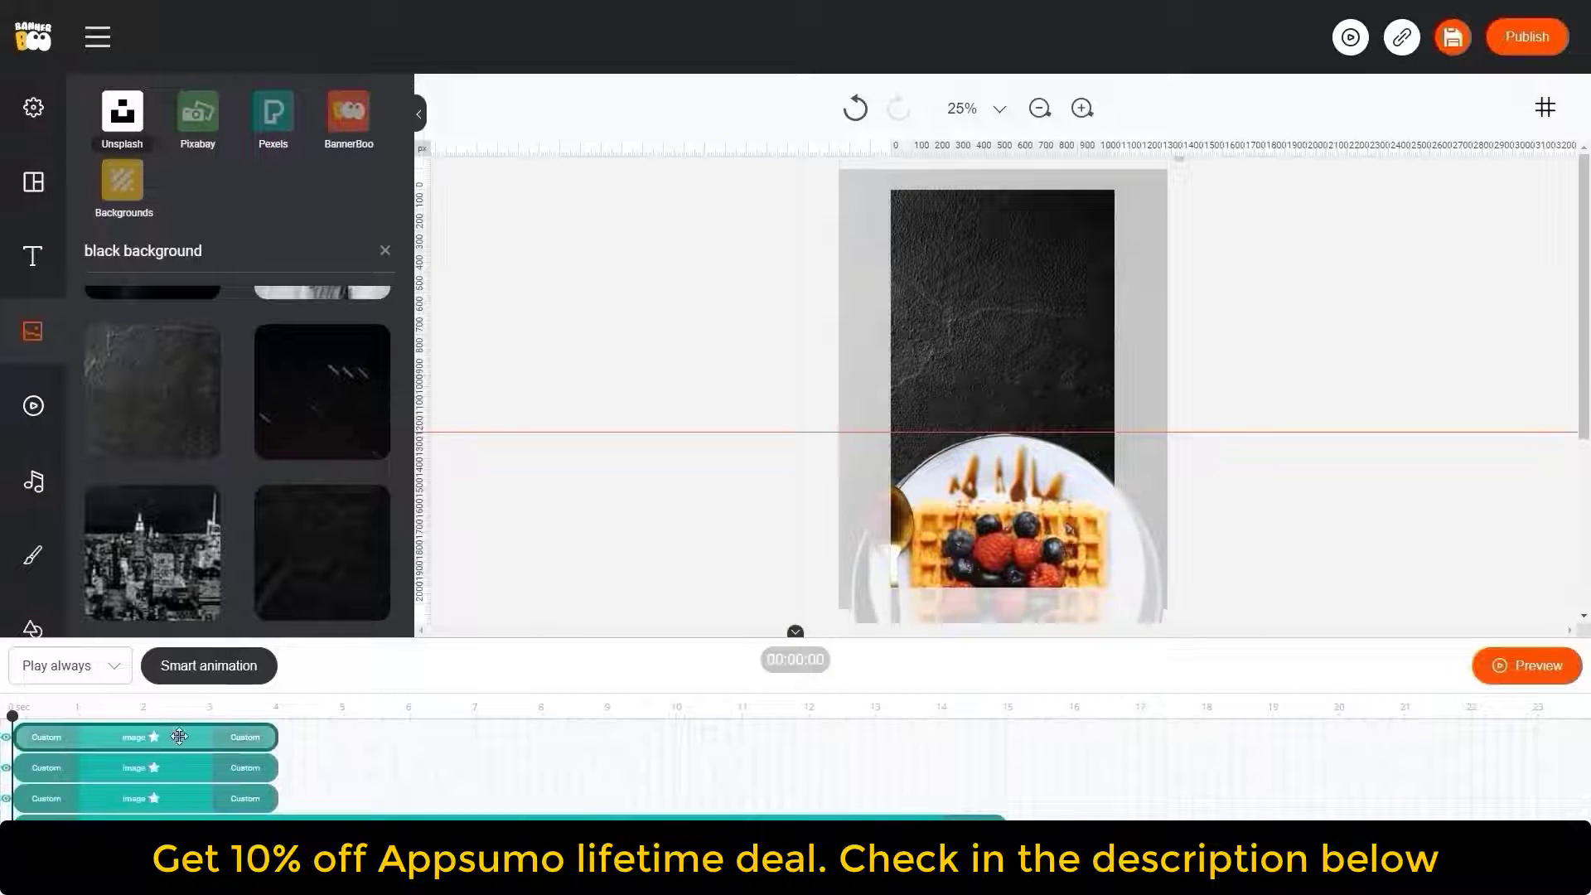
Stagger the food clips with salad starting at about 3 s, pasta at 7 s and waffle at 11 s, and preview the sequence
left_click_drag(180, 736, 913, 737)
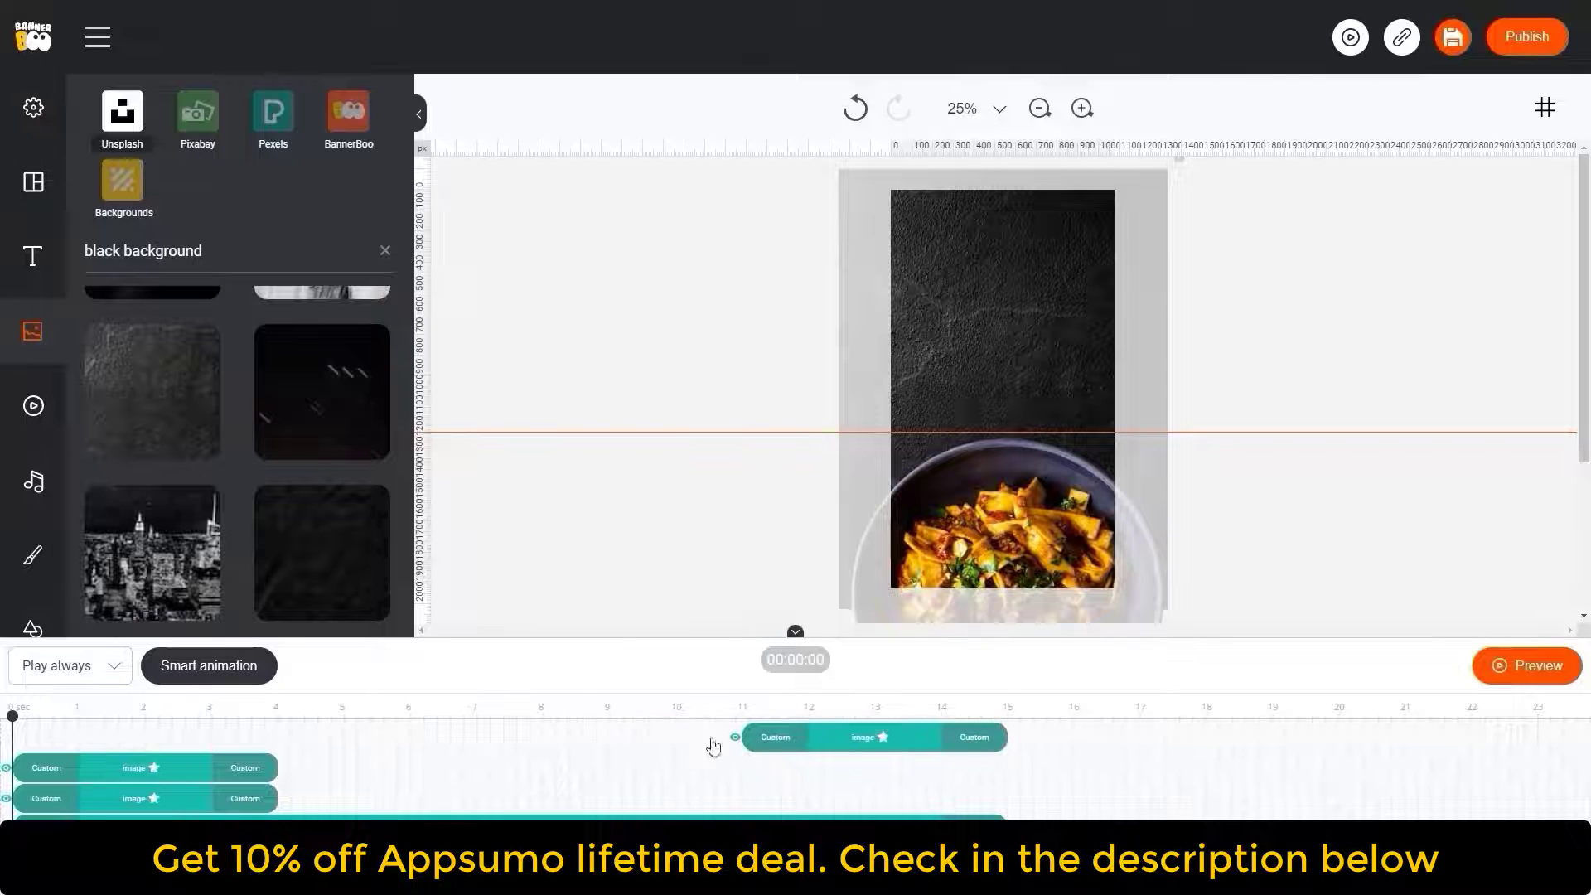
left_click_drag(171, 768, 643, 756)
left_click_drag(166, 799, 372, 769)
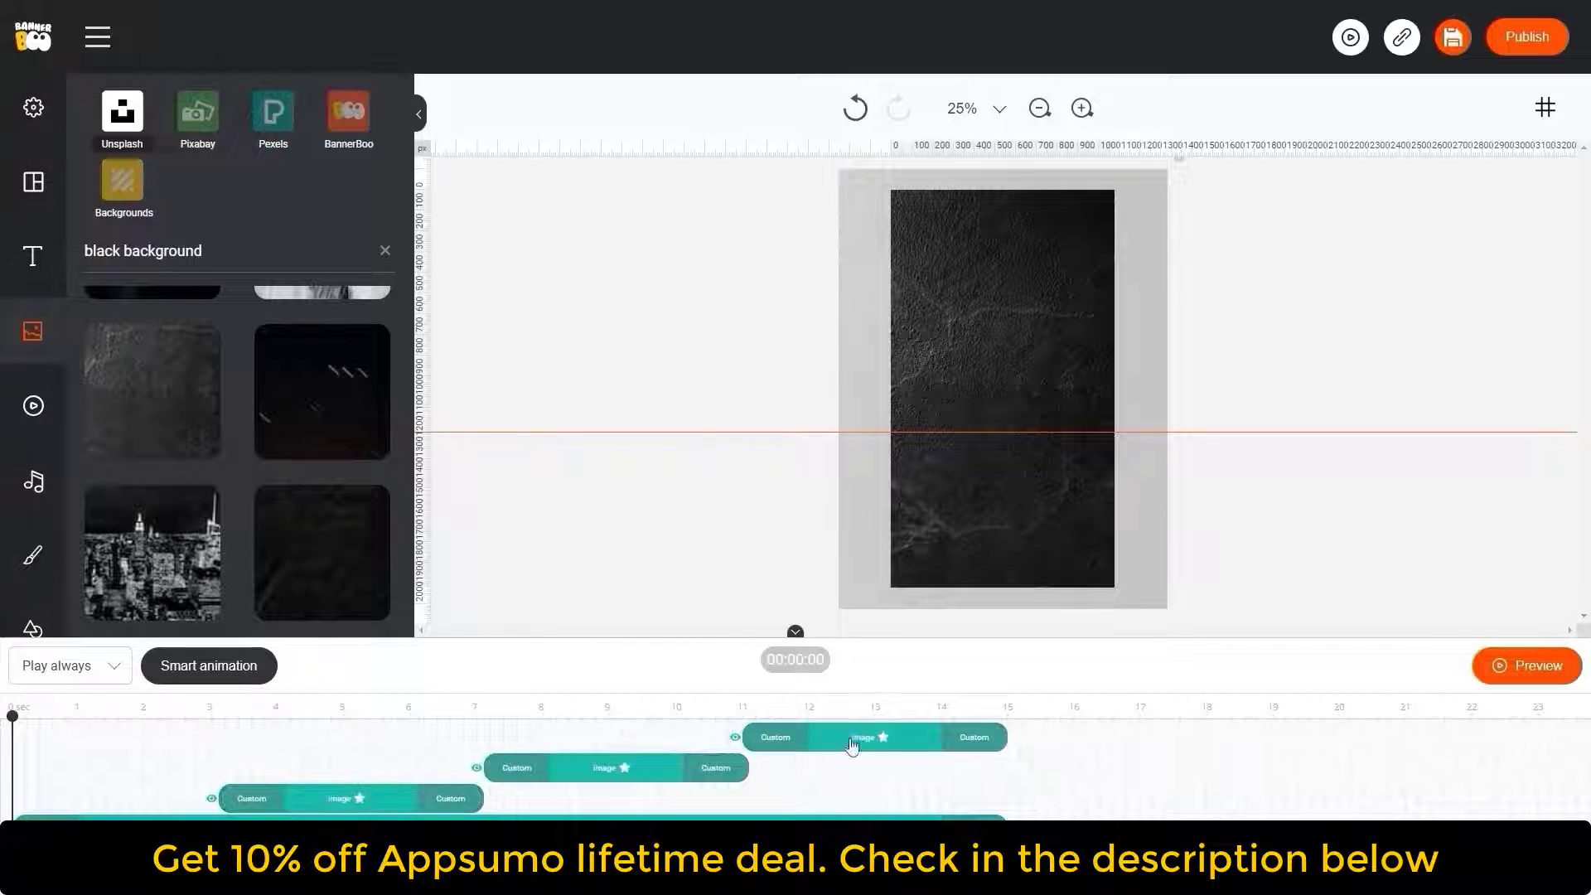
left_click_drag(1266, 695, 1267, 760)
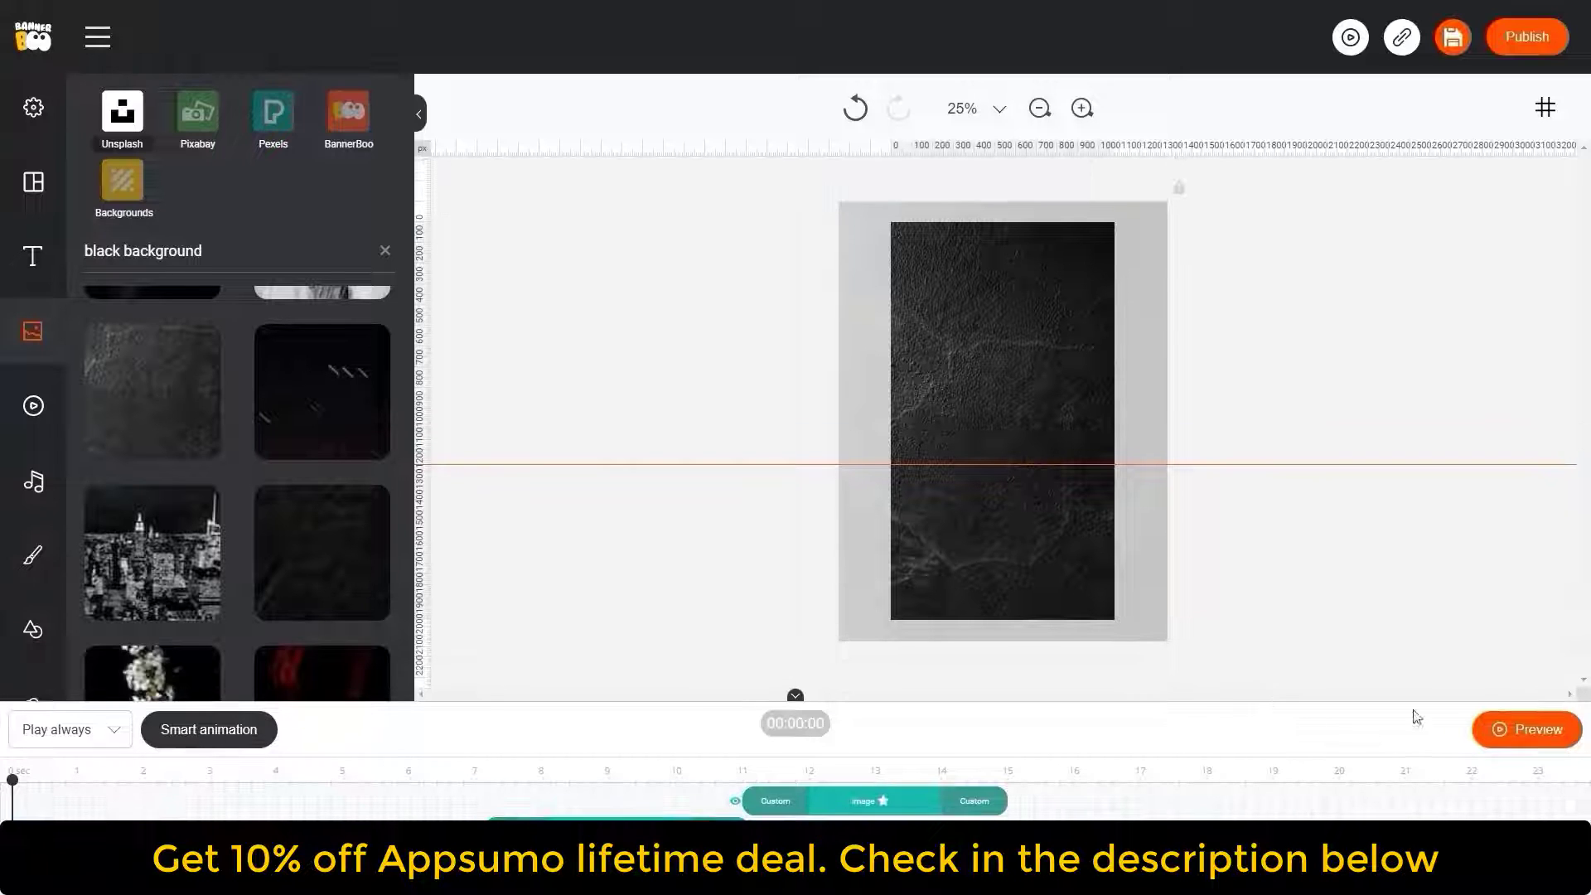
left_click(1513, 731)
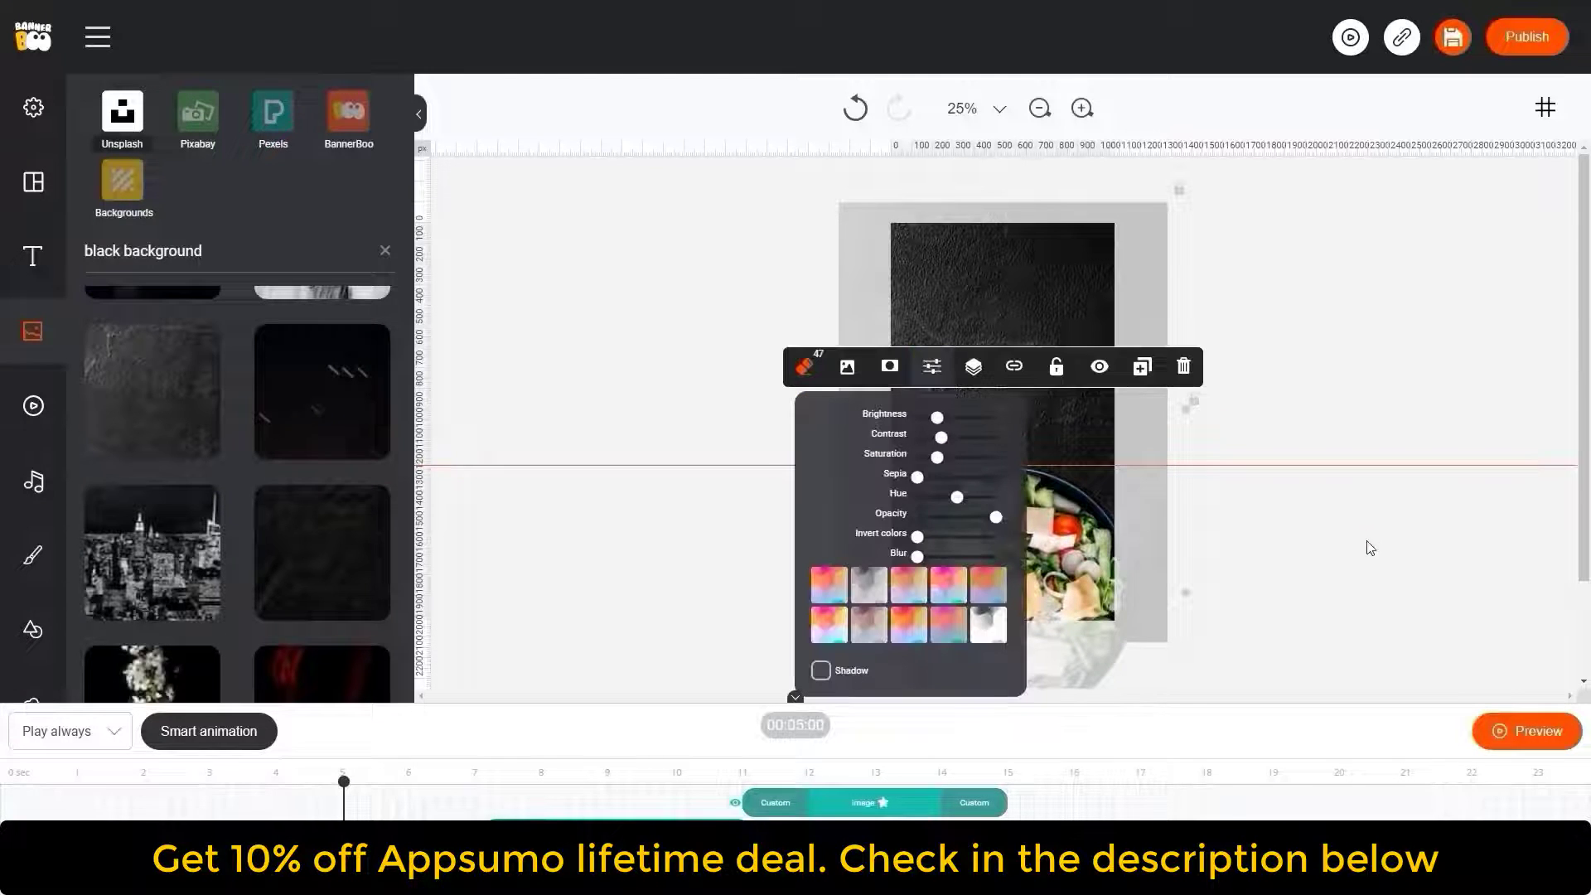
Close the image adjustments, set the playhead to about 1.8 s and search the animated vector graphics for "swipe"
left_click(1368, 544)
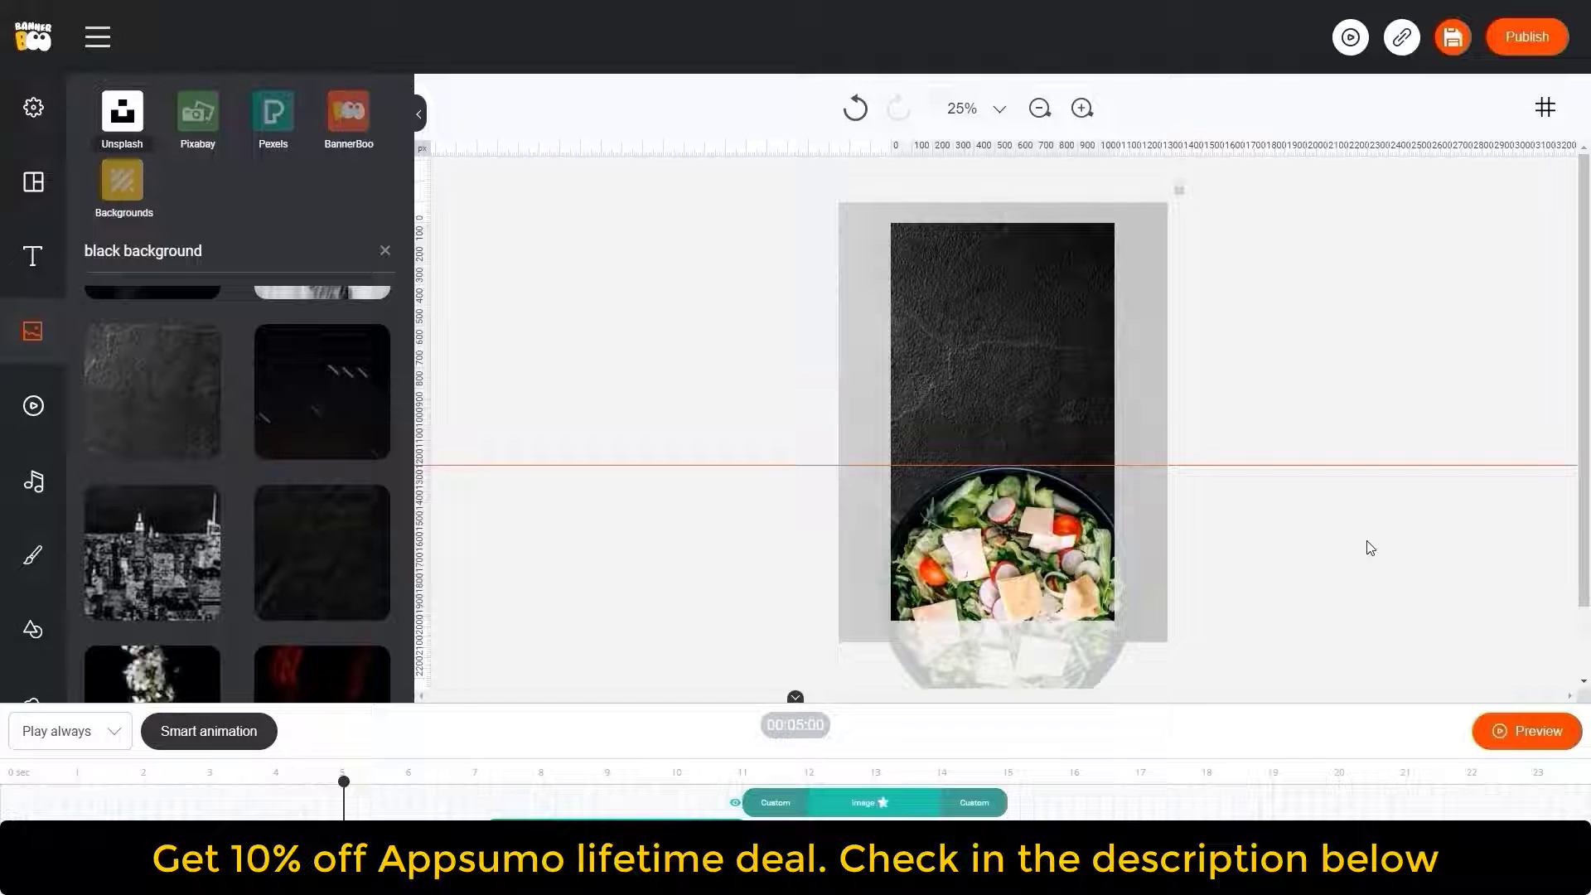
left_click(131, 778)
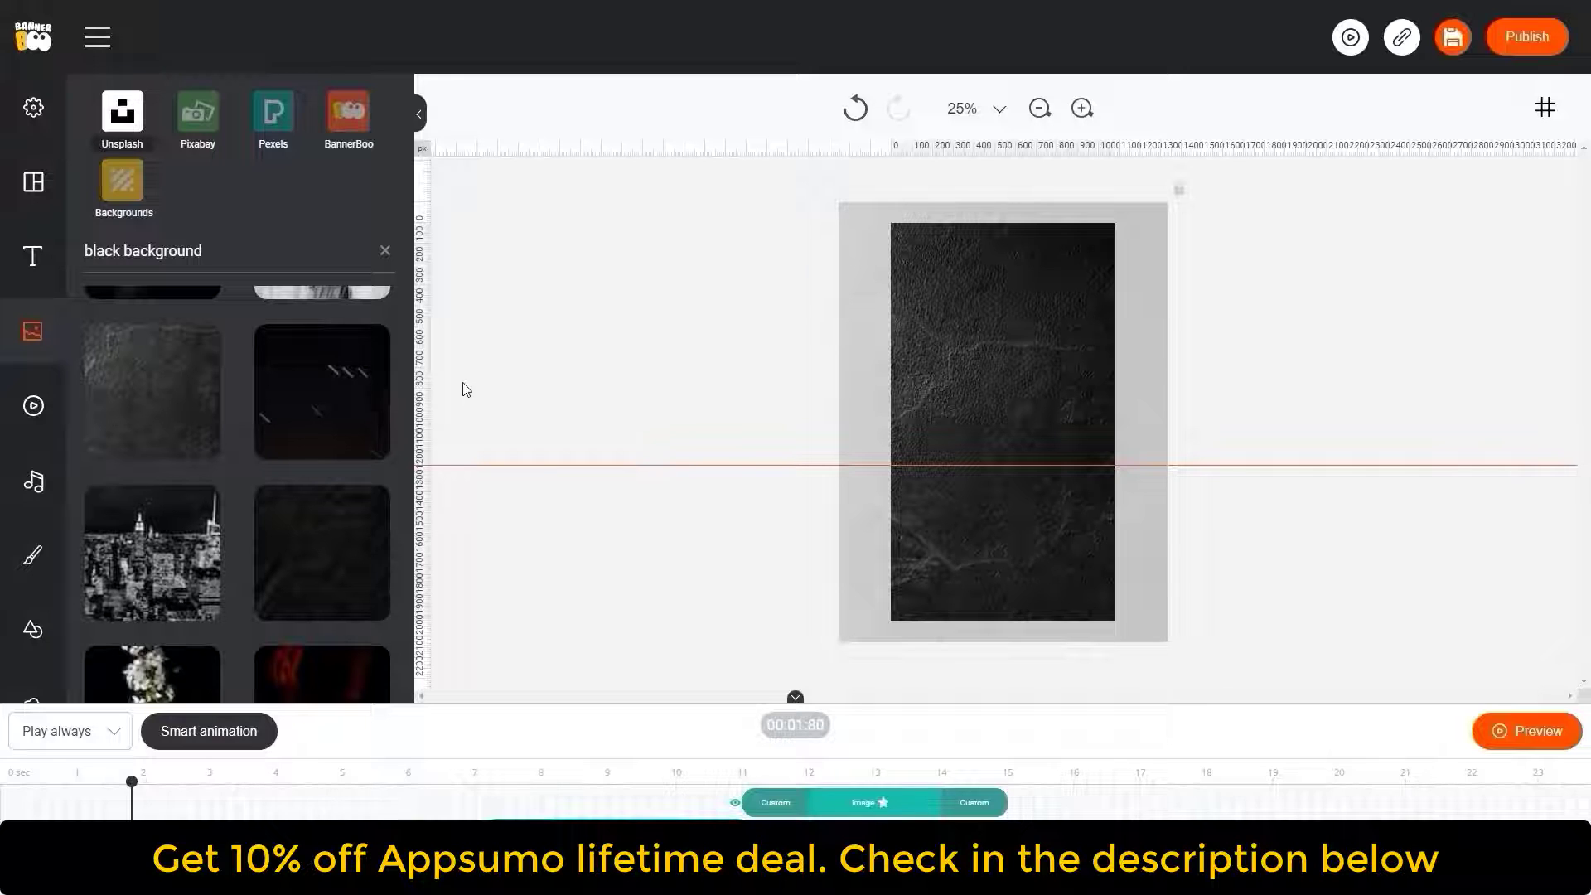
left_click(29, 626)
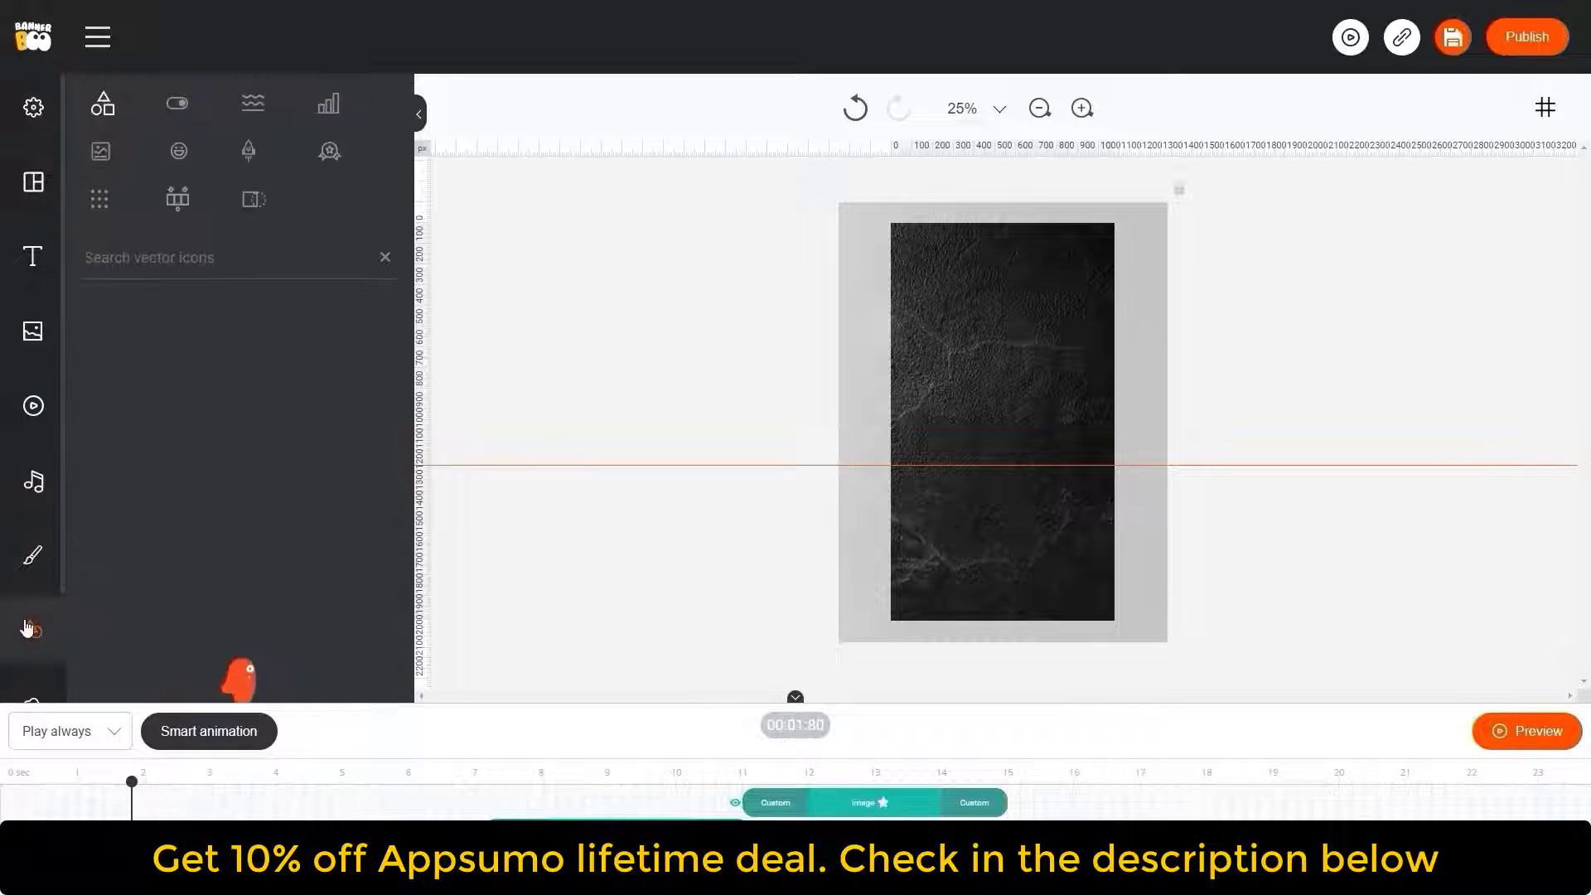
left_click(250, 255)
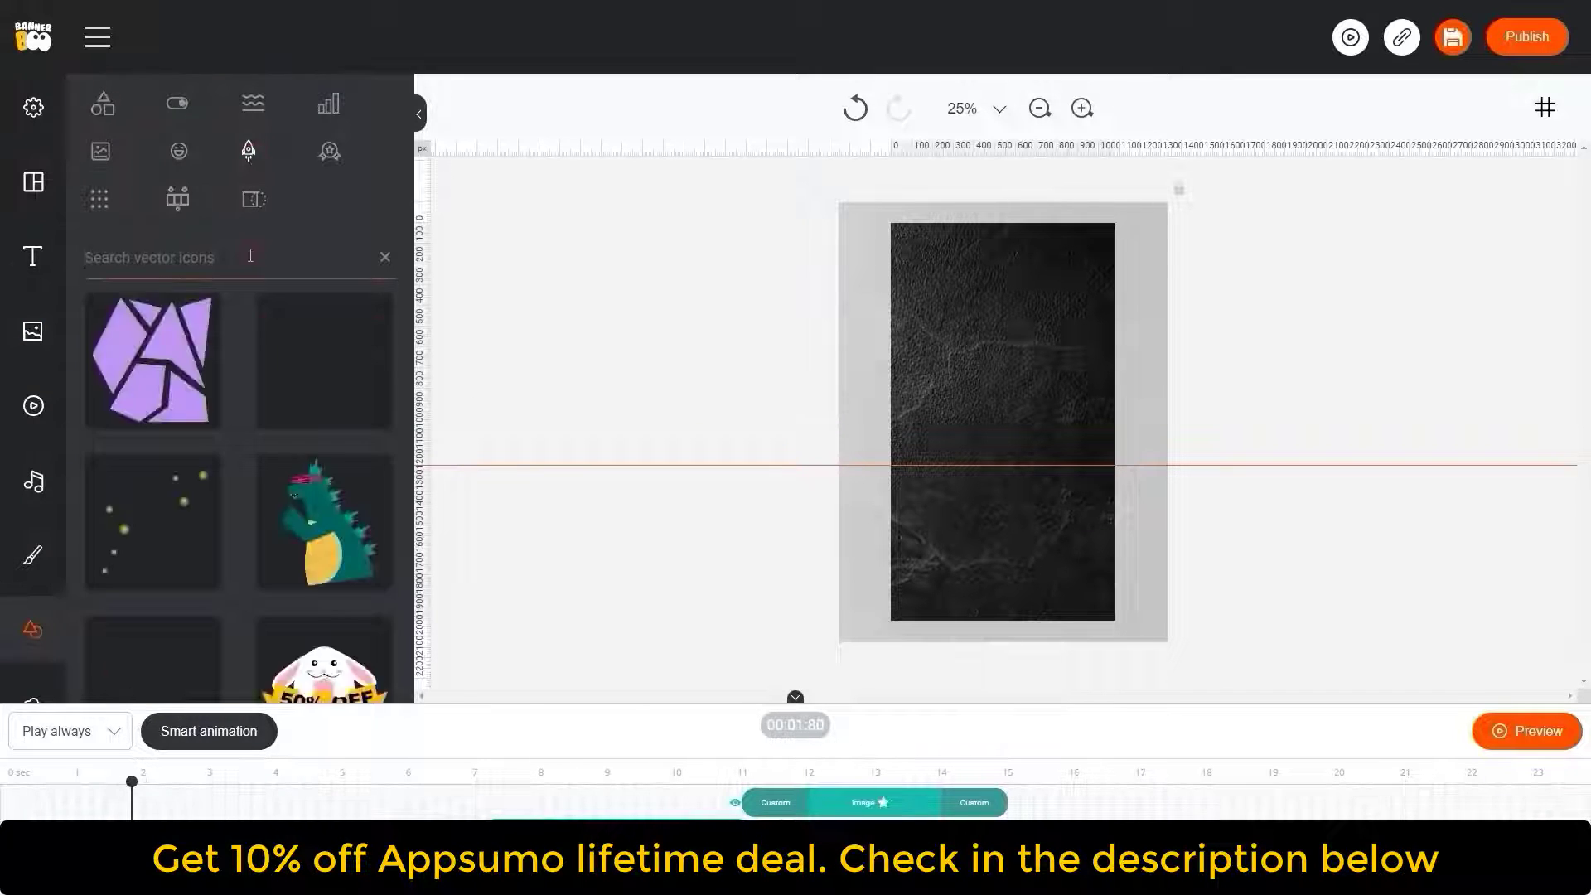
type("swipe")
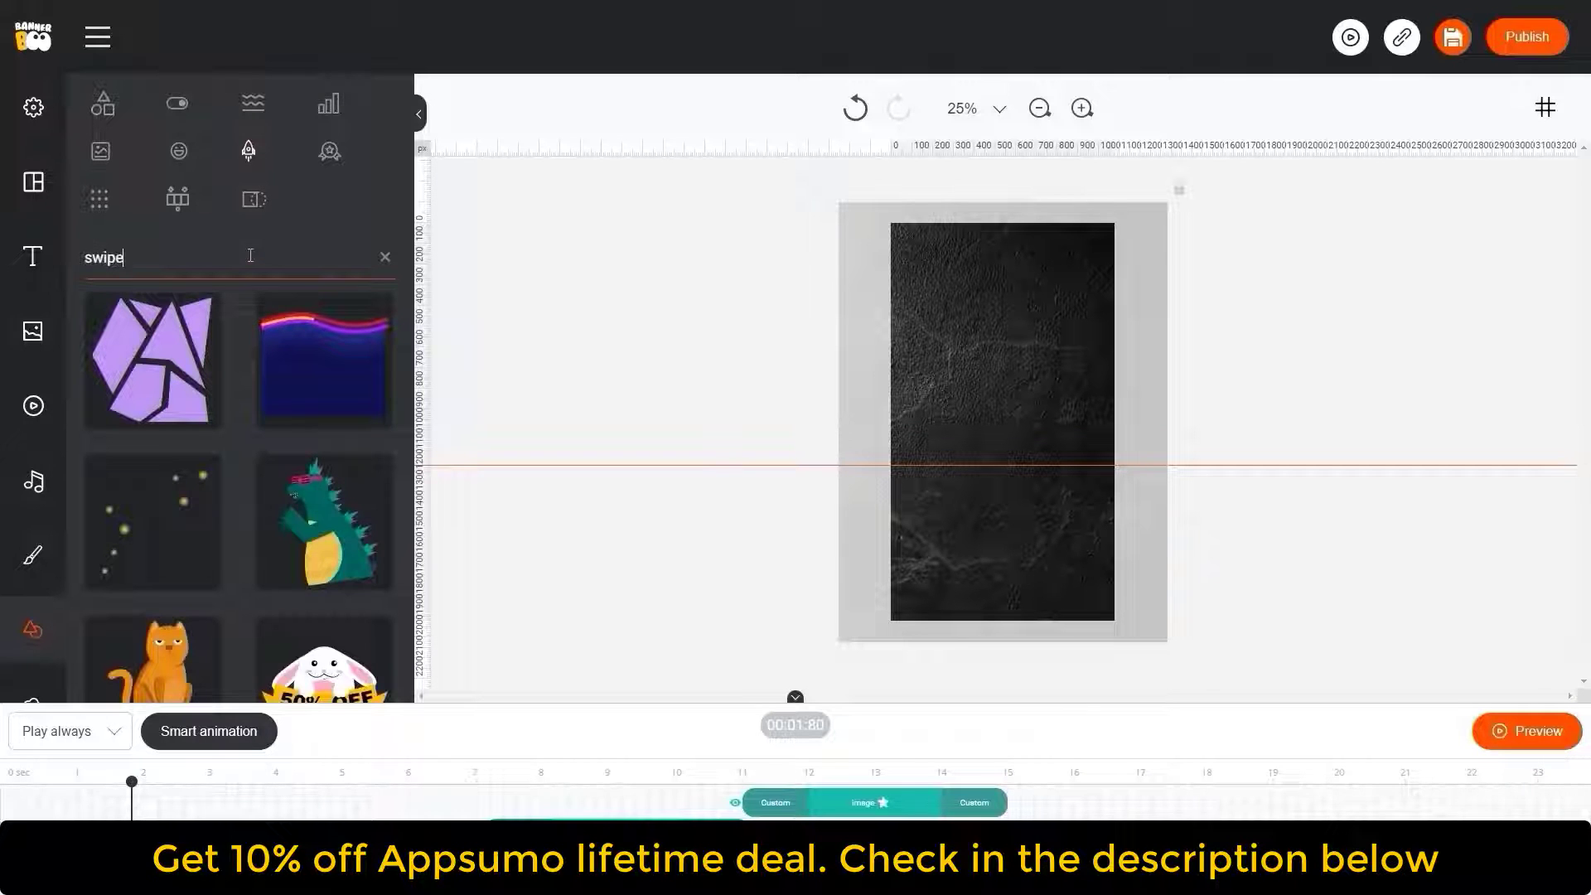
scroll(242, 410, "down", 6)
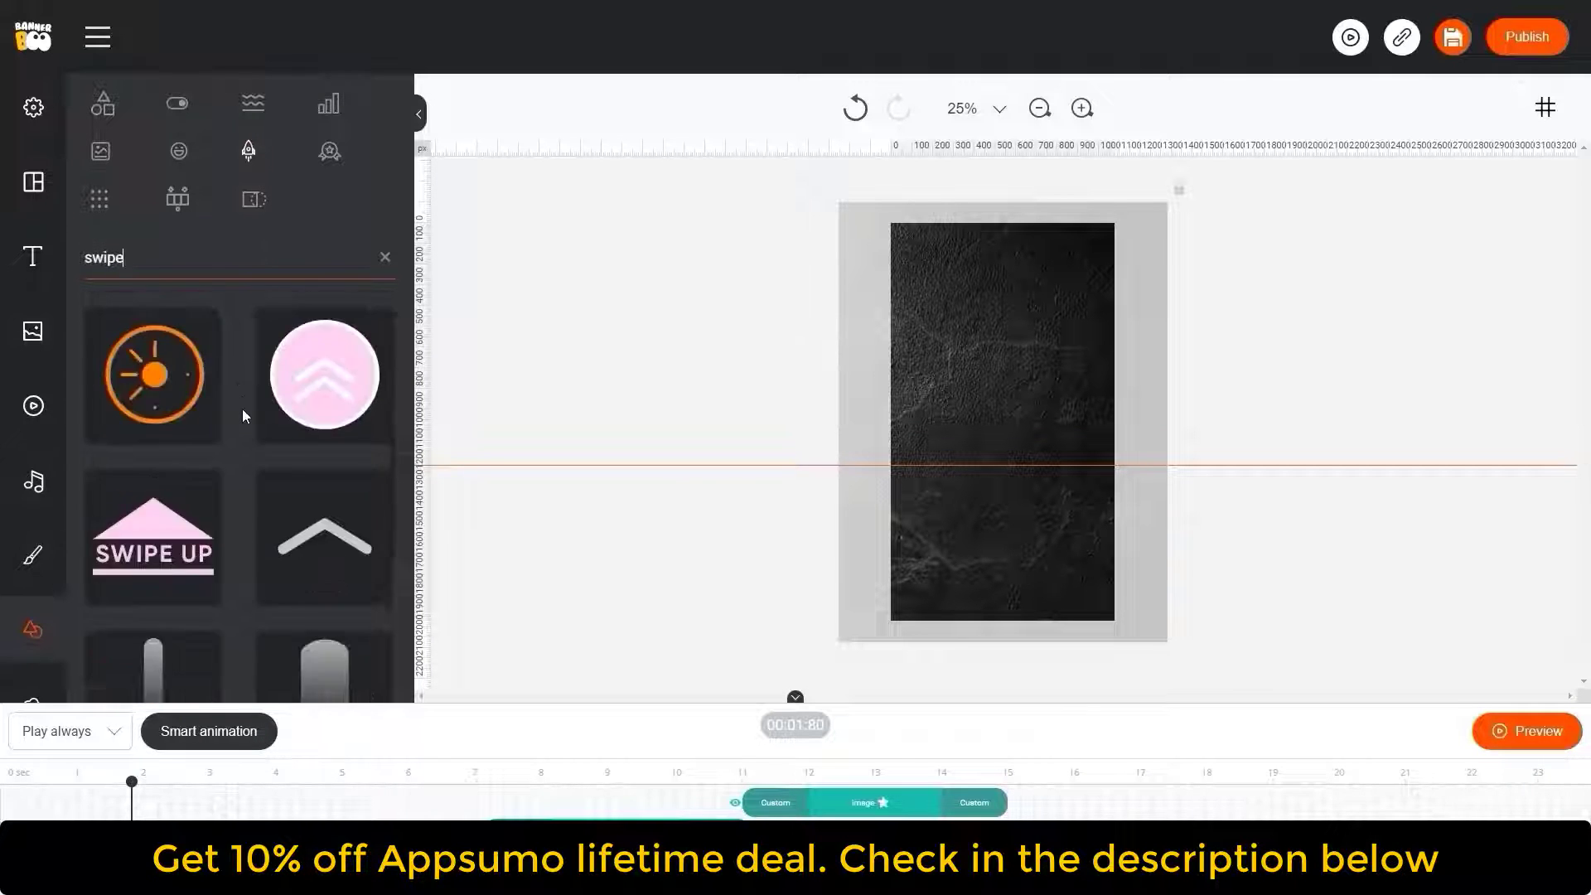
scroll(242, 414, "down", 4)
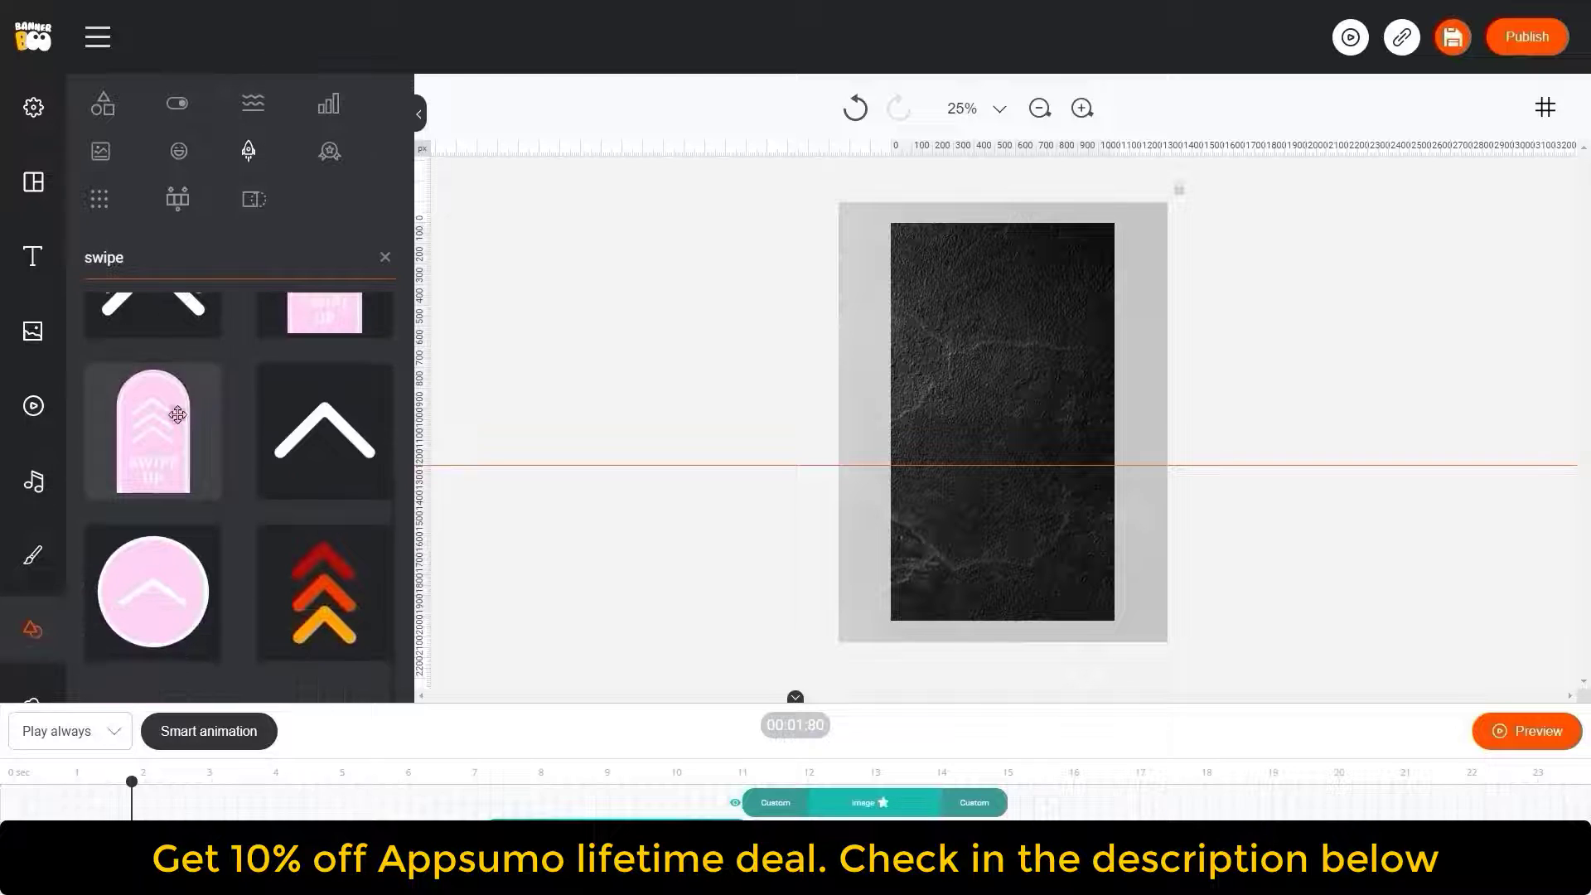
Place the arch-shaped Swipe Up graphic at the banner's bottom centre and recolour it as a white outline without the pink fill
left_click(170, 411)
left_click_drag(1007, 424, 1014, 574)
left_click_drag(1015, 578, 1014, 583)
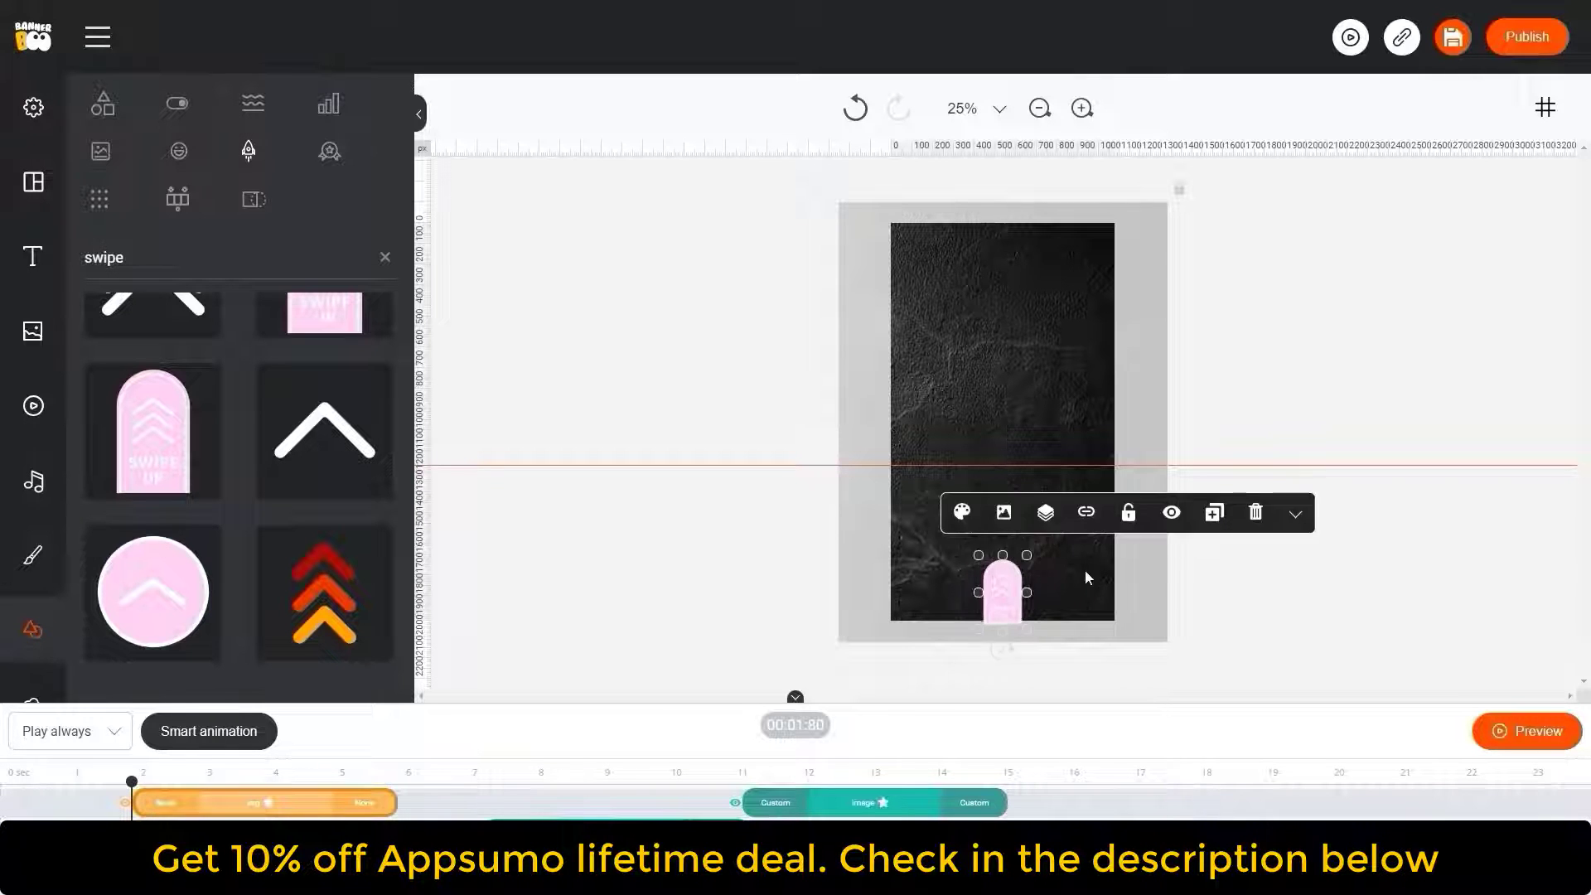
left_click(961, 509)
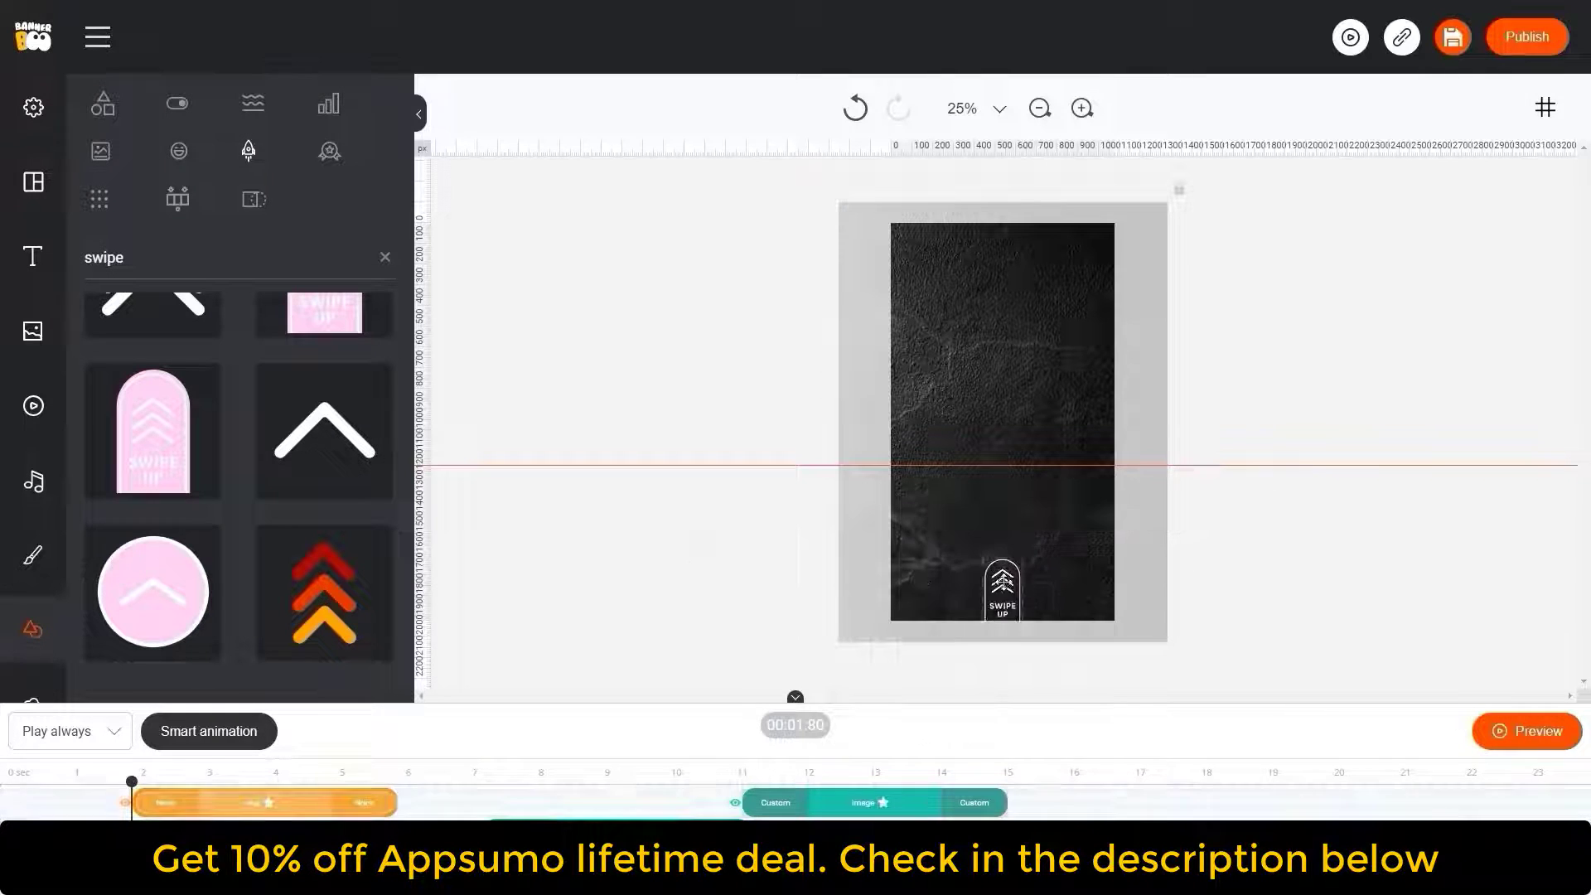
left_click(1003, 585)
left_click(650, 597)
Stretch the Swipe Up clip from 1 s to 15 s and give it Slide Down entrance and exit animations
left_click_drag(303, 802, 905, 802)
left_click_drag(746, 803, 81, 802)
left_click(116, 803)
left_click(167, 623)
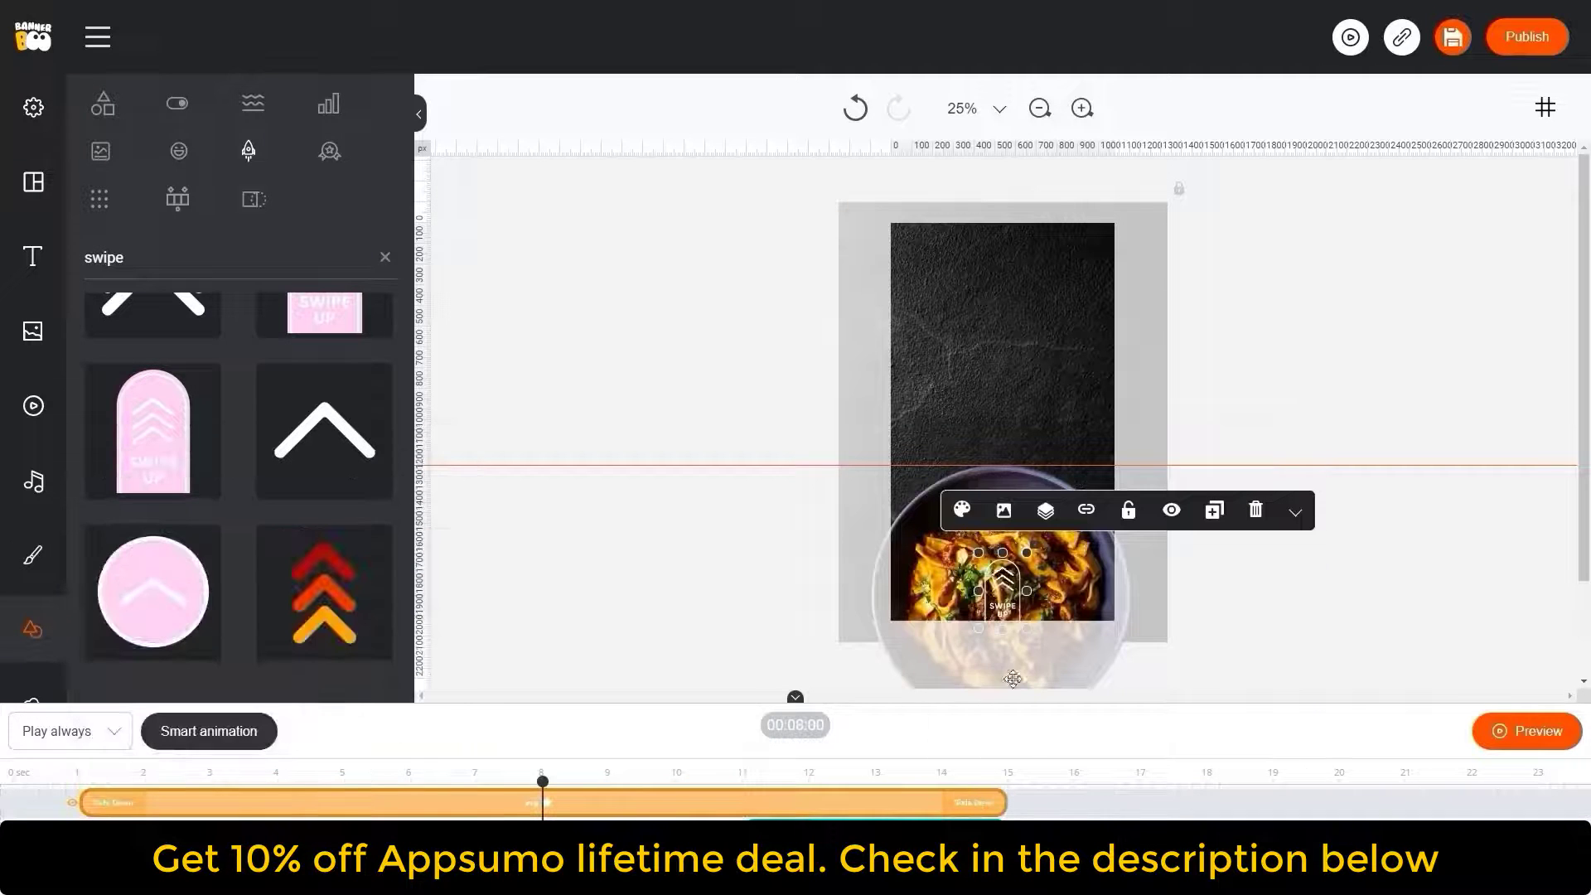
left_click(633, 752)
Move the playhead to about 2.5 s and search the vector icons for "cook", "food" and "meal"
left_click_drag(543, 782, 171, 782)
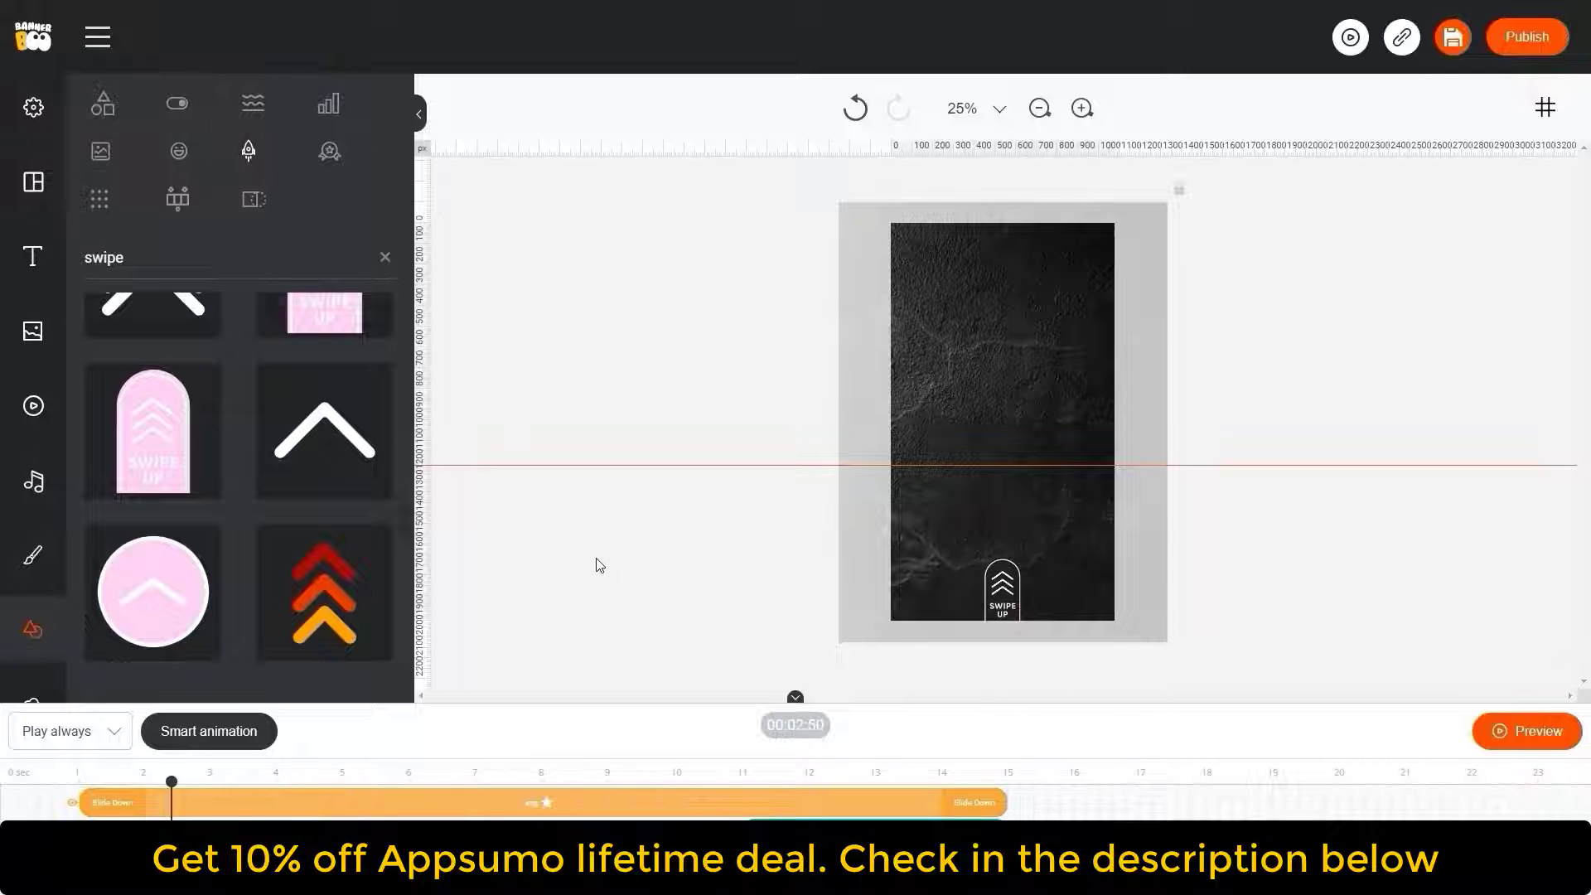
left_click(101, 152)
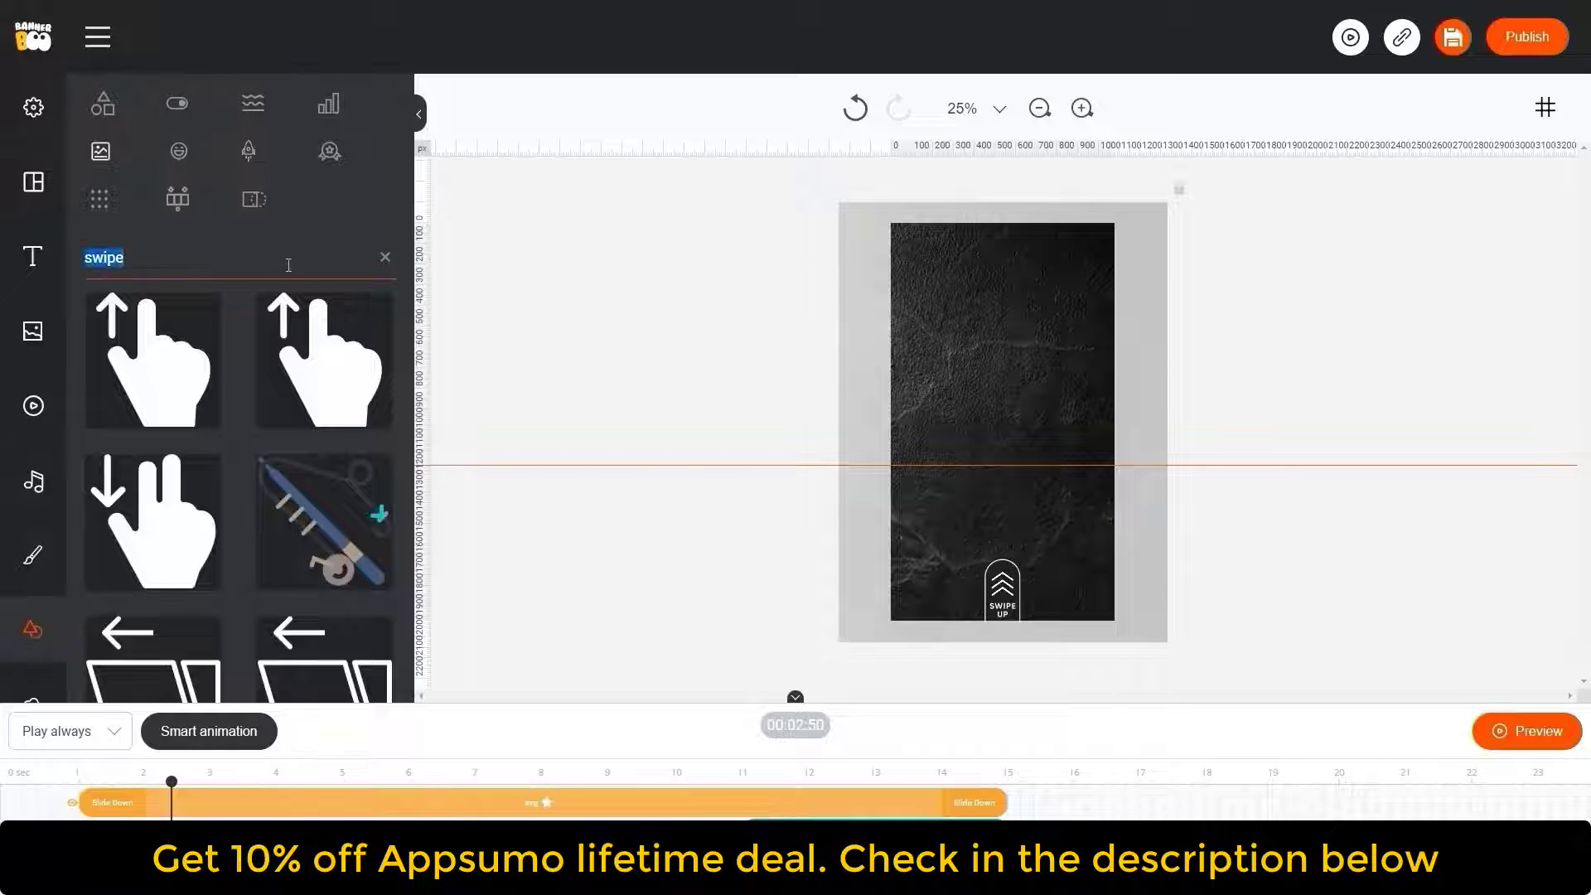
type("cook")
key("Return")
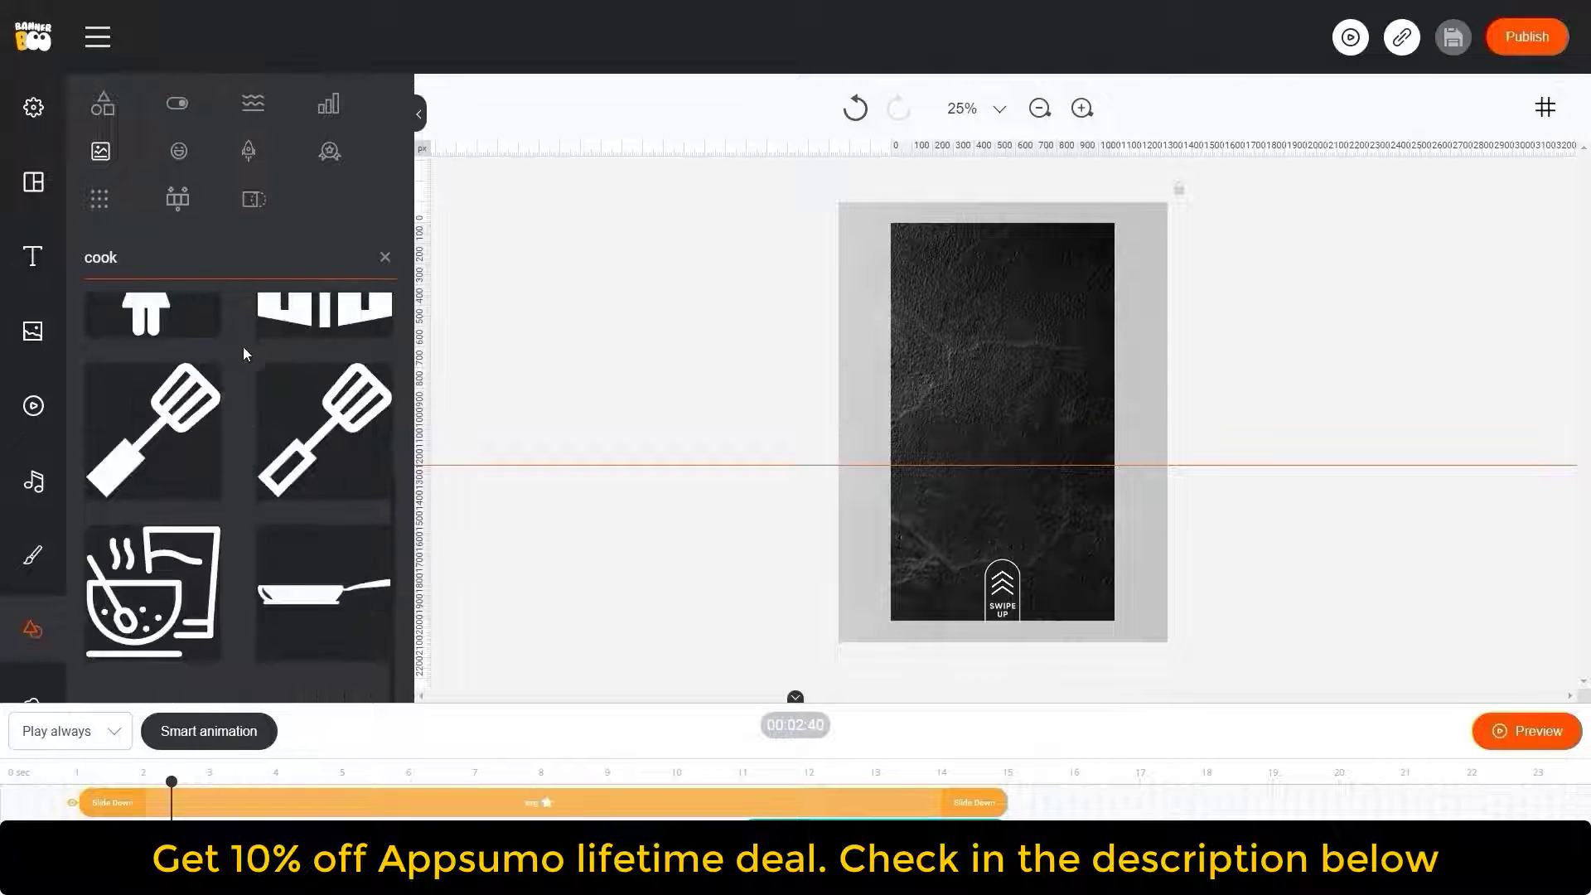
type("food")
key("Return")
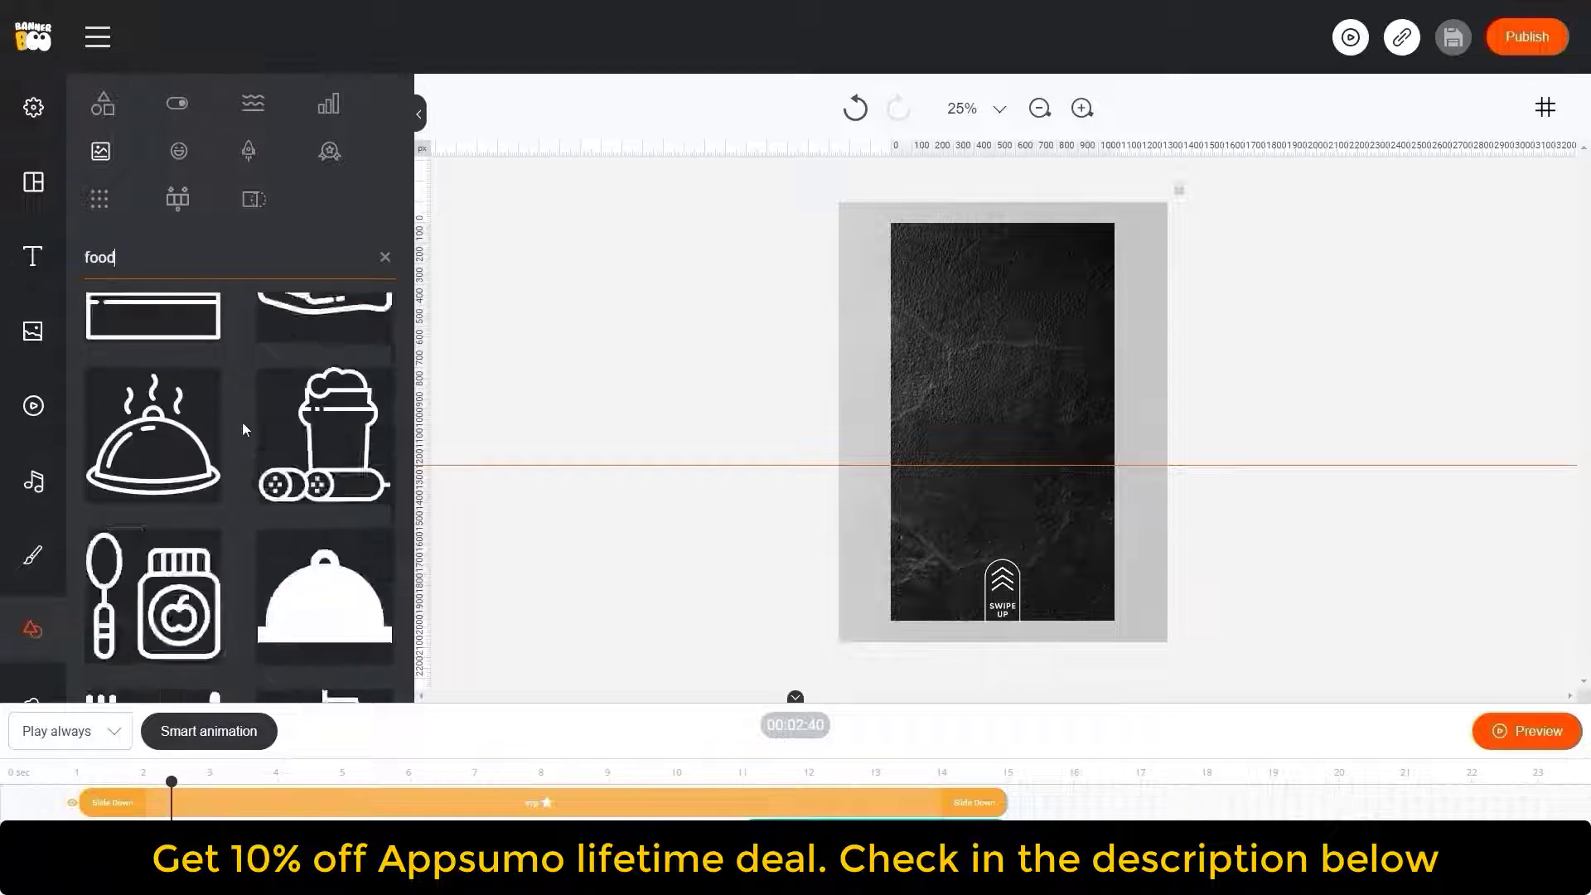
scroll(241, 421, "down", 3)
type("meal")
key("Return")
Search the vector icons for "restaurant" and place the outlined spoon-and-fork icon near the top of the banner
left_click_drag(124, 258, 81, 267)
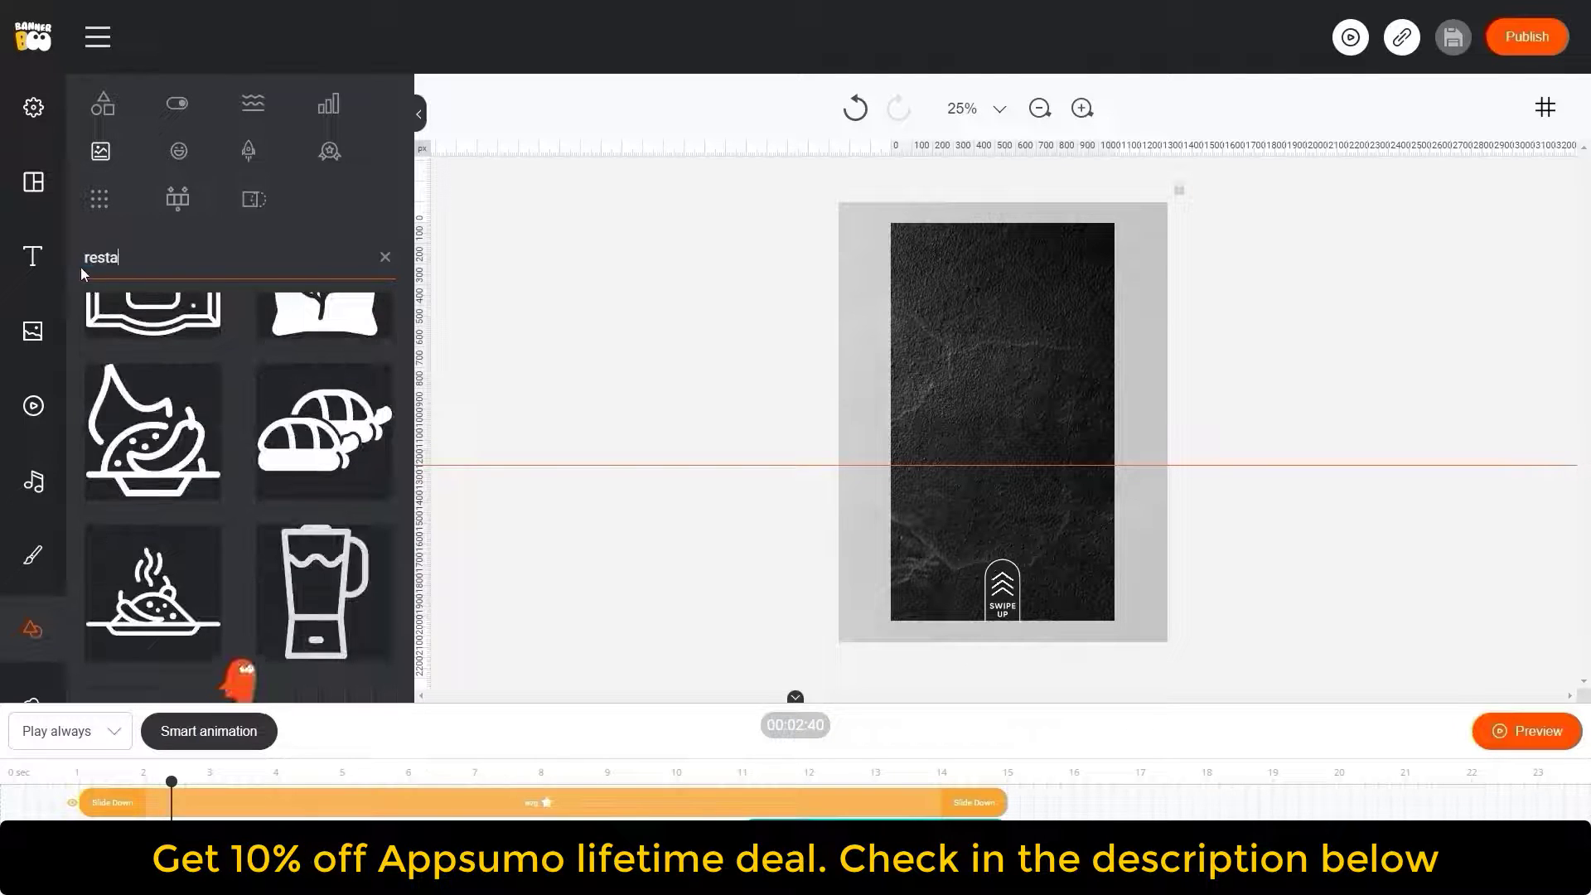
type("restaurant")
key("Return")
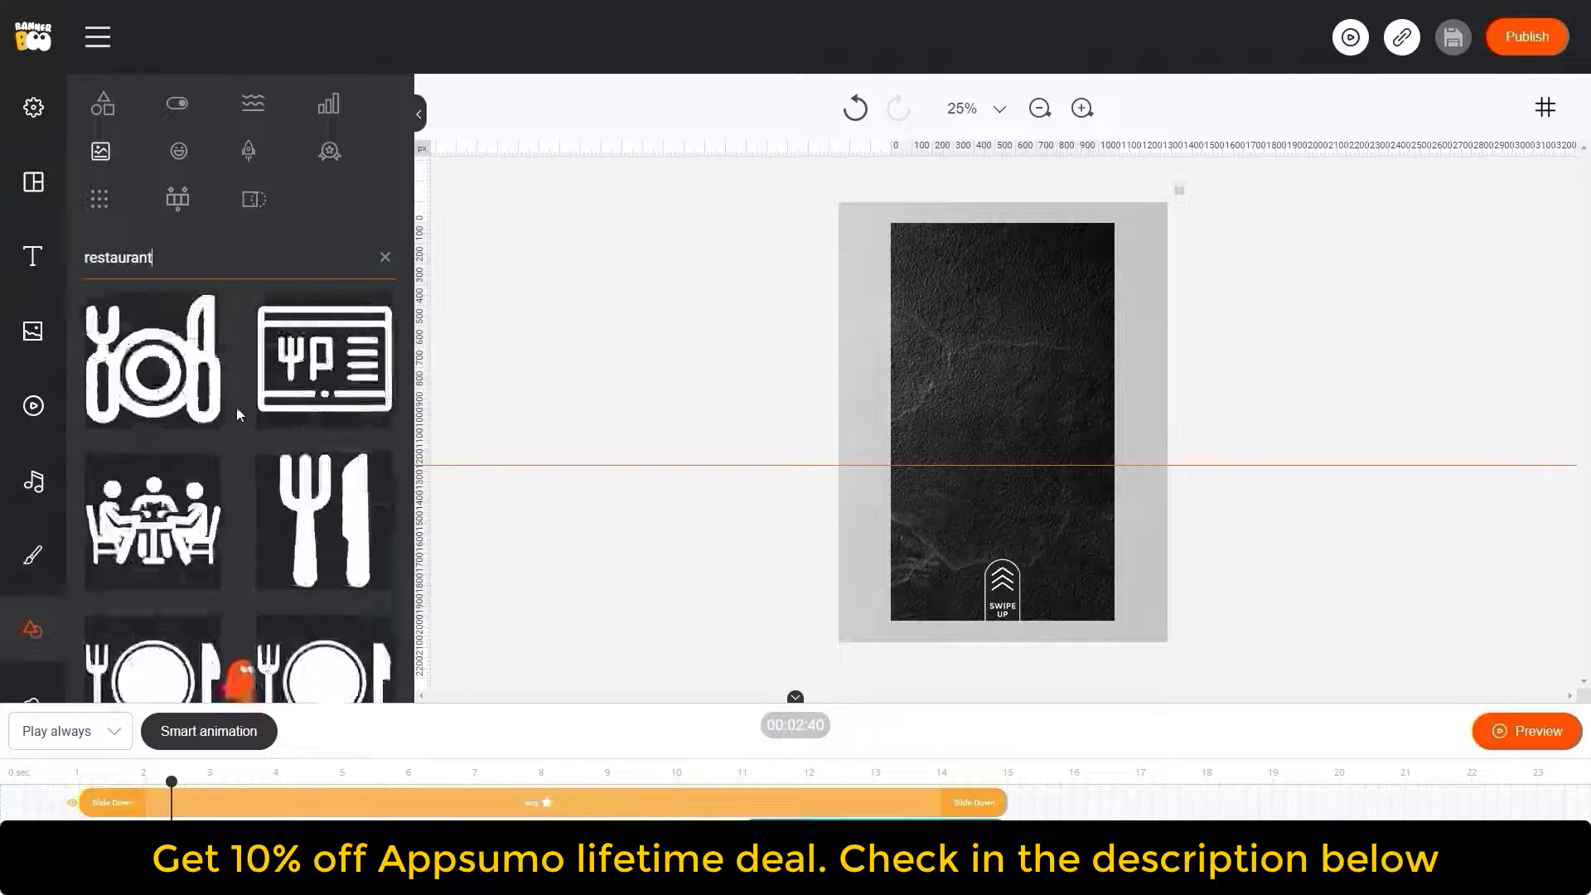
scroll(236, 406, "down", 4)
left_click(153, 460)
left_click_drag(1041, 461, 966, 265)
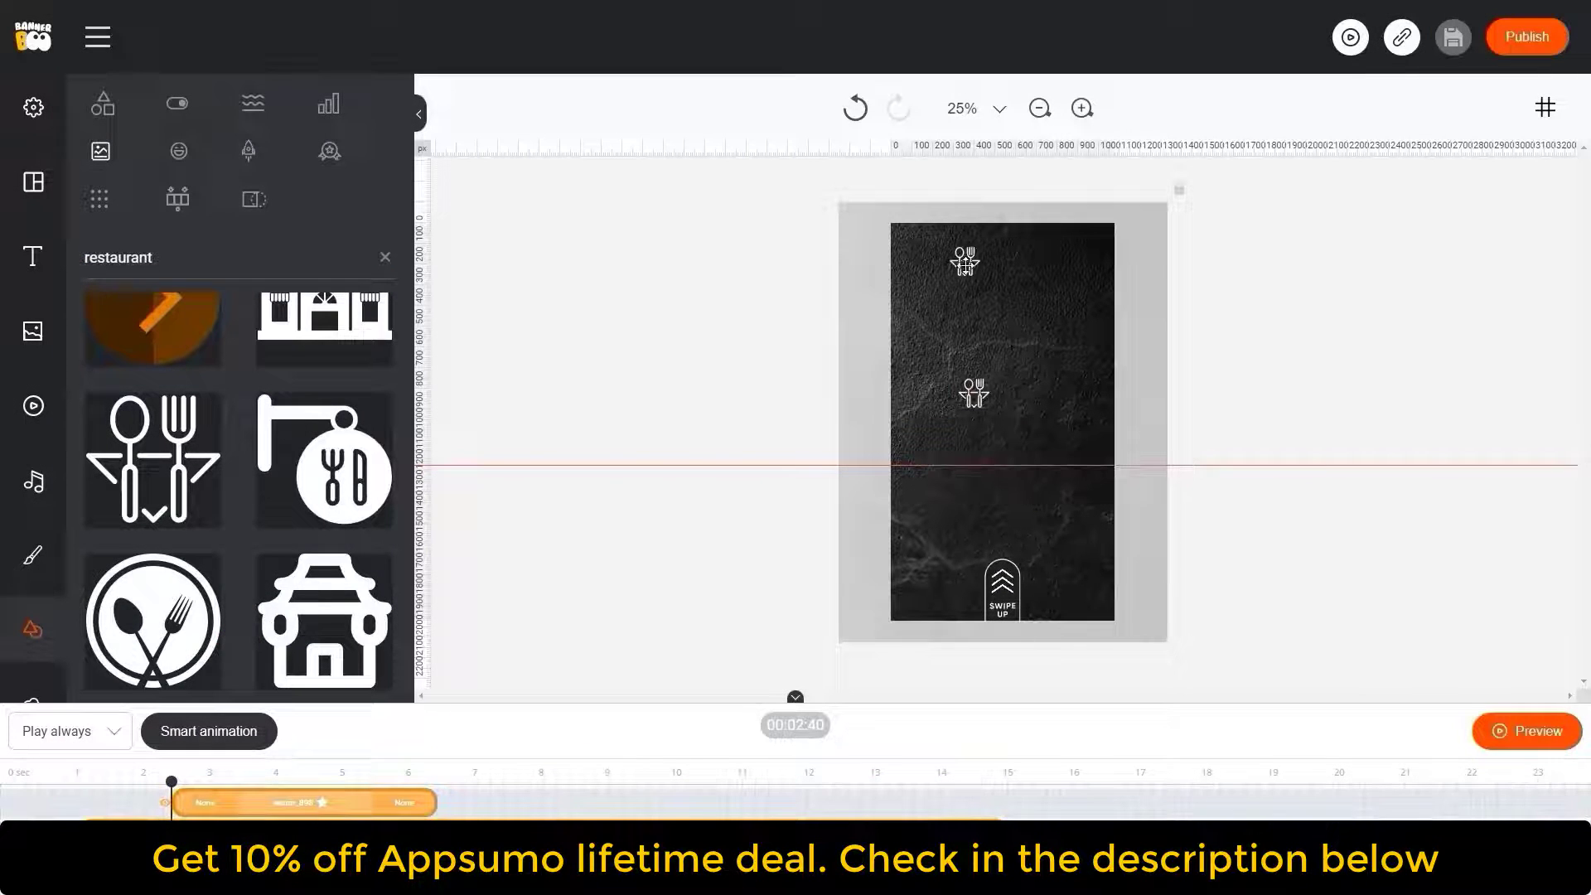
left_click(625, 366)
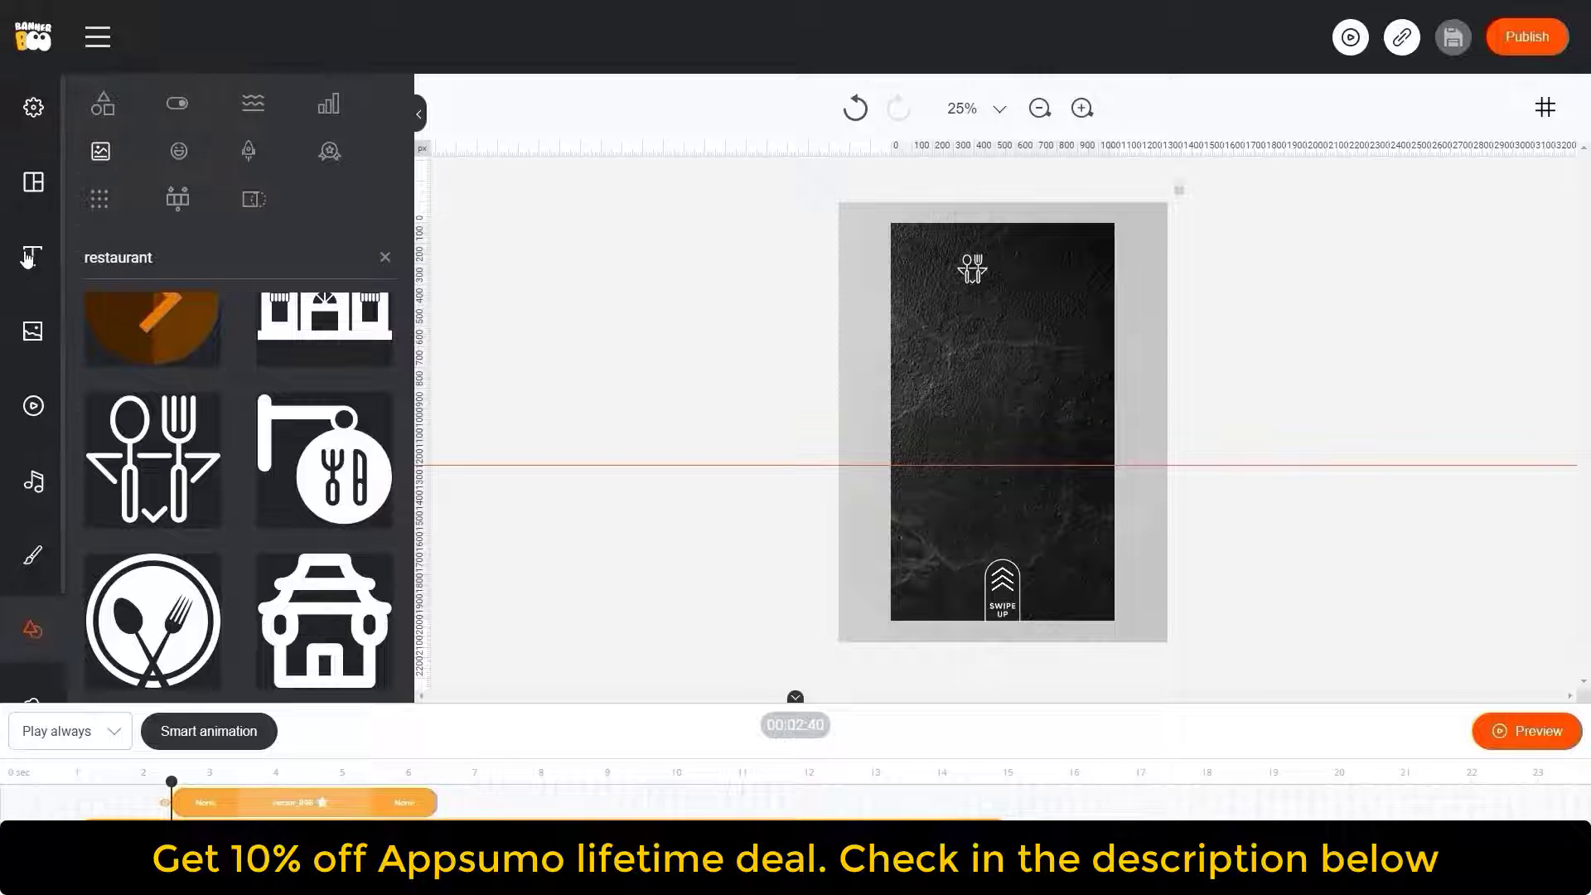
Add an ON SALE style text to the banner and change its wording to "SILVEN"
left_click(32, 259)
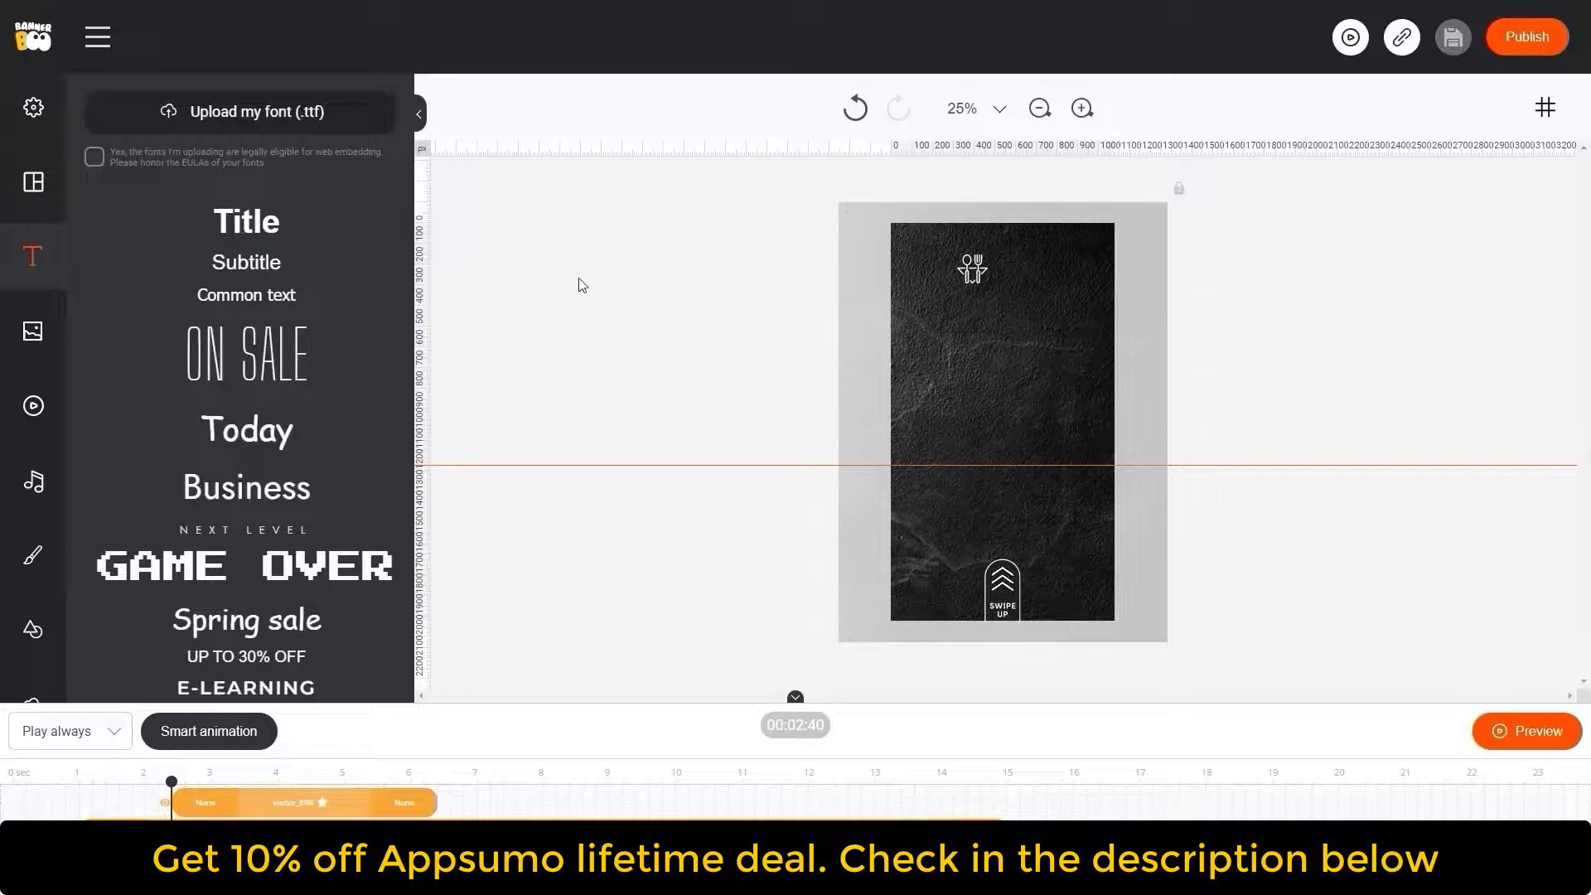
left_click(250, 369)
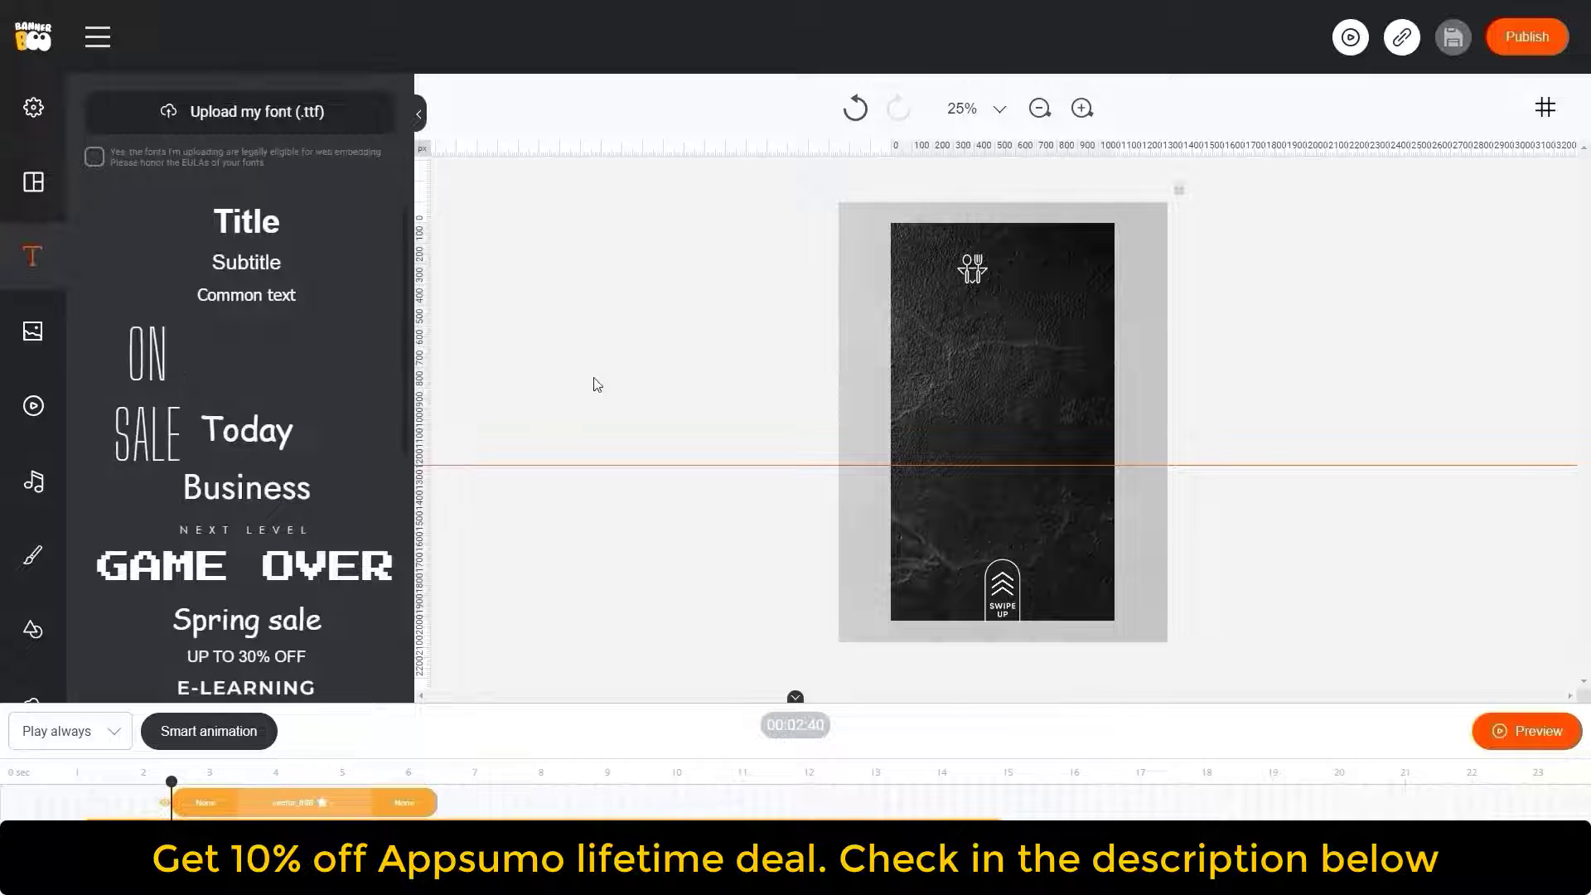
double_click(1000, 340)
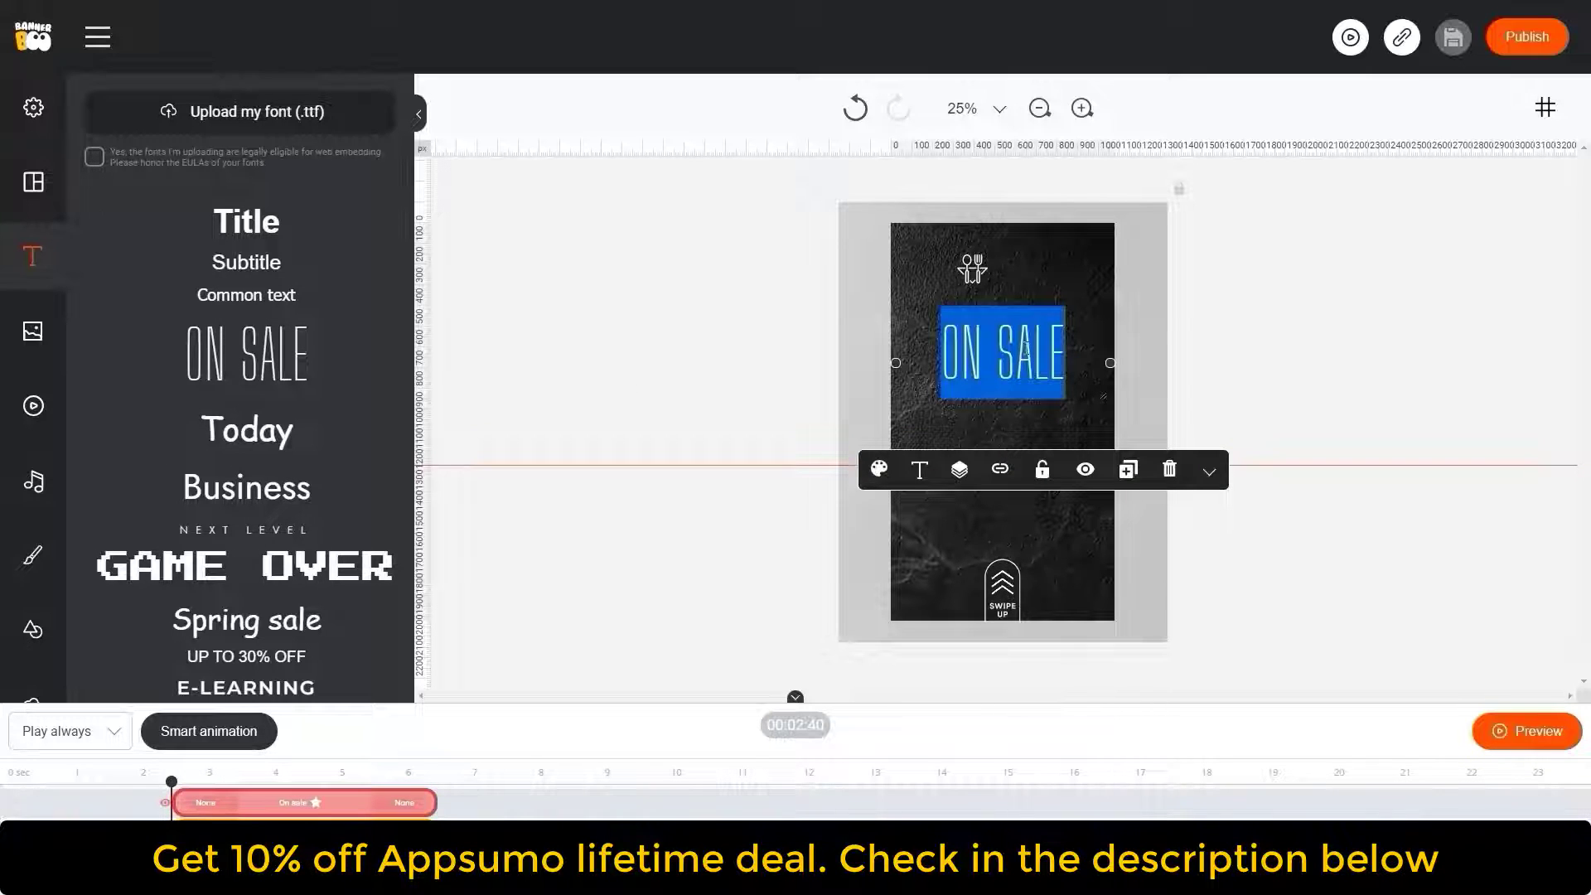
type("SILVEN")
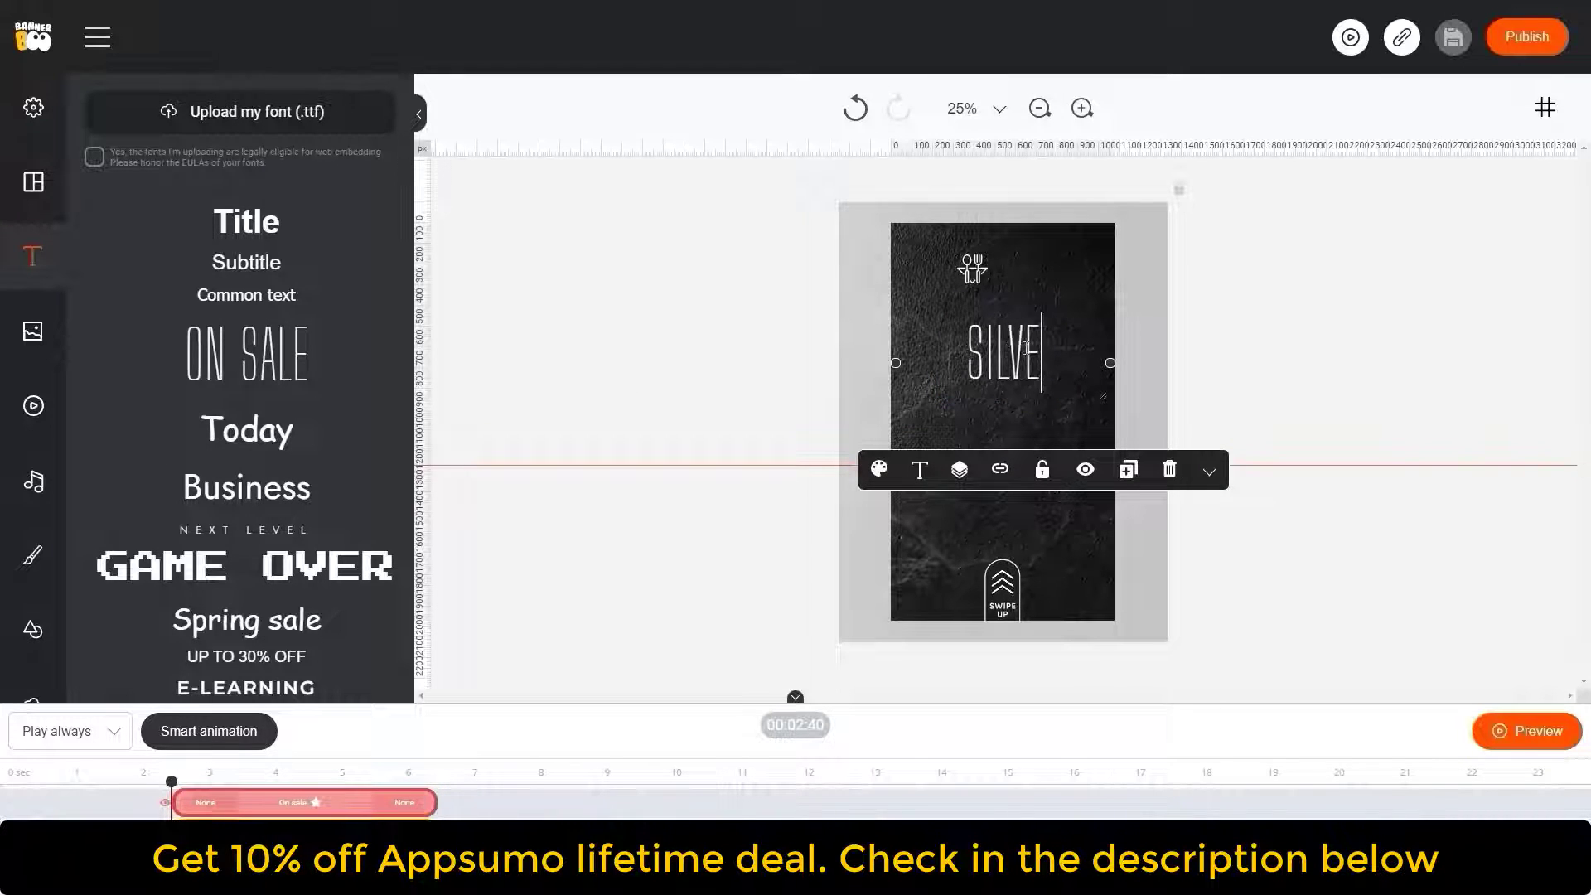
Reduce the SILVEN font size to match the spoon-and-fork icon and position the text just to the icon's right
left_click(920, 471)
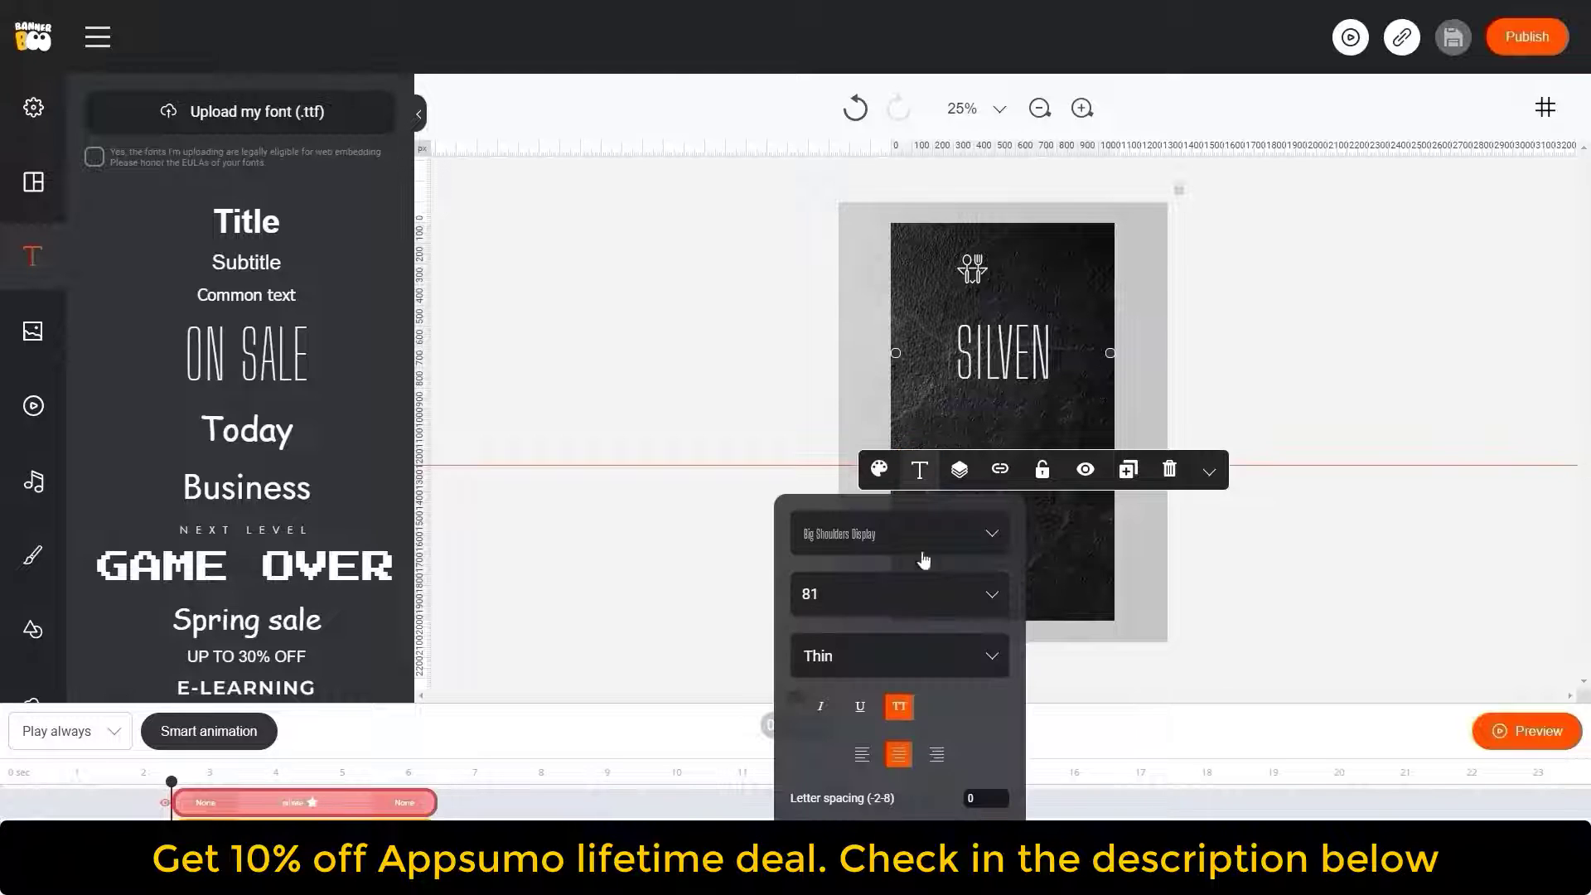
left_click(889, 591)
key("Down")
key("Down")
key("Down")
key("Down")
key("Down")
key("Down")
key("Down")
key("Down")
key("Down")
key("Down")
key("Down")
key("Down")
key("Down")
key("Down")
key("Down")
key("Down")
key("Down")
key("Down")
key("Down")
key("Down")
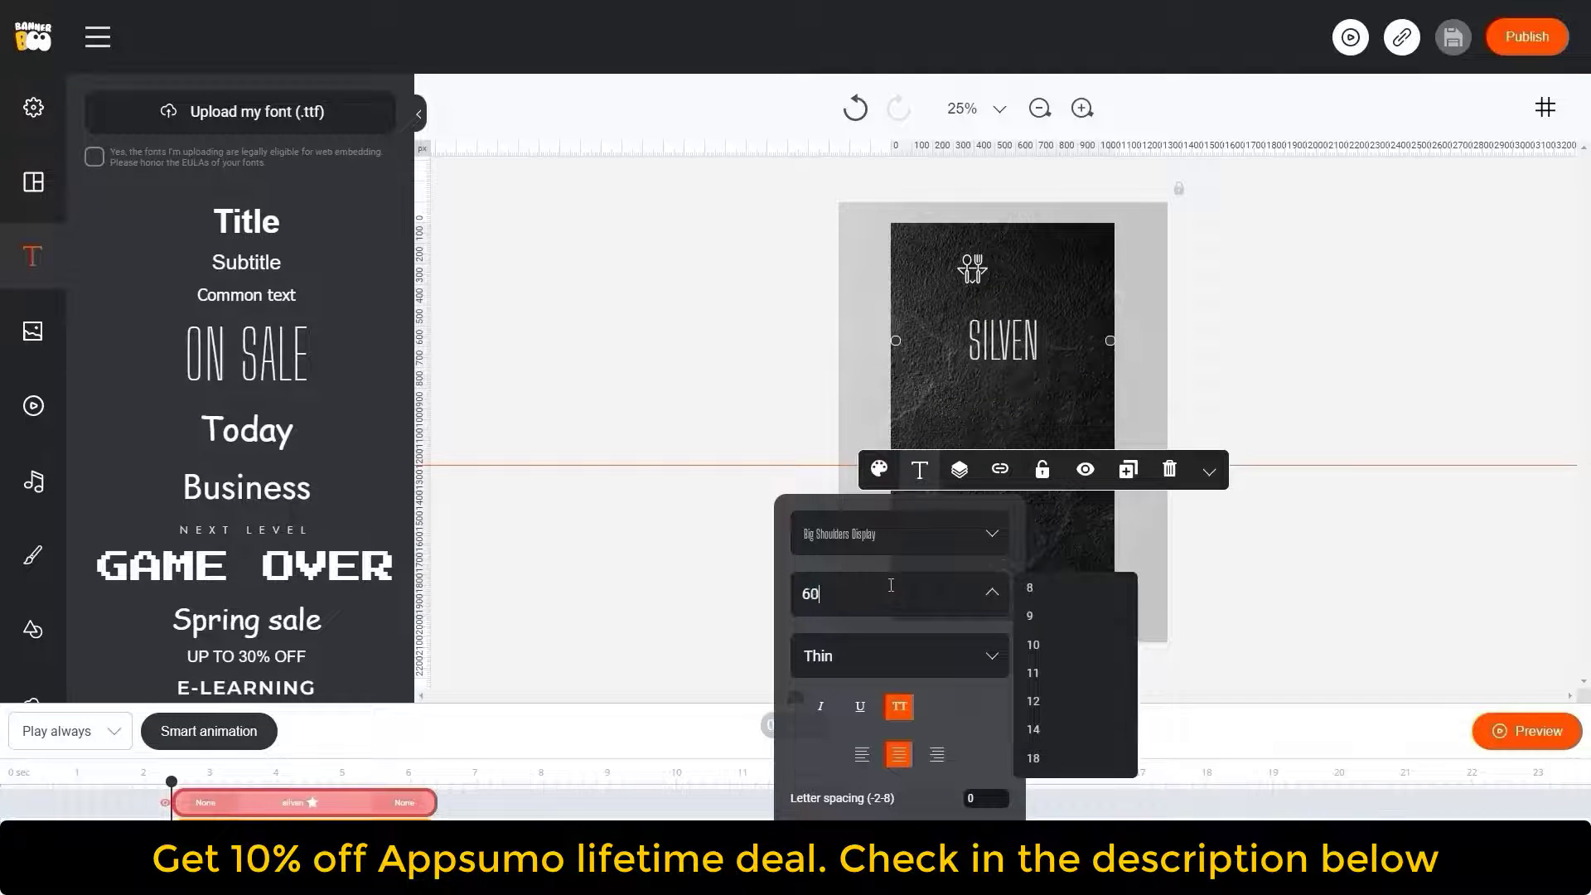
key("Down")
key("Down")
key("Down")
key("Down")
key("Down")
key("Down")
key("Down")
key("Down")
key("Down")
key("Down")
key("Down")
key("Down")
key("Down")
key("Down")
key("Down")
key("Down")
left_click_drag(1044, 338, 1053, 277)
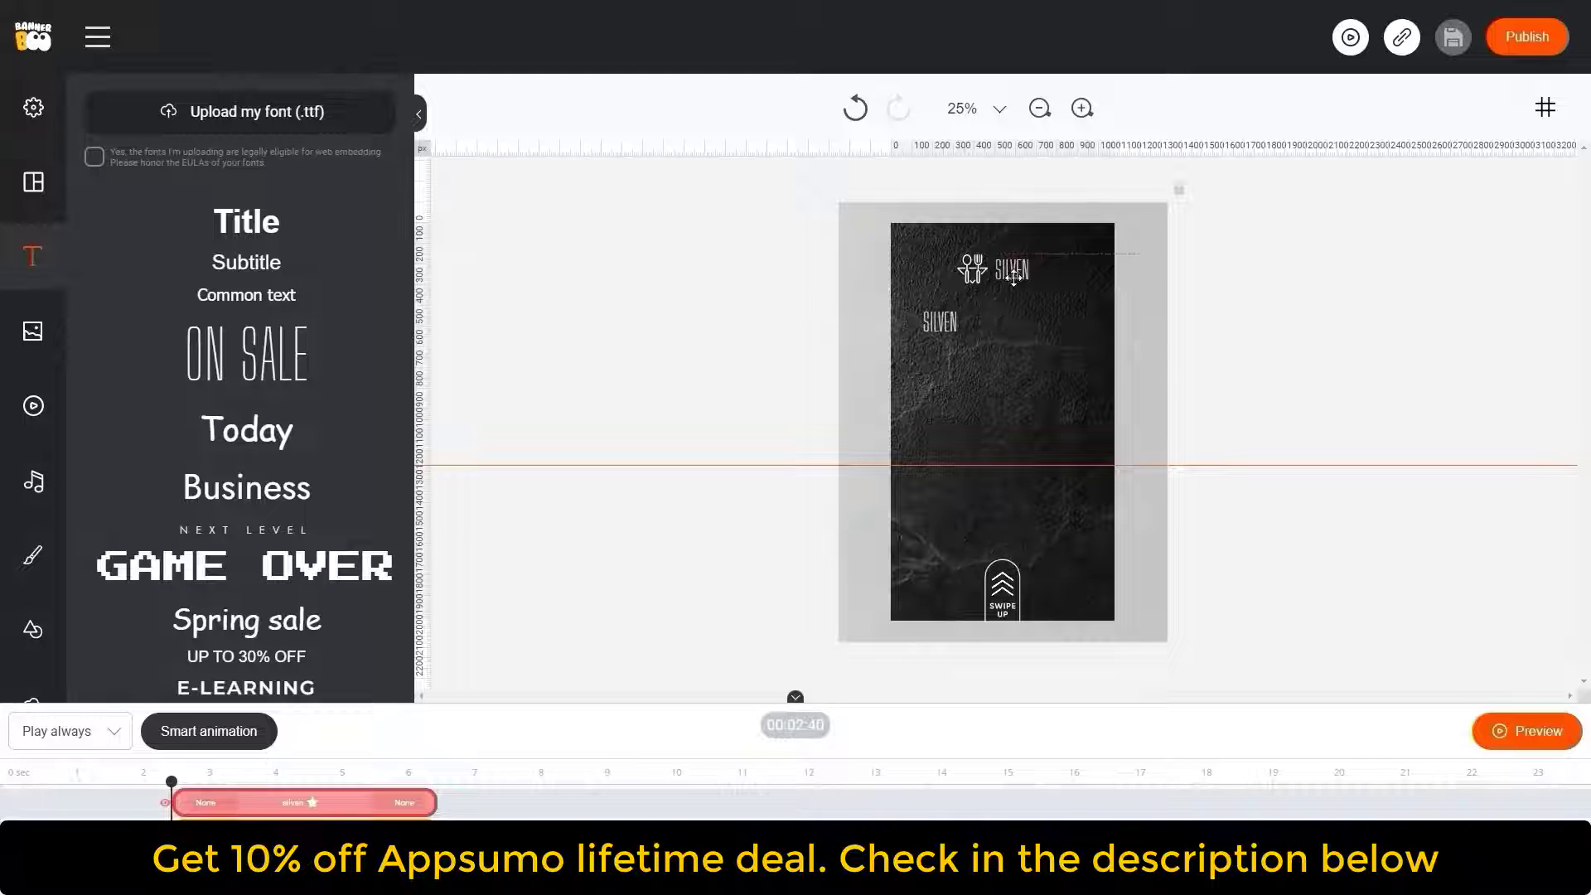
Nudge the spoon-and-fork icon closer to SILVEN and centre the pair horizontally near the banner's top
left_click(969, 275)
left_click_drag(955, 289, 1049, 283)
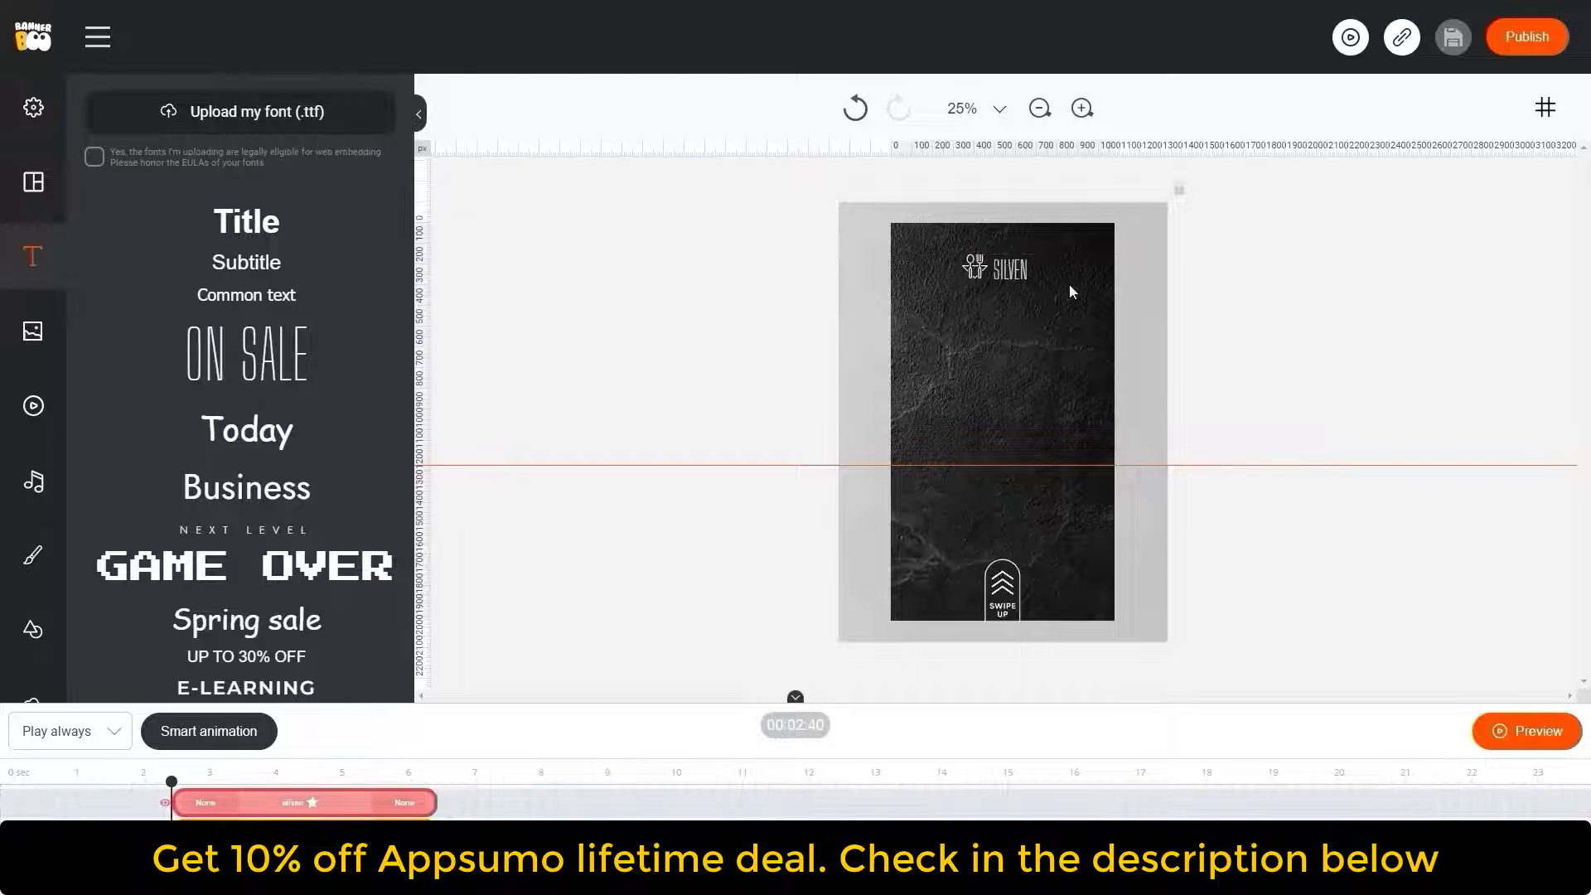
left_click_drag(910, 243, 1093, 314)
left_click_drag(1003, 269, 1007, 270)
left_click(1293, 302)
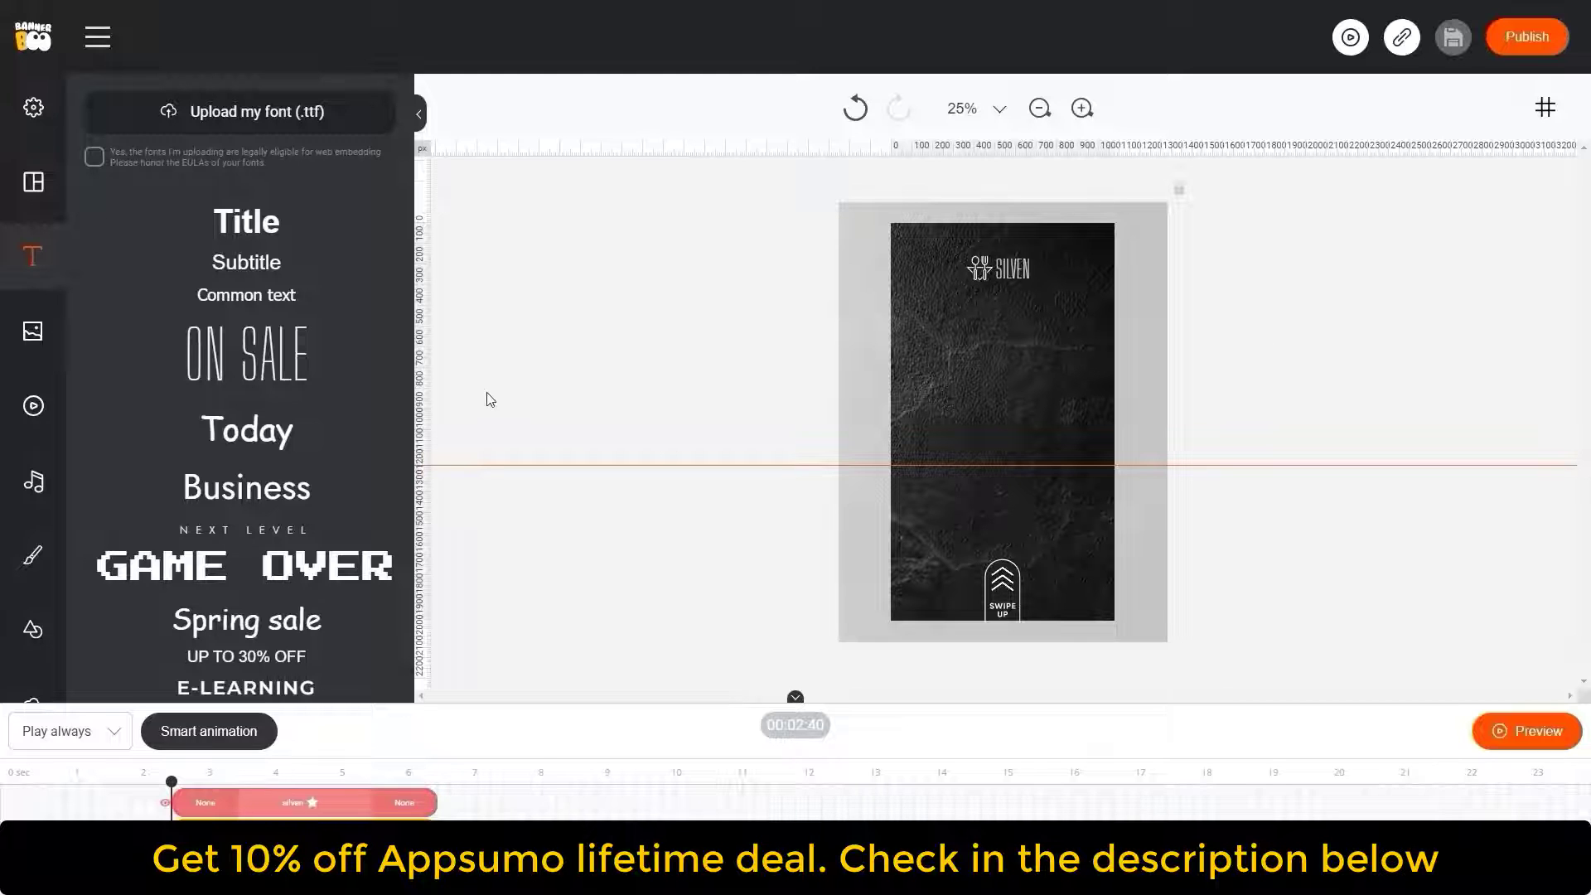
Add a second ON SALE style text reading "COME AND TASTE" and position it around the banner's middle
left_click(282, 359)
type("COME AND TASTE")
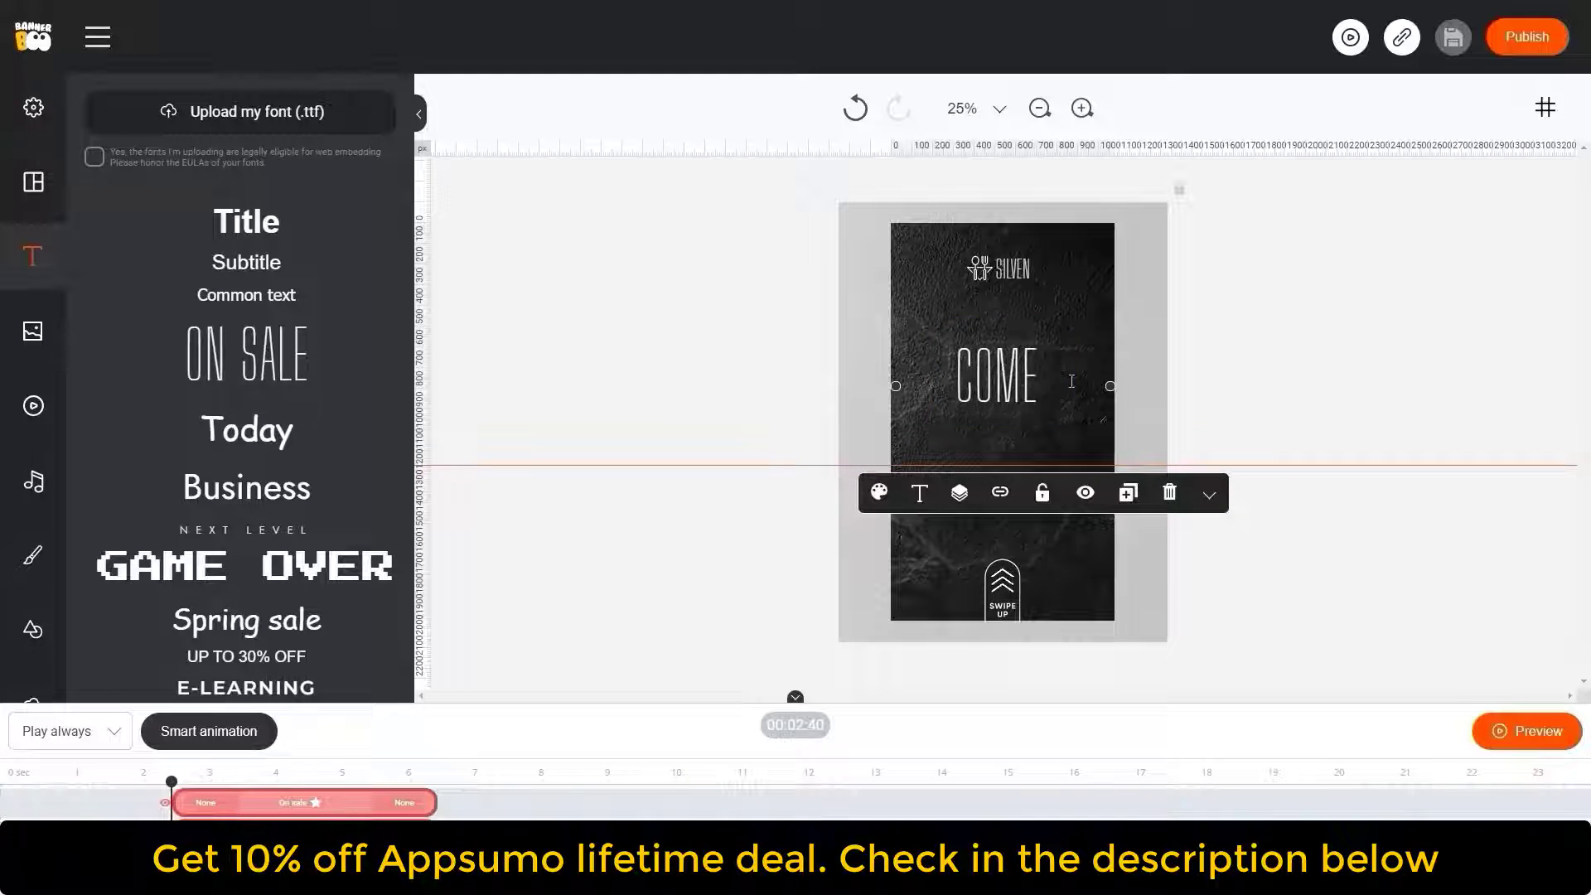
left_click(919, 503)
left_click_drag(1023, 405, 1022, 430)
Duplicate the COME AND TASTE headline, change the copy to "friday set" and place it directly underneath
key("ctrl+d")
left_click_drag(1011, 387, 1044, 396)
double_click(1010, 426)
type("friday set")
left_click(1024, 389)
left_click_drag(1023, 424, 1023, 434)
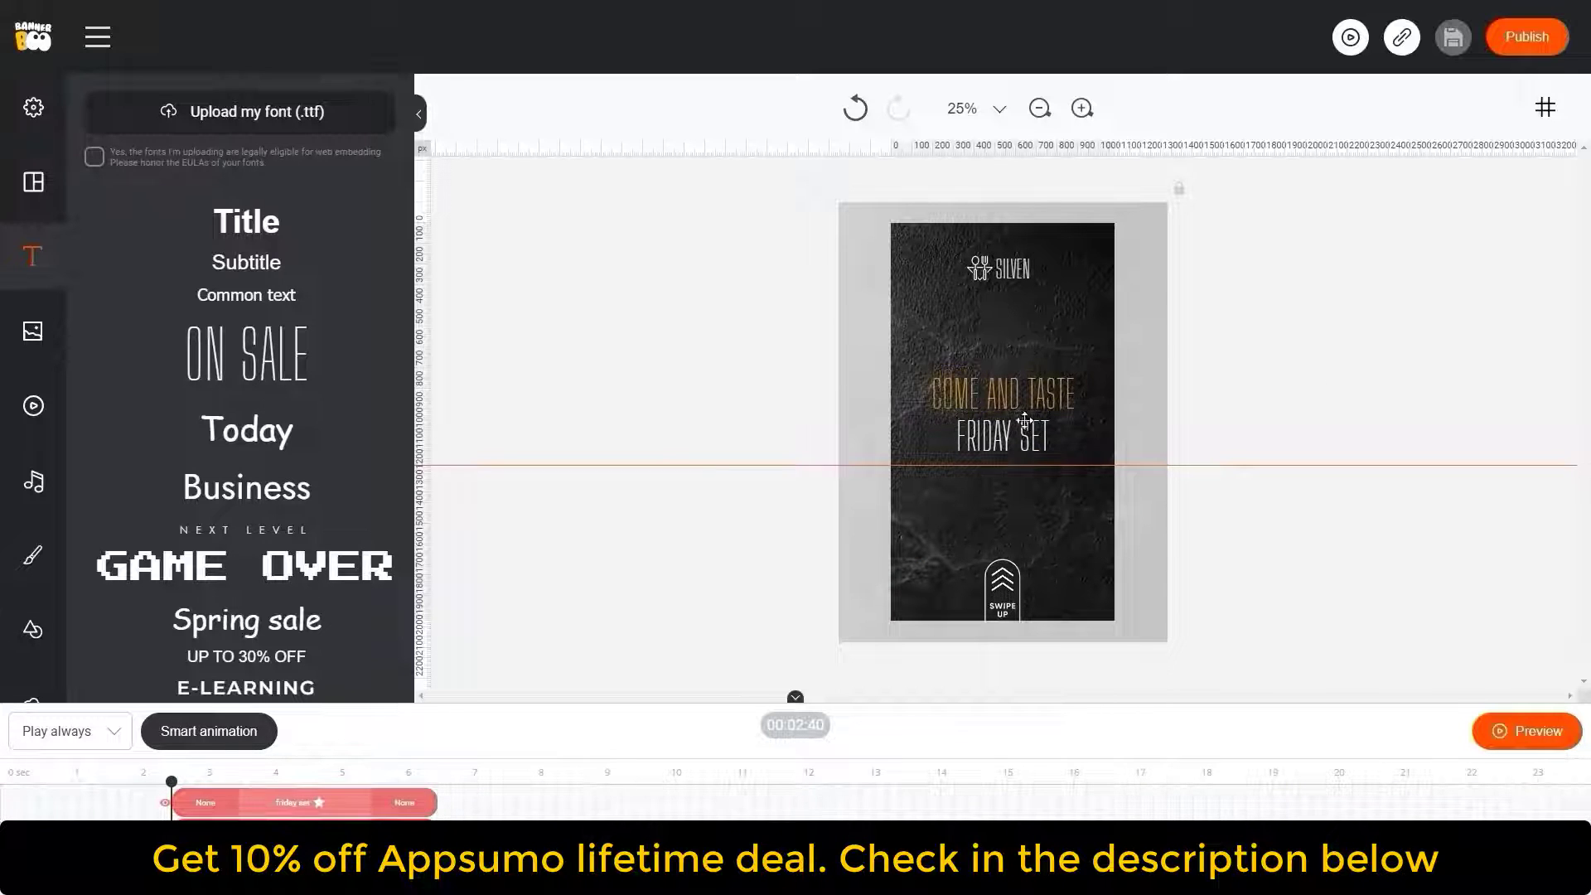
Apply a heavier font weight to both the COME AND TASTE and FRIDAY SET lines
left_click(1370, 458)
left_click(1051, 406)
left_click(919, 323)
left_click(923, 517)
left_click(1041, 435)
left_click(920, 533)
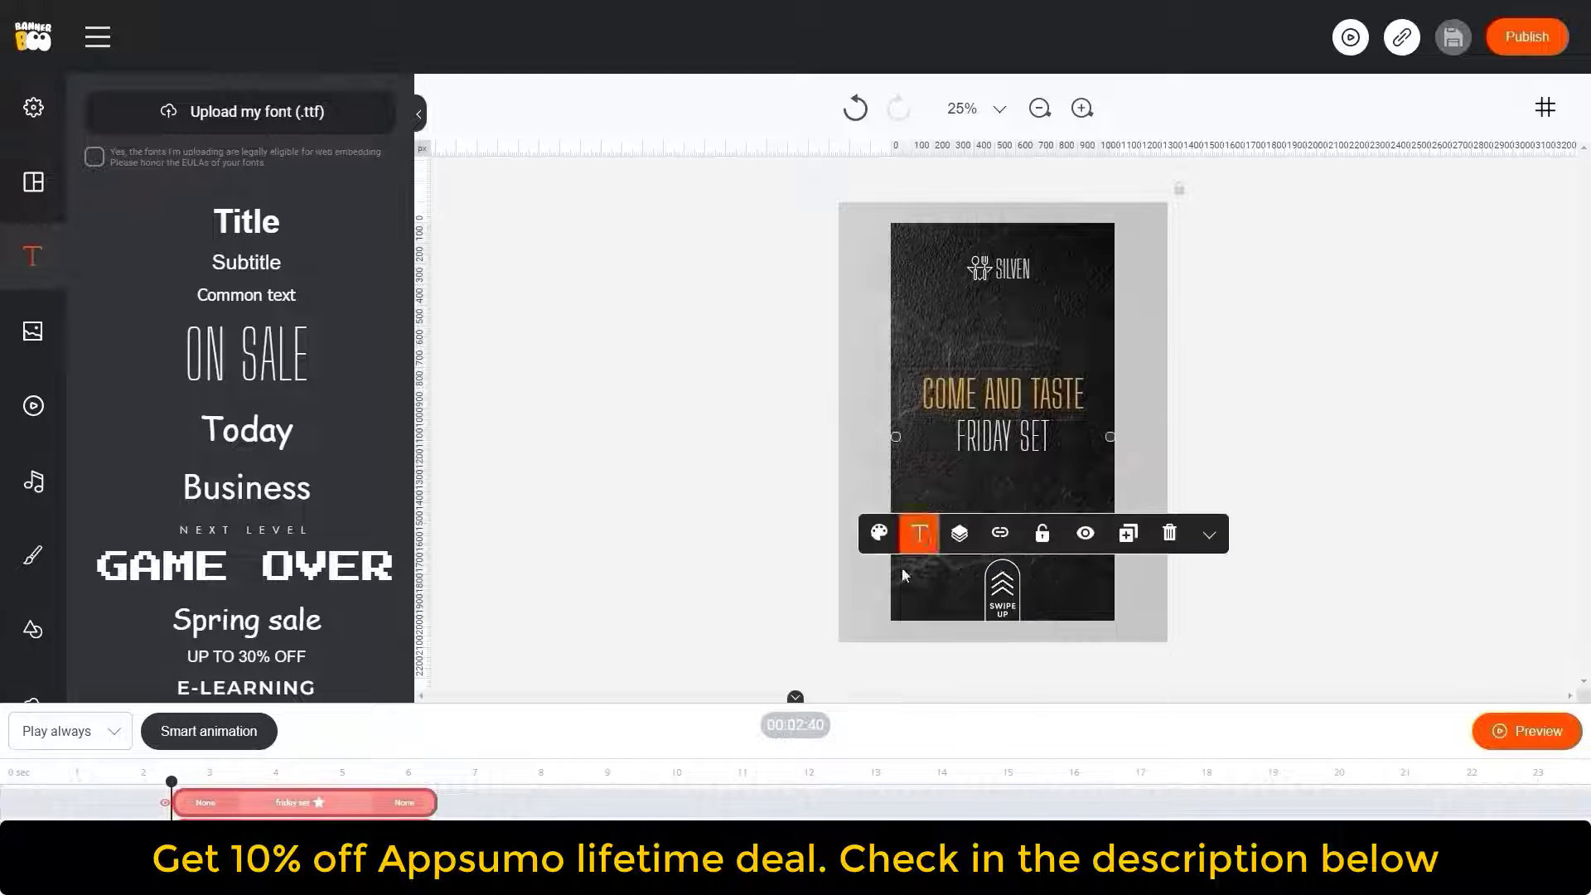
left_click(920, 715)
left_click(594, 714)
Stretch the spoon-and-fork icon and SILVEN clips so both run from 0 to 15 s
mouse_move(125, 735)
left_click_drag(274, 728, 1008, 728)
left_click_drag(304, 697, 146, 697)
left_click_drag(274, 697, 1008, 699)
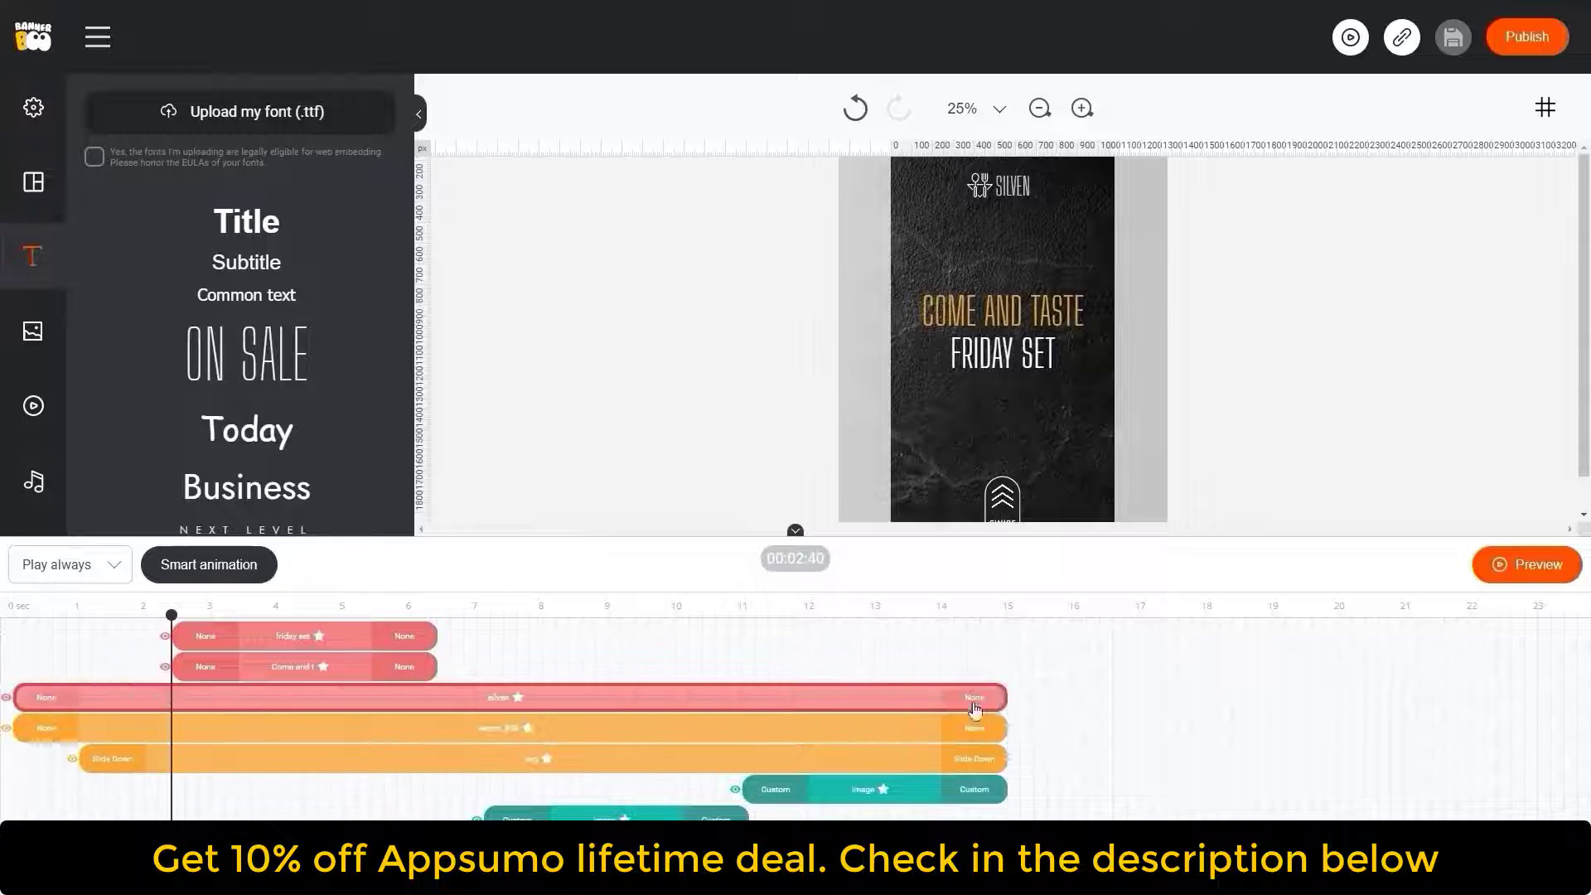
Move both headline clips to 0 s beneath the food clips, and shift the food clips' starts to about 3.5, 7.3 and 11.1 s
left_click_drag(304, 666, 146, 817)
left_click_drag(304, 636, 145, 817)
left_click_drag(743, 729, 749, 730)
left_click_drag(488, 759, 498, 758)
left_click_drag(222, 788, 235, 788)
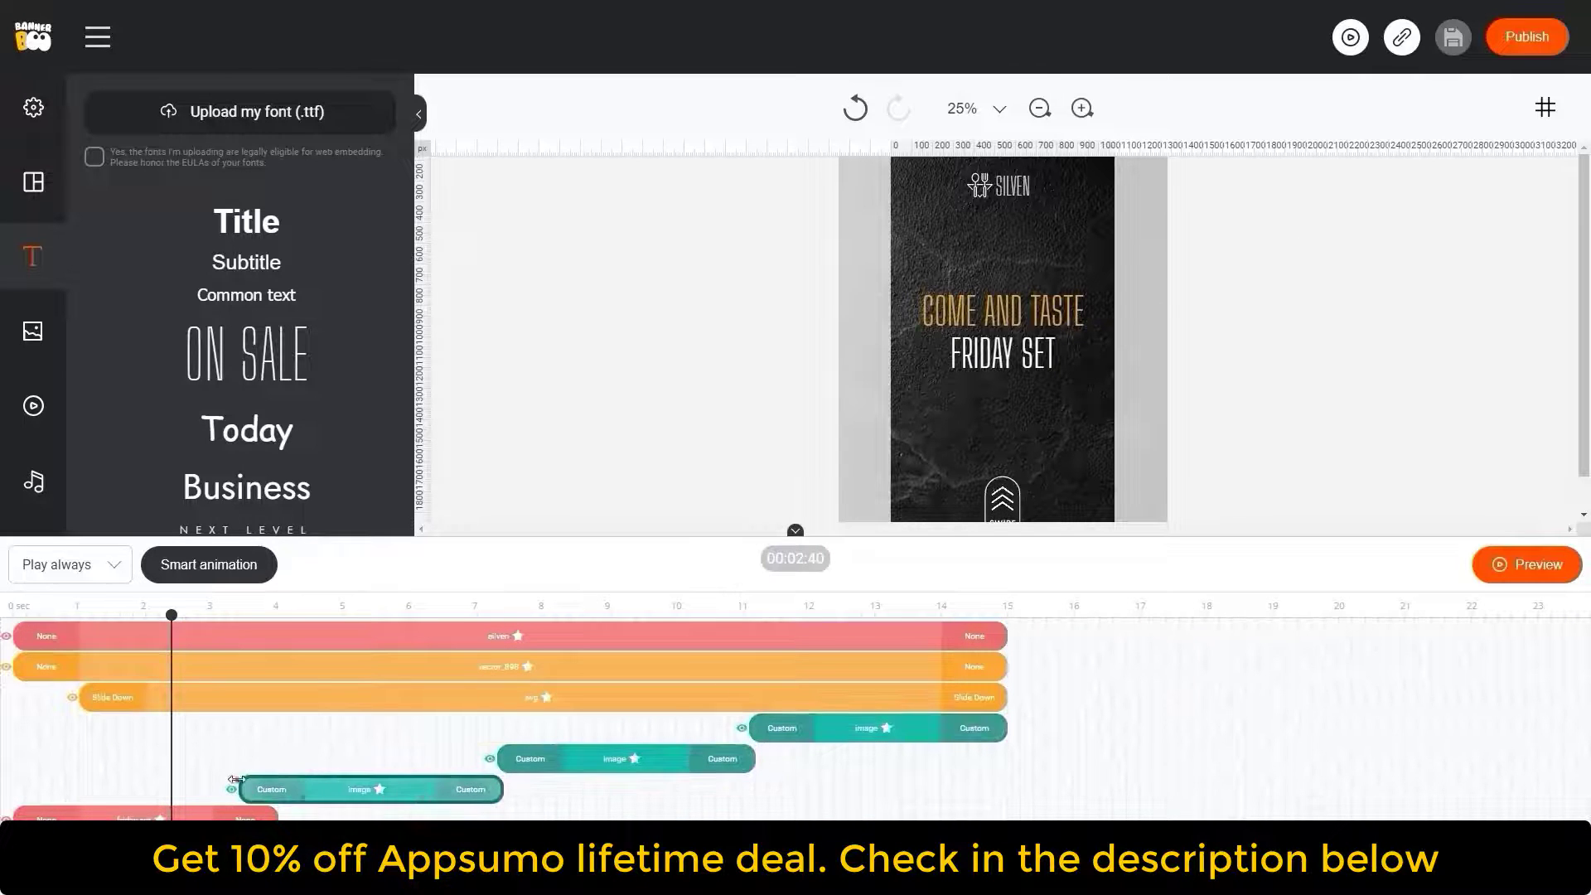
Set the playhead to 2 s and duplicate the COME AND TASTE headline
left_click(377, 606)
left_click_drag(576, 565, 576, 665)
left_click(142, 705)
left_click(1075, 341)
left_click(1152, 294)
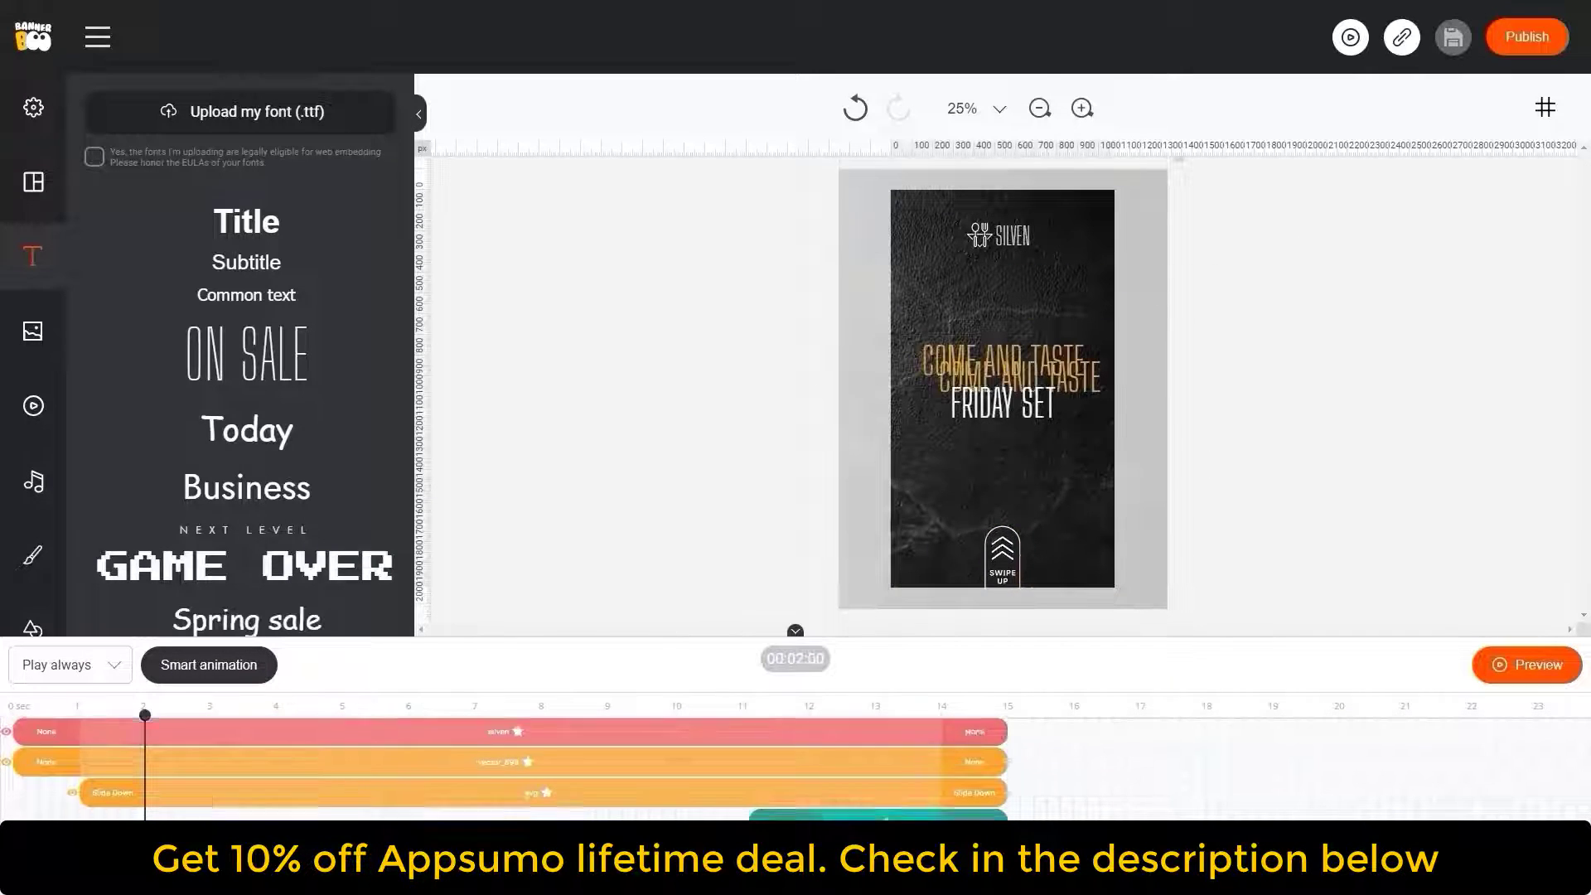
Start the copied headline's clip at about 3.7 s, move the text higher and change it to "$18.99 only"
scroll(550, 729, "down", 2)
left_click_drag(180, 772, 426, 773)
left_click(390, 705)
left_click_drag(1055, 359, 1003, 298)
type("only")
Change the font weight of the $18.99 ONLY text
left_click(1128, 249)
left_click(1003, 327)
left_click(920, 420)
left_click(895, 604)
left_click(1048, 654)
Change the line above the price to "whole set for" and reduce its font size
double_click(1005, 275)
type("whole set for")
left_click(919, 370)
left_click(820, 495)
left_click(920, 405)
type("24")
left_click(1083, 349)
left_click(1003, 547)
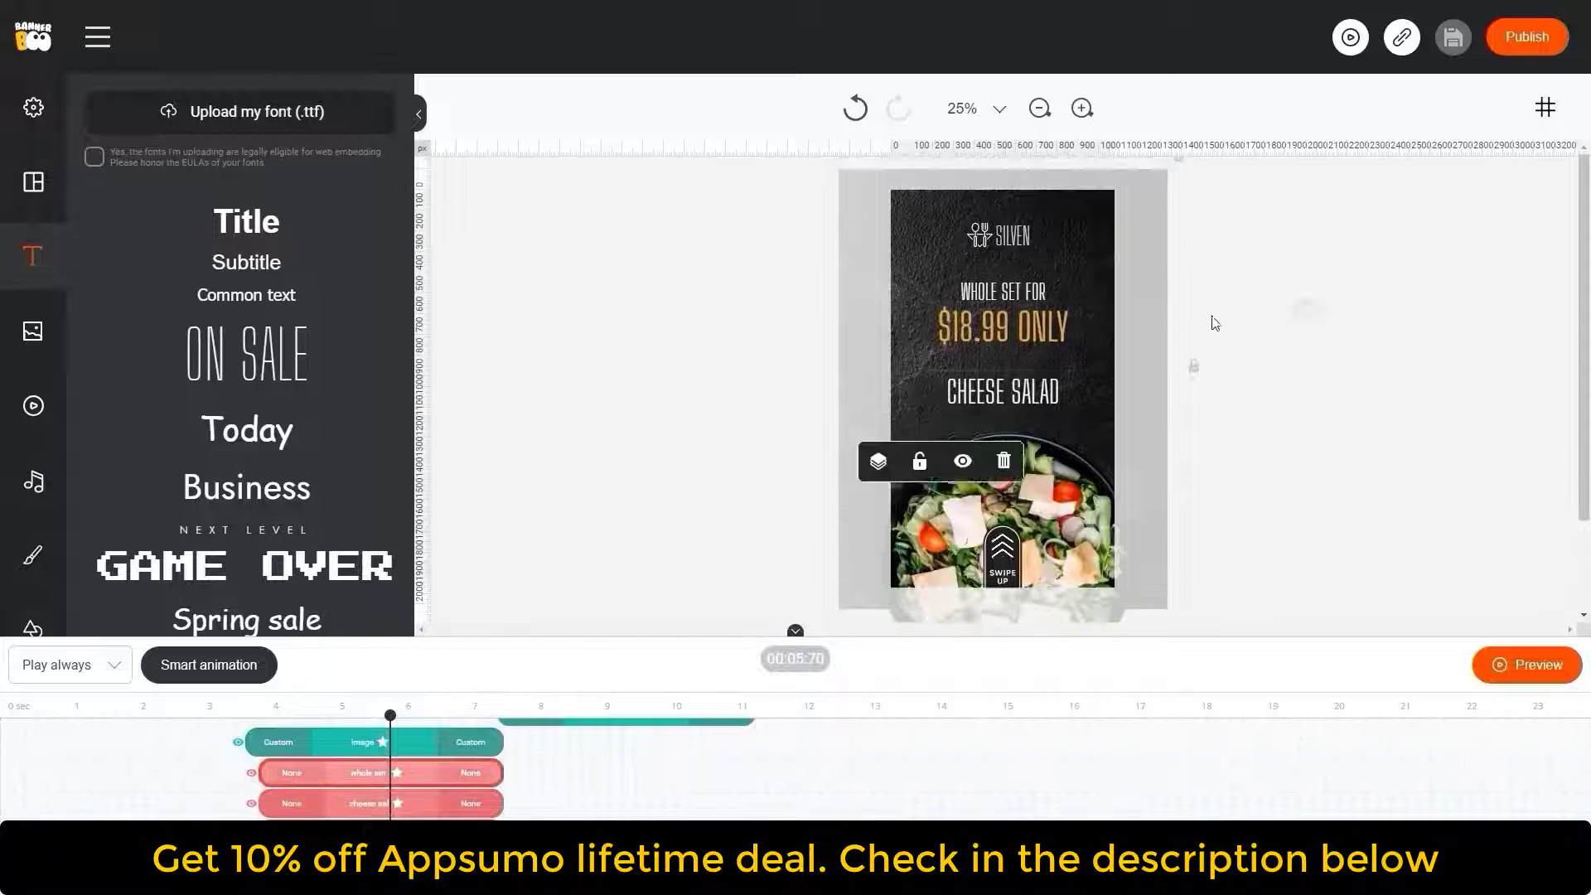
Change the dish caption over the waffle image to "+ BERRY WAFFERS" and preview the banner
left_click(1016, 390)
double_click(1016, 390)
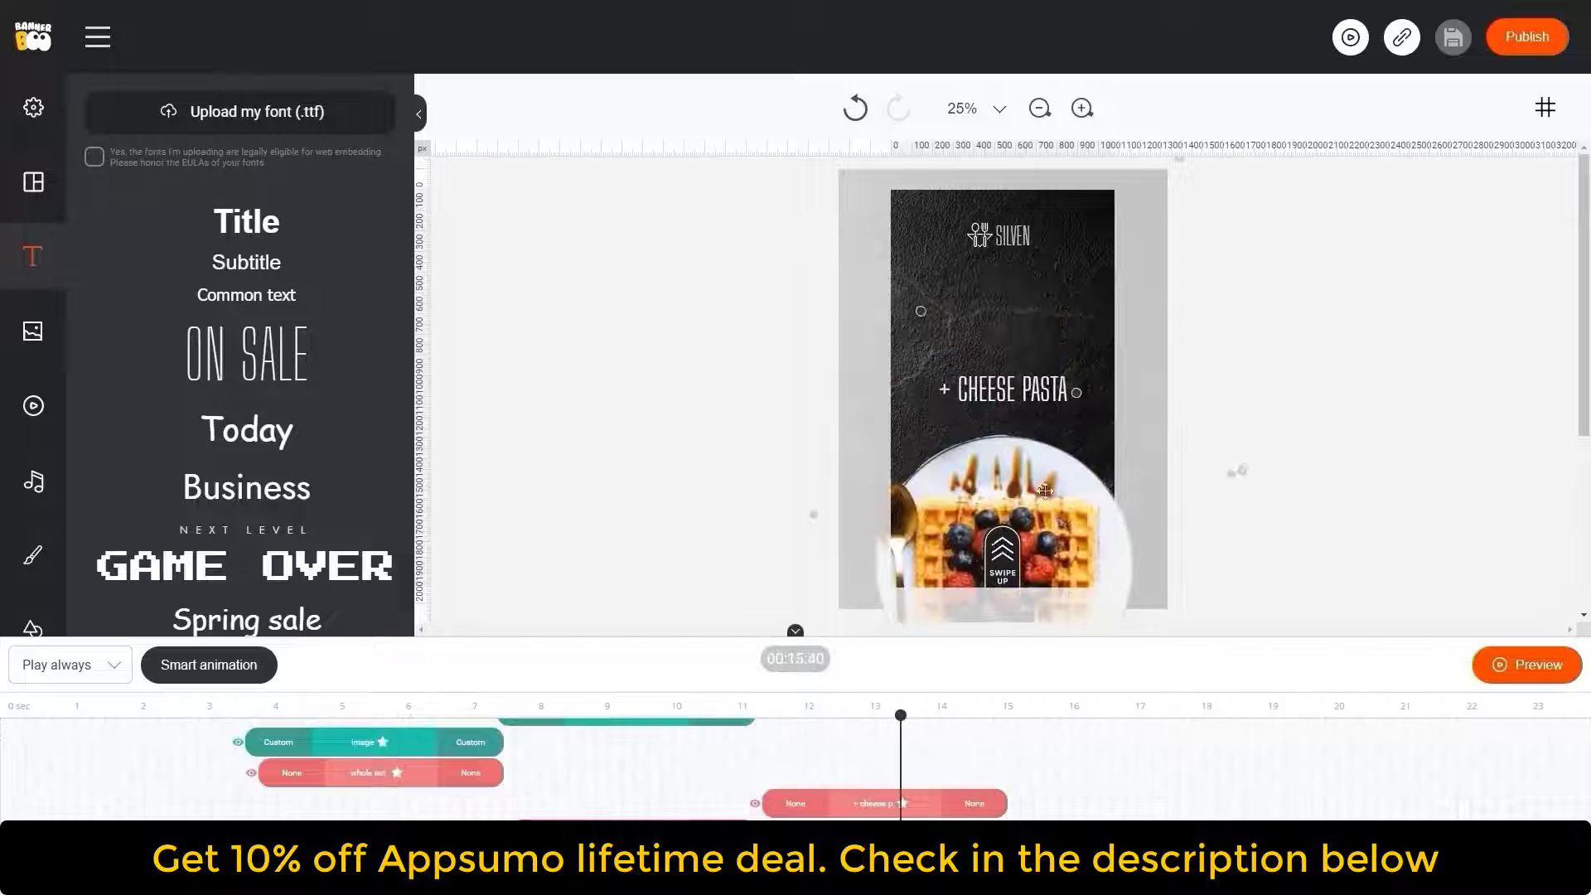
double_click(1072, 396)
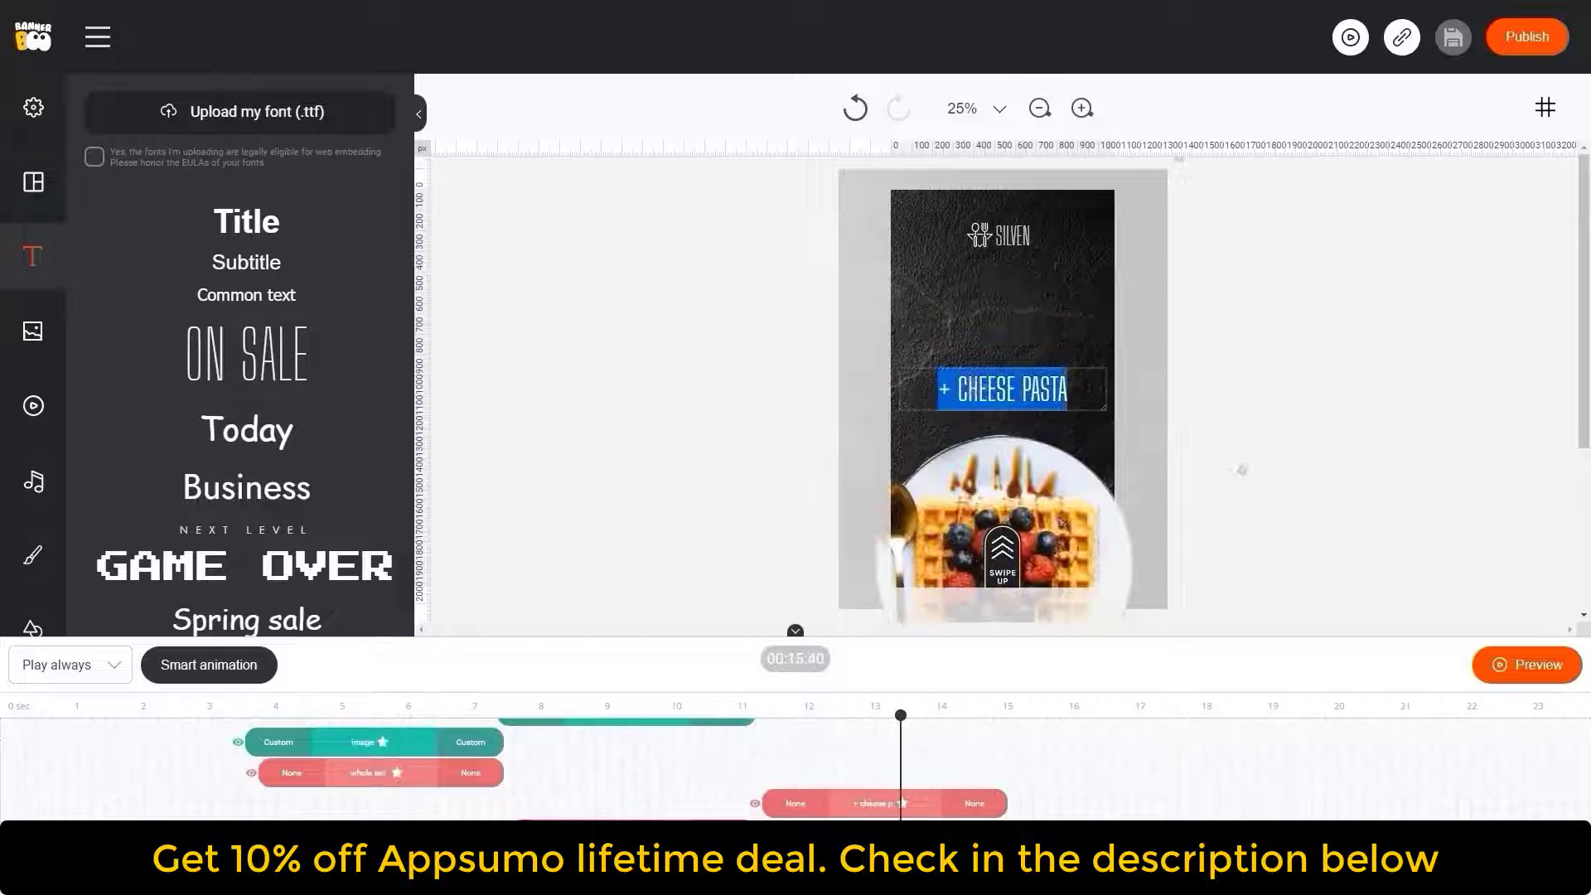
type("+ BERRY WAFFERS")
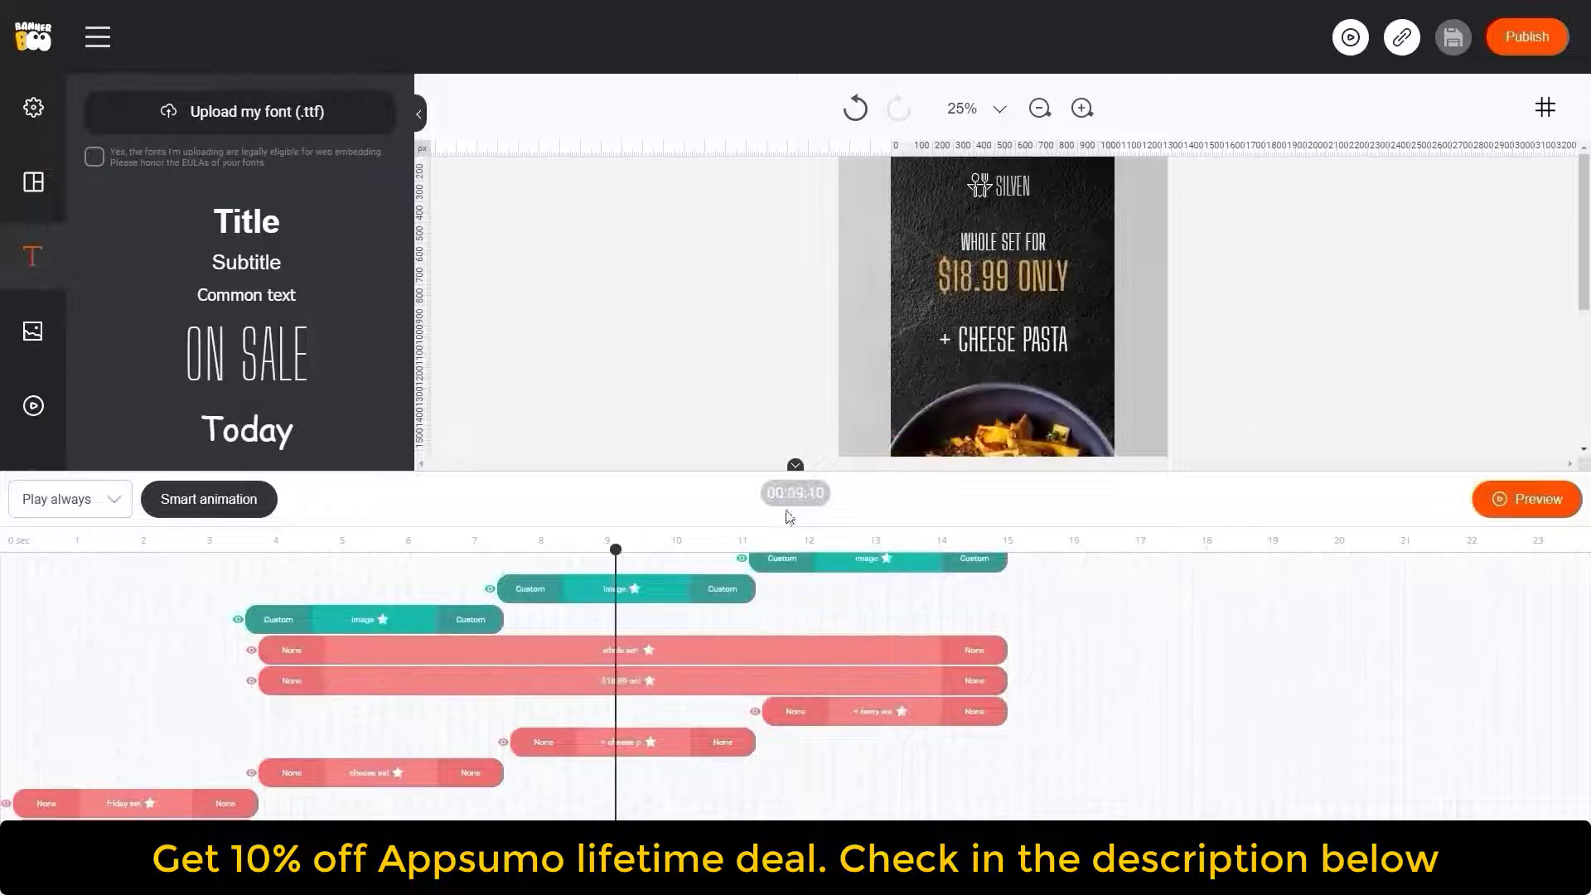
left_click(1527, 498)
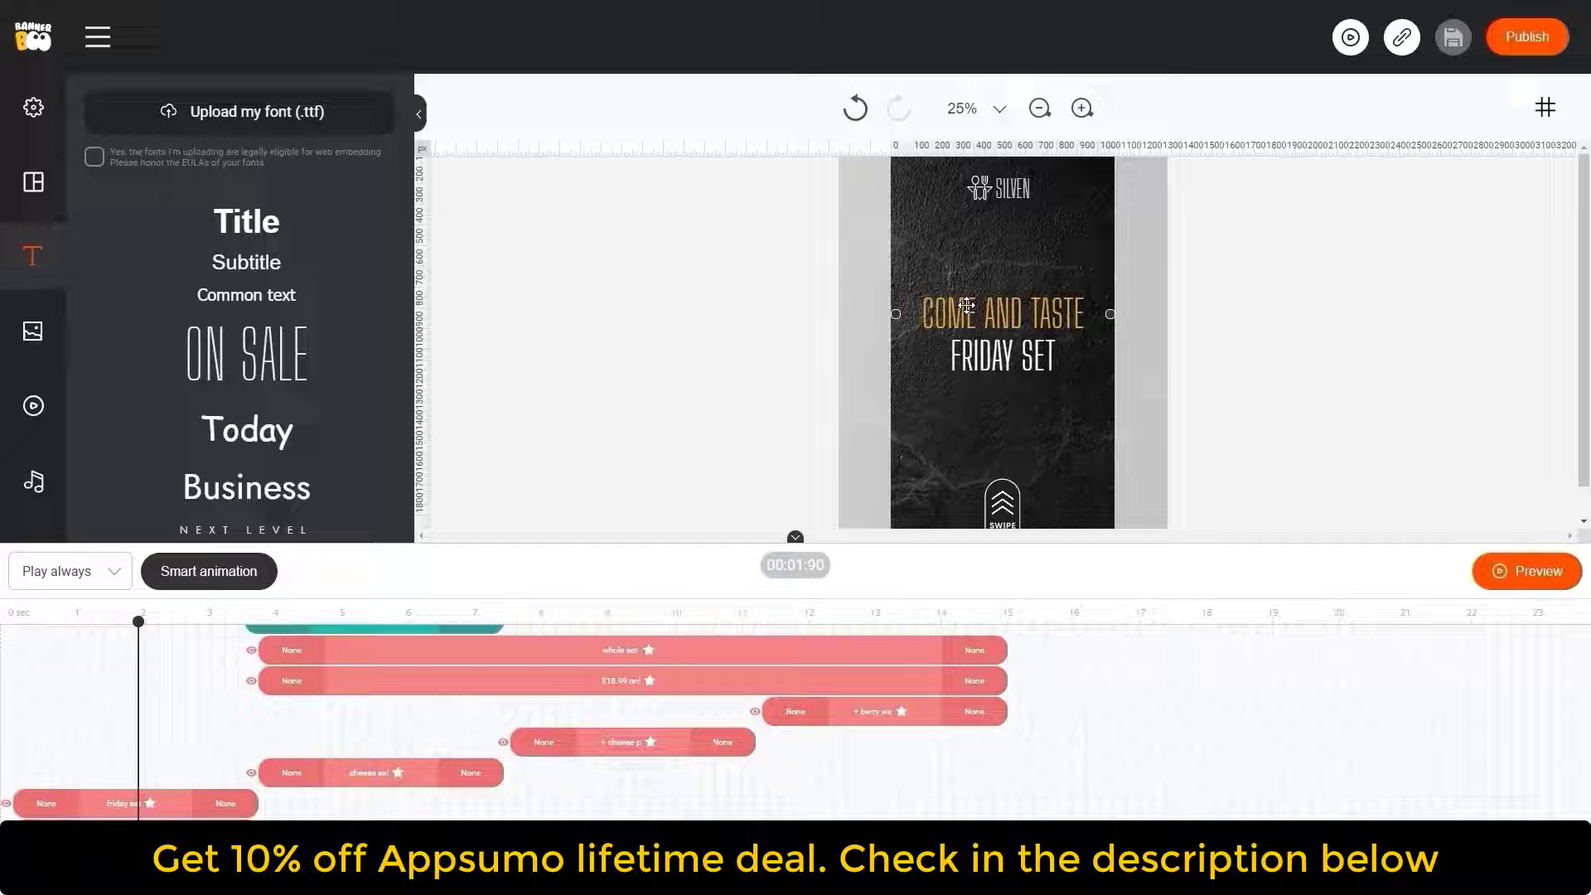
Try the Slide Right and Slide Left entrance animations on the FRIDAY SET clip
left_click(966, 306)
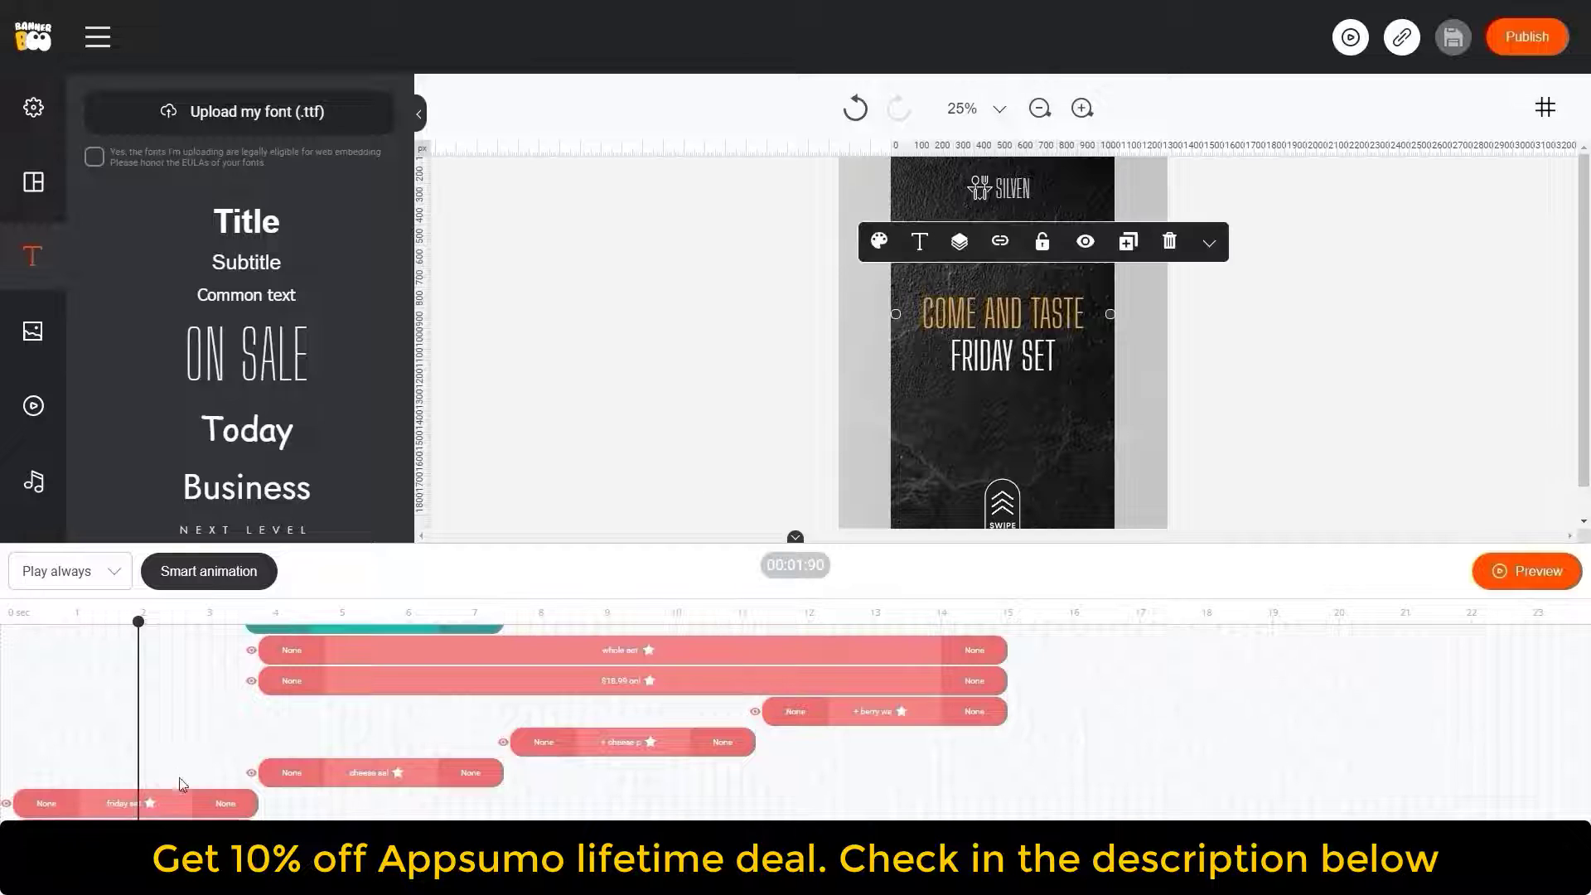
left_click(49, 803)
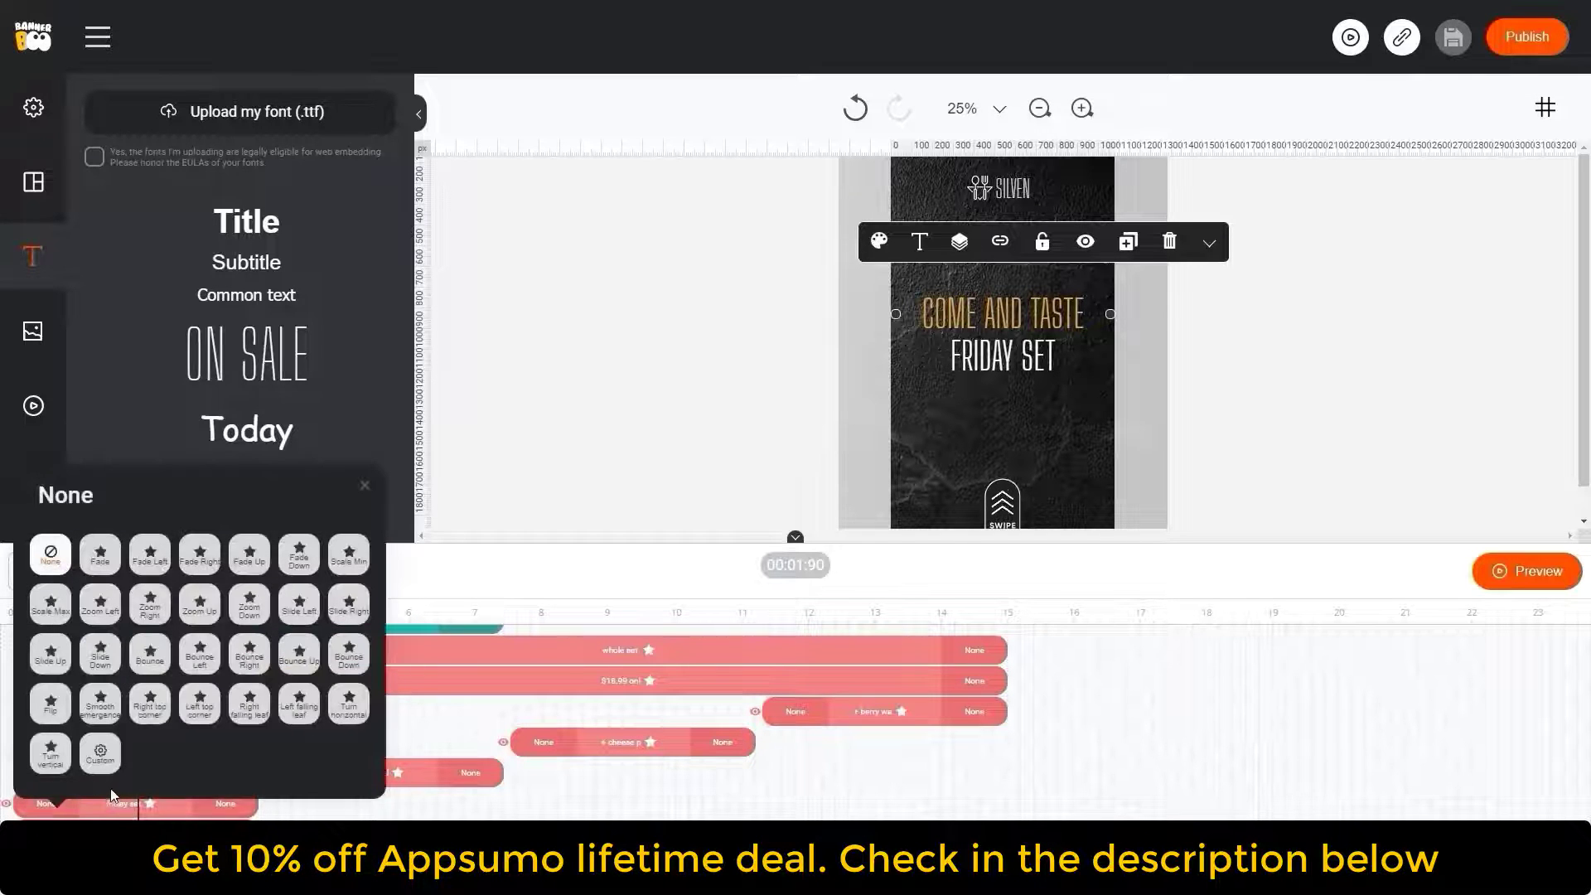
left_click(349, 604)
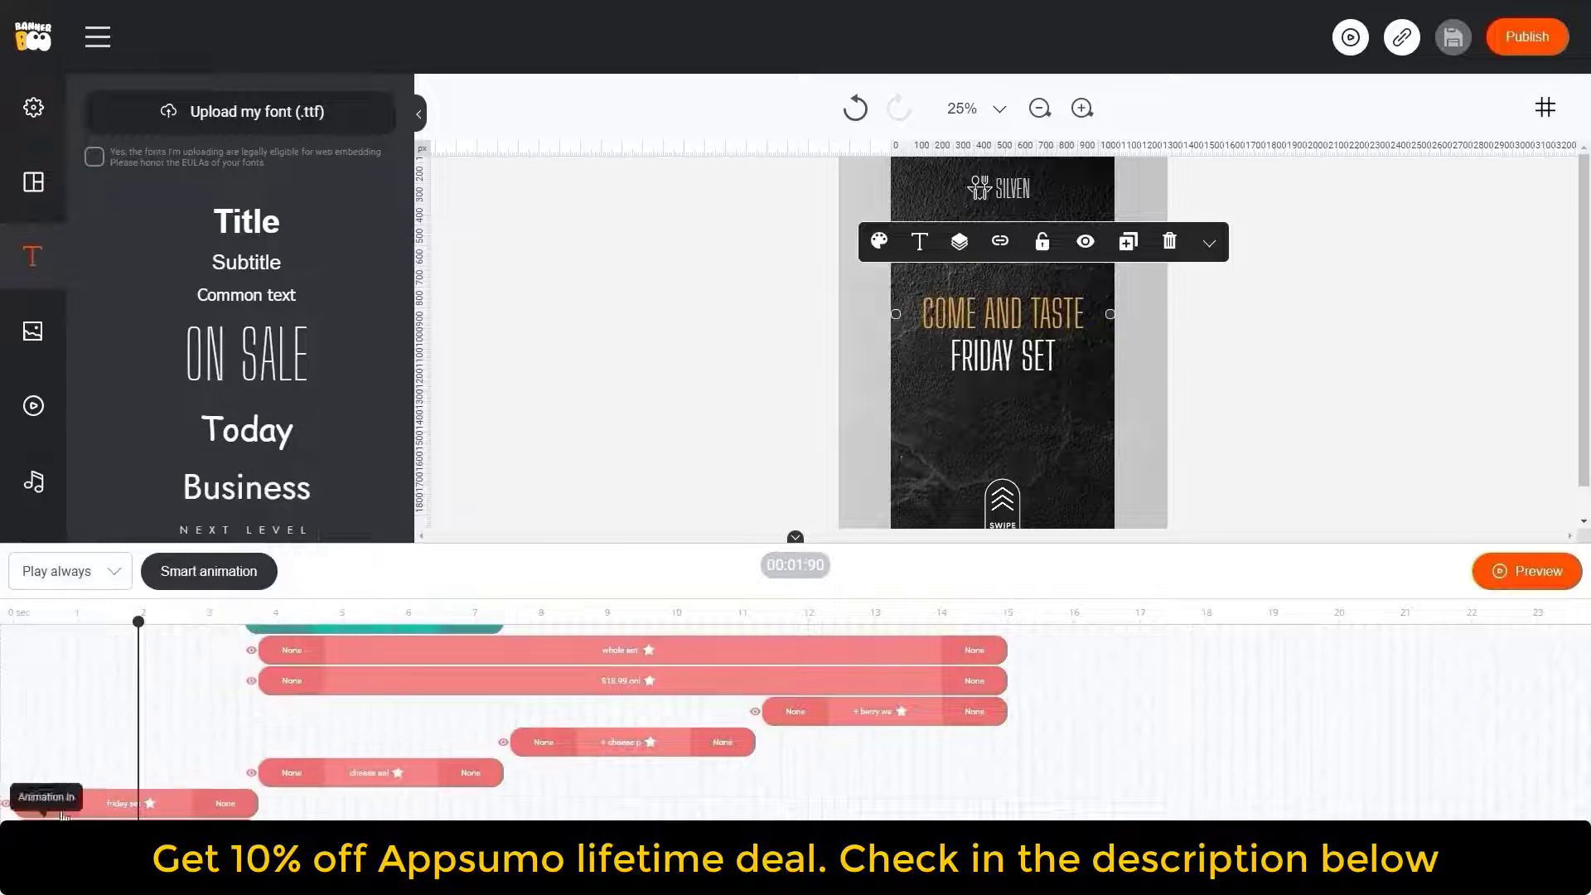
left_click(47, 803)
left_click(300, 604)
left_click(51, 800)
left_click(1311, 465)
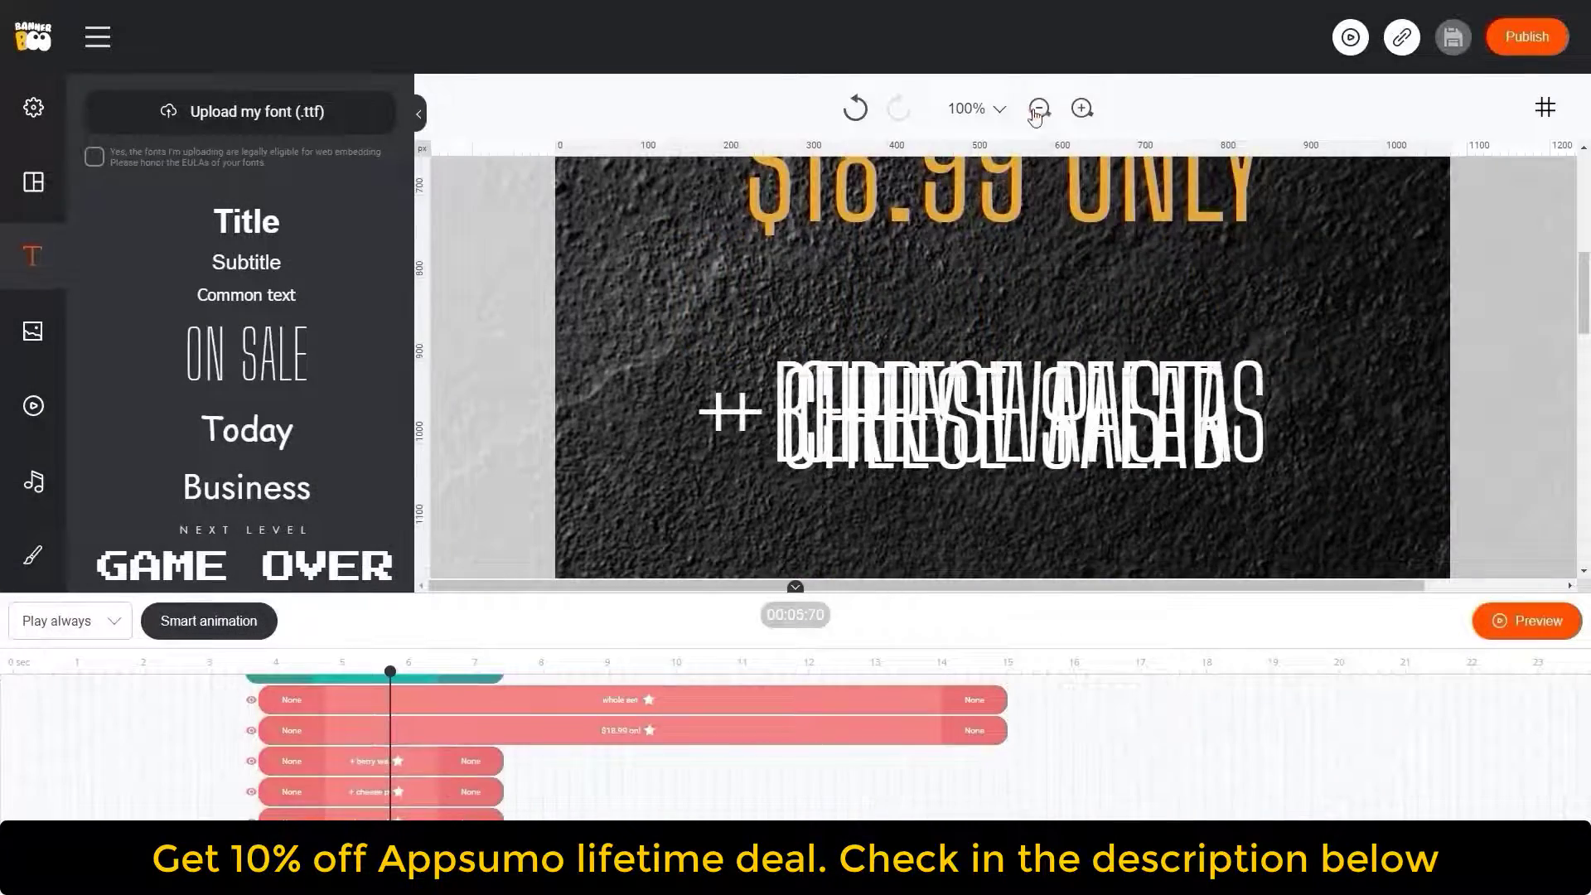
Open the entrance animation settings of the pasta image clip
left_click(1040, 108)
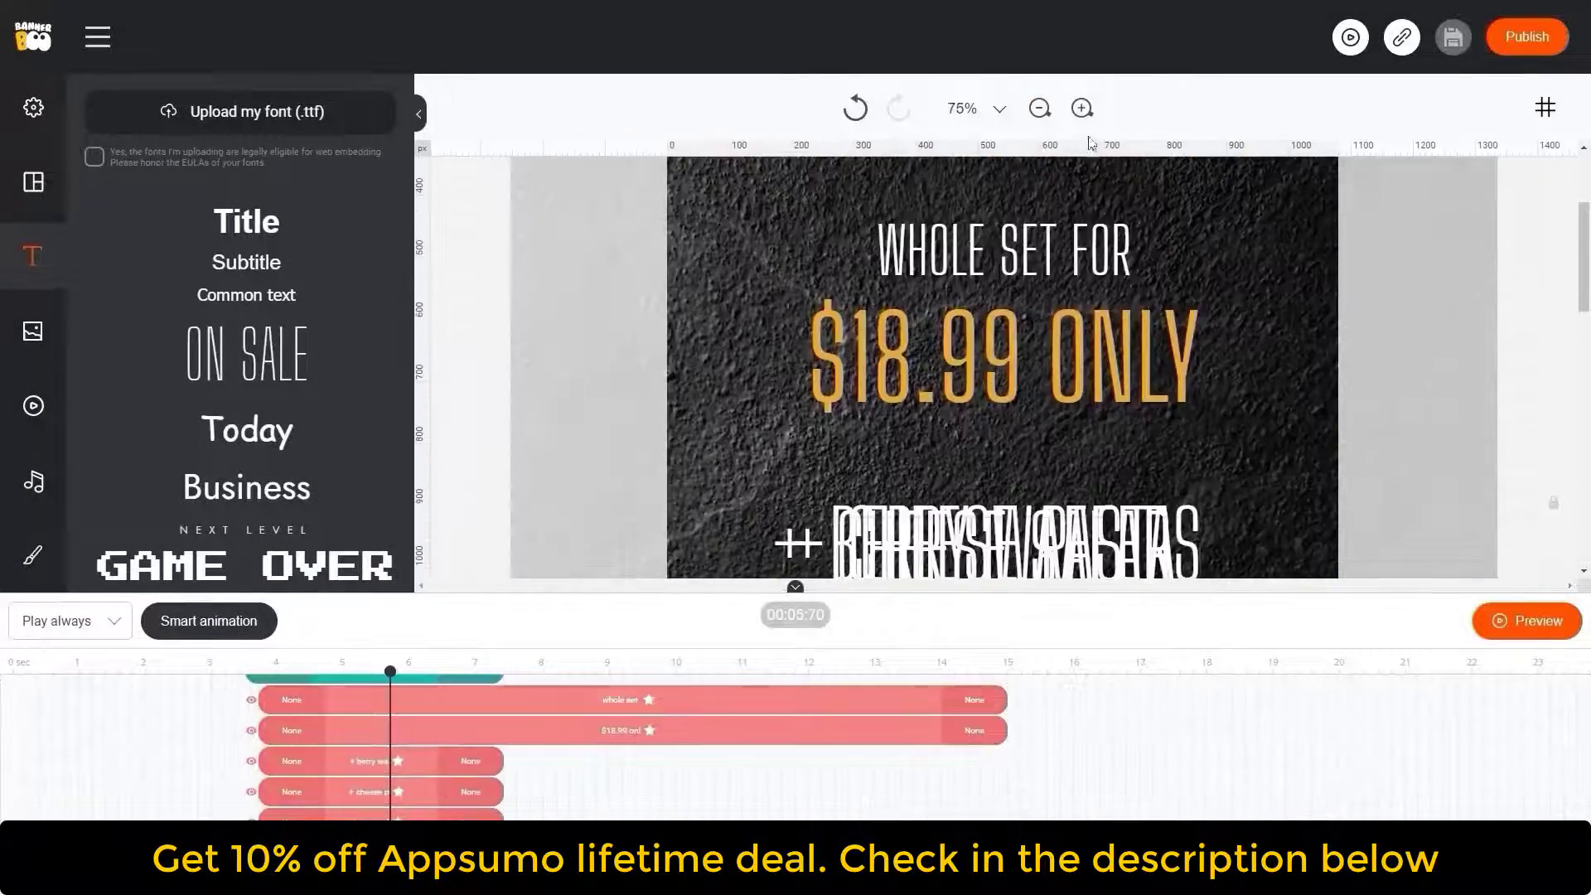
left_click(1040, 107)
left_click(1040, 108)
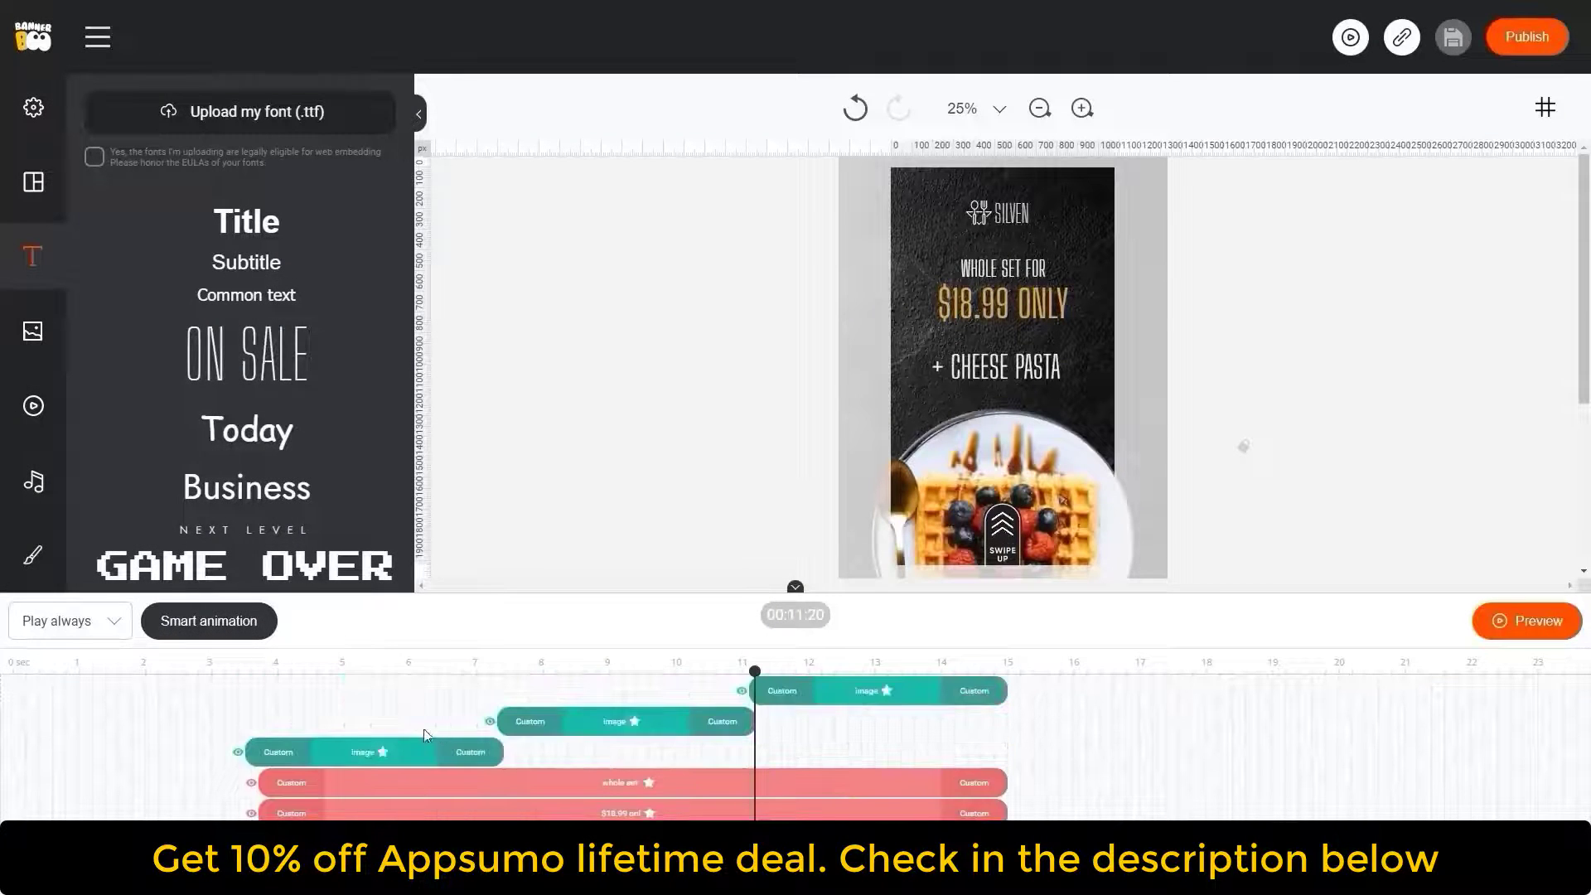
left_click(531, 721)
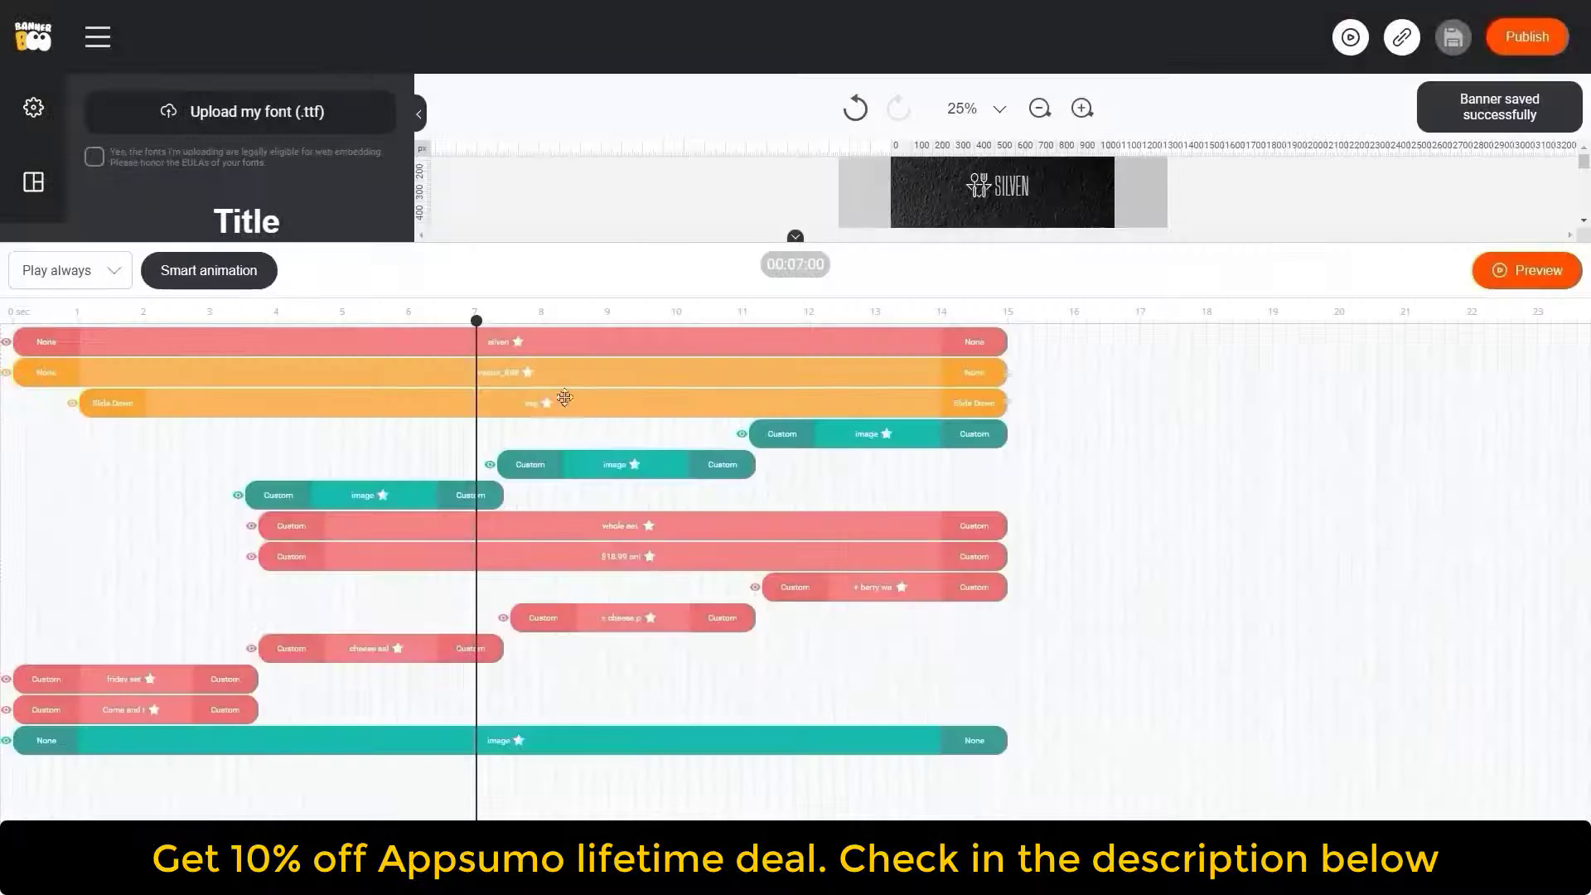
Extend the starts of the WHOLE SET FOR and $18.99 ONLY clips back to the salad image's start at about 3.5 s
left_click_drag(698, 304, 698, 369)
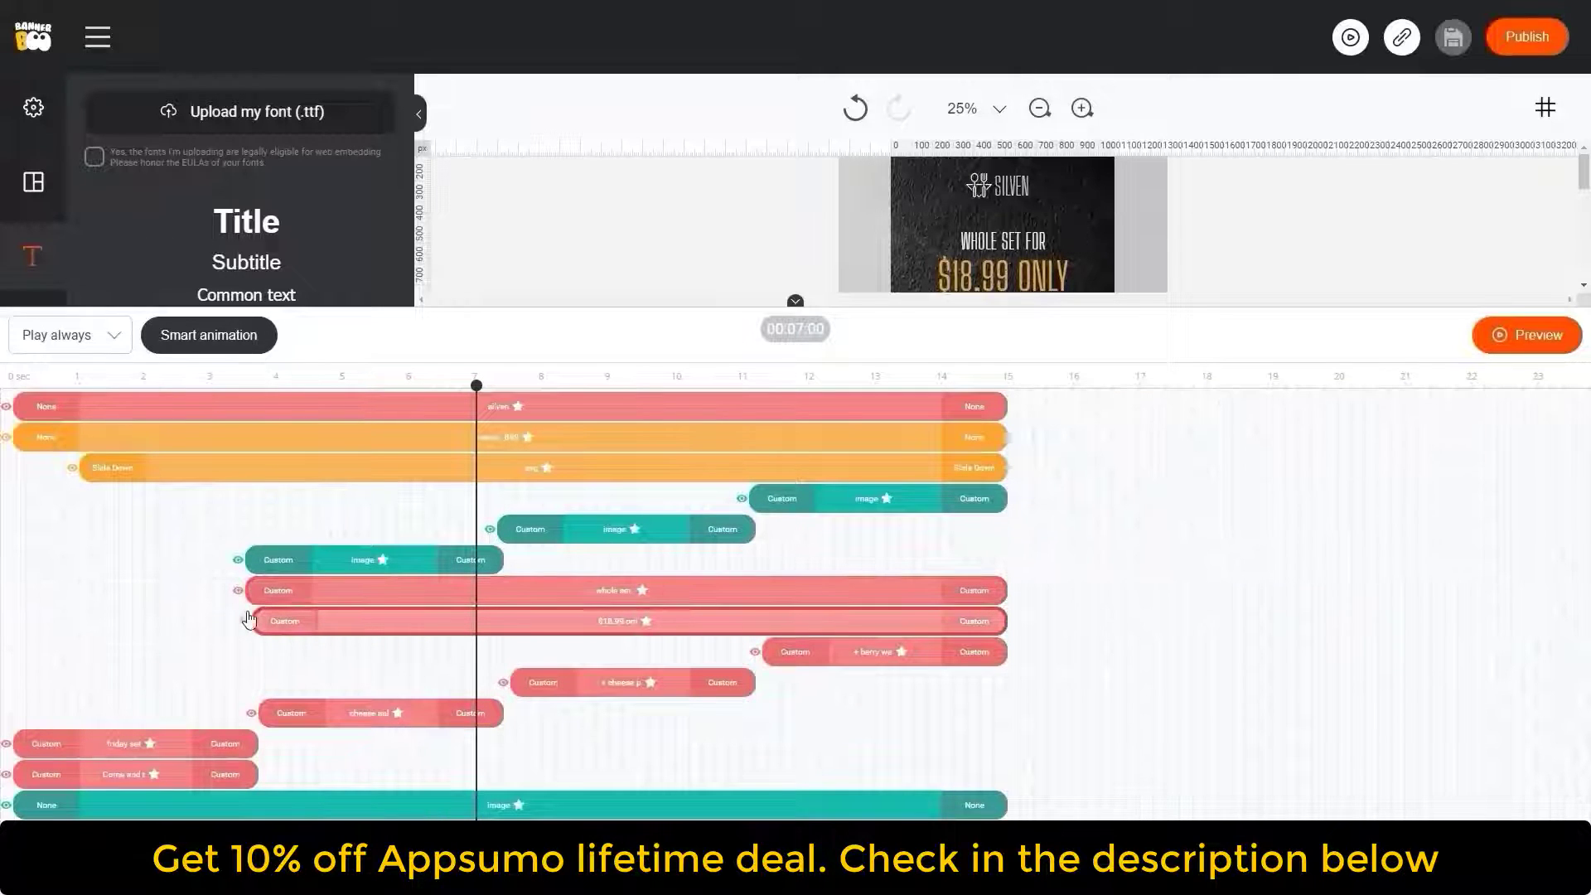
left_click(248, 615)
left_click_drag(714, 304, 643, 759)
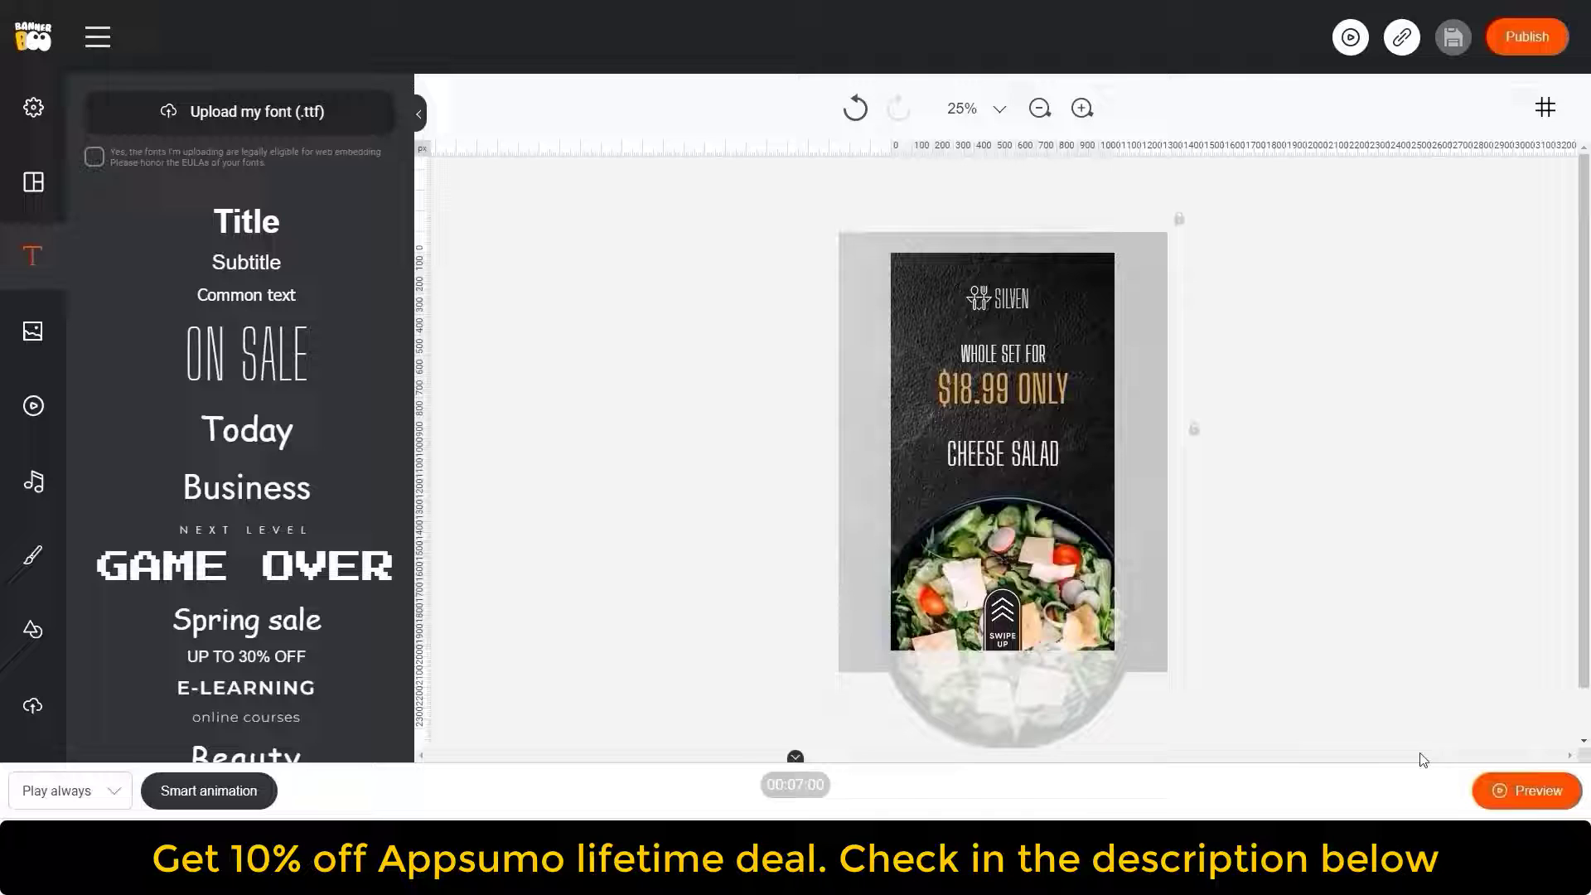
Preview the complete banner animation and open the audio library
left_click(1525, 791)
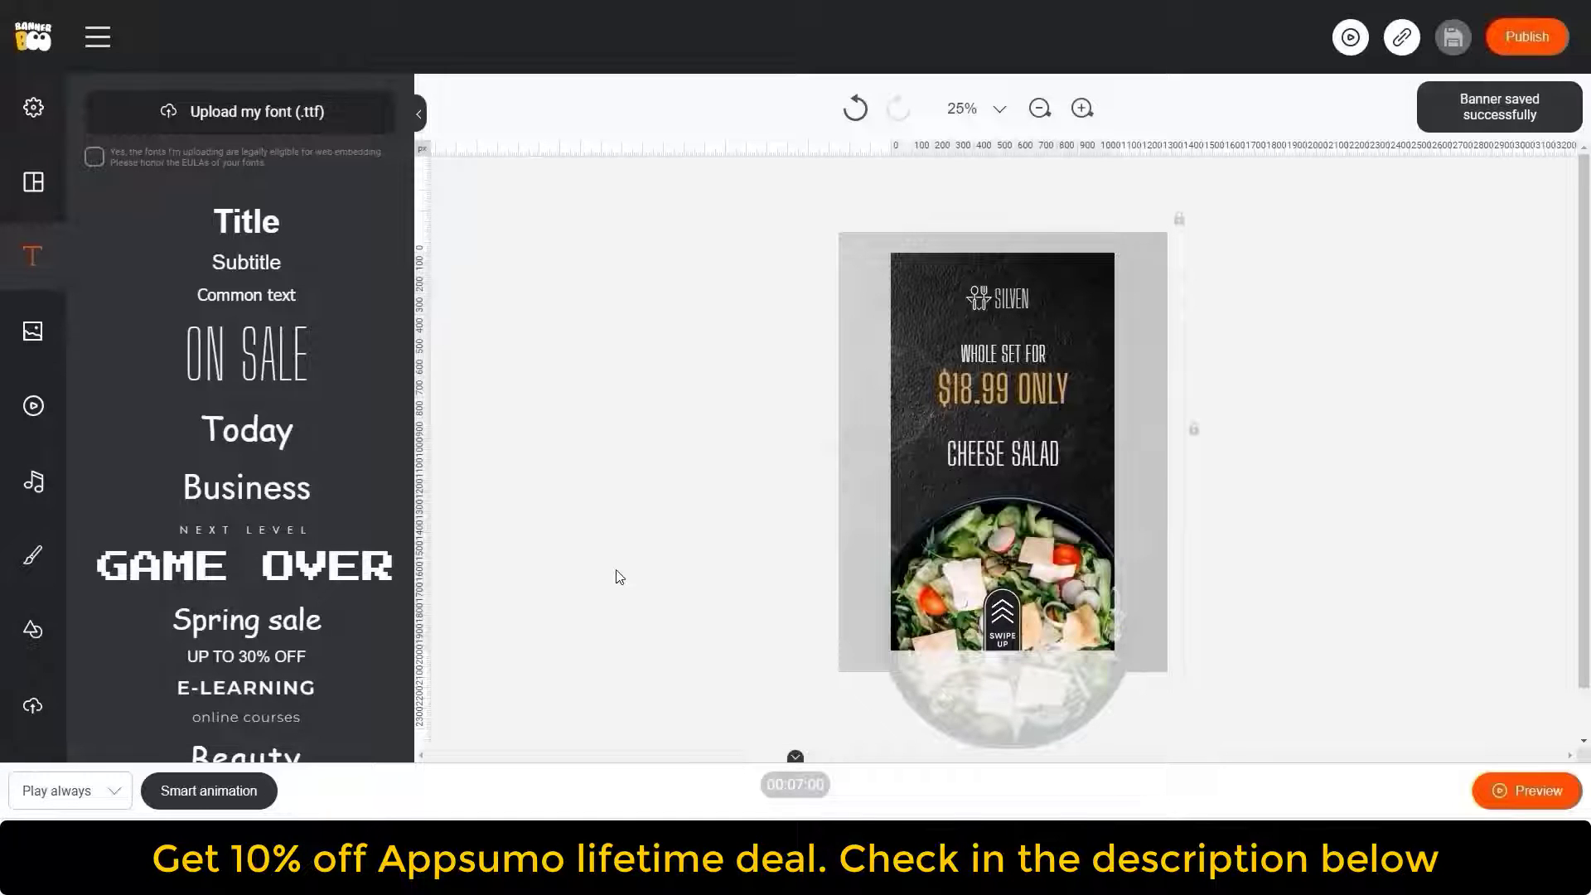
left_click(34, 480)
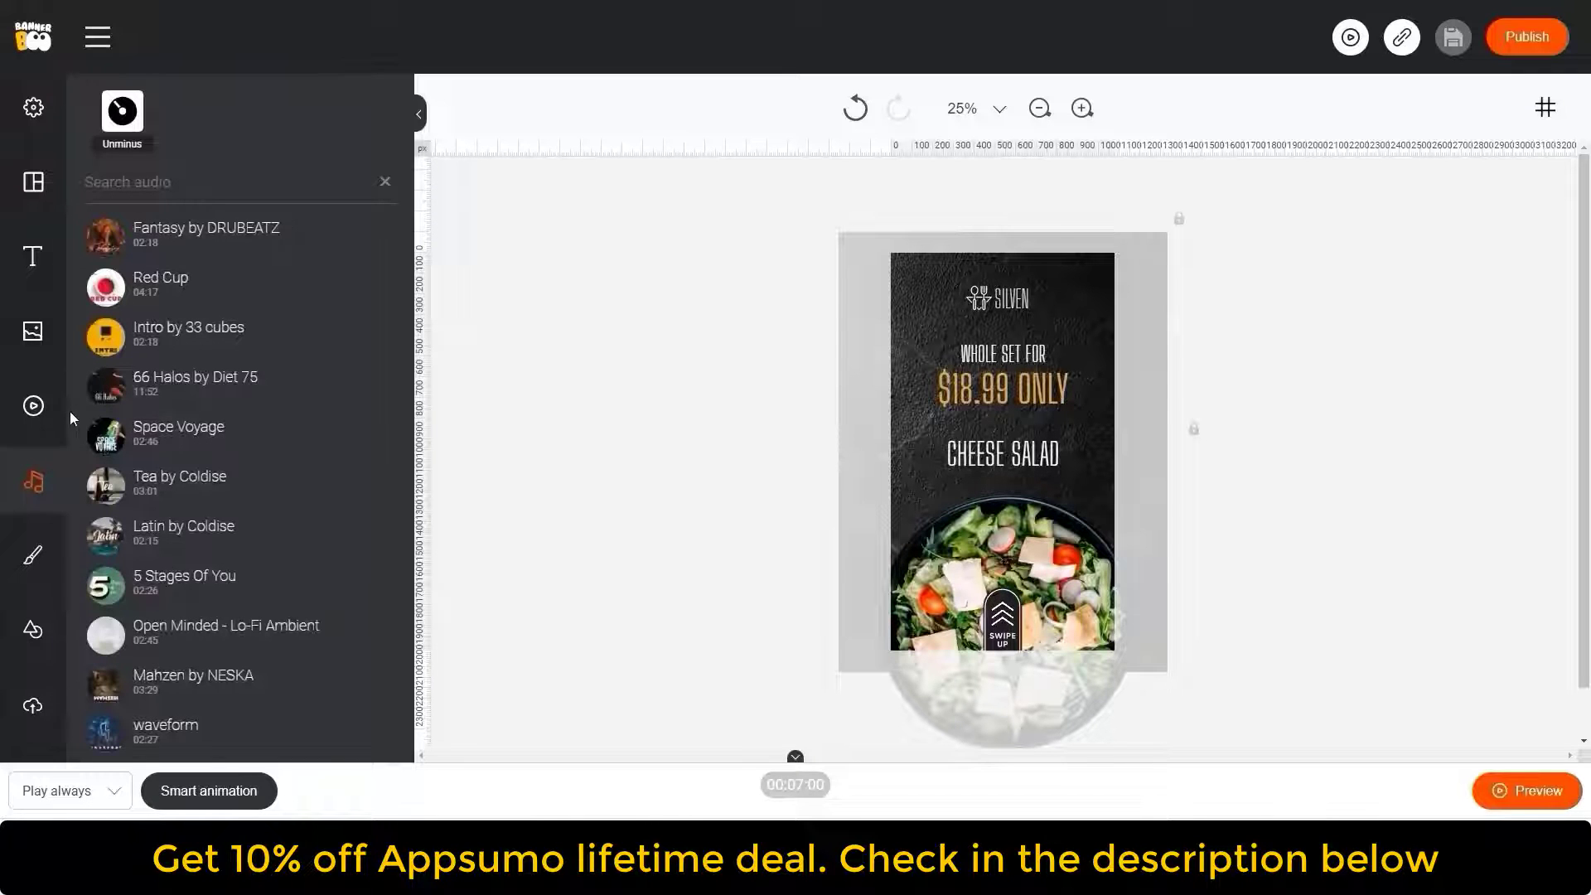
Add the Lit track from the Unminus audio library and stretch its clip across the full 15-second timeline
scroll(249, 419, "down", 9)
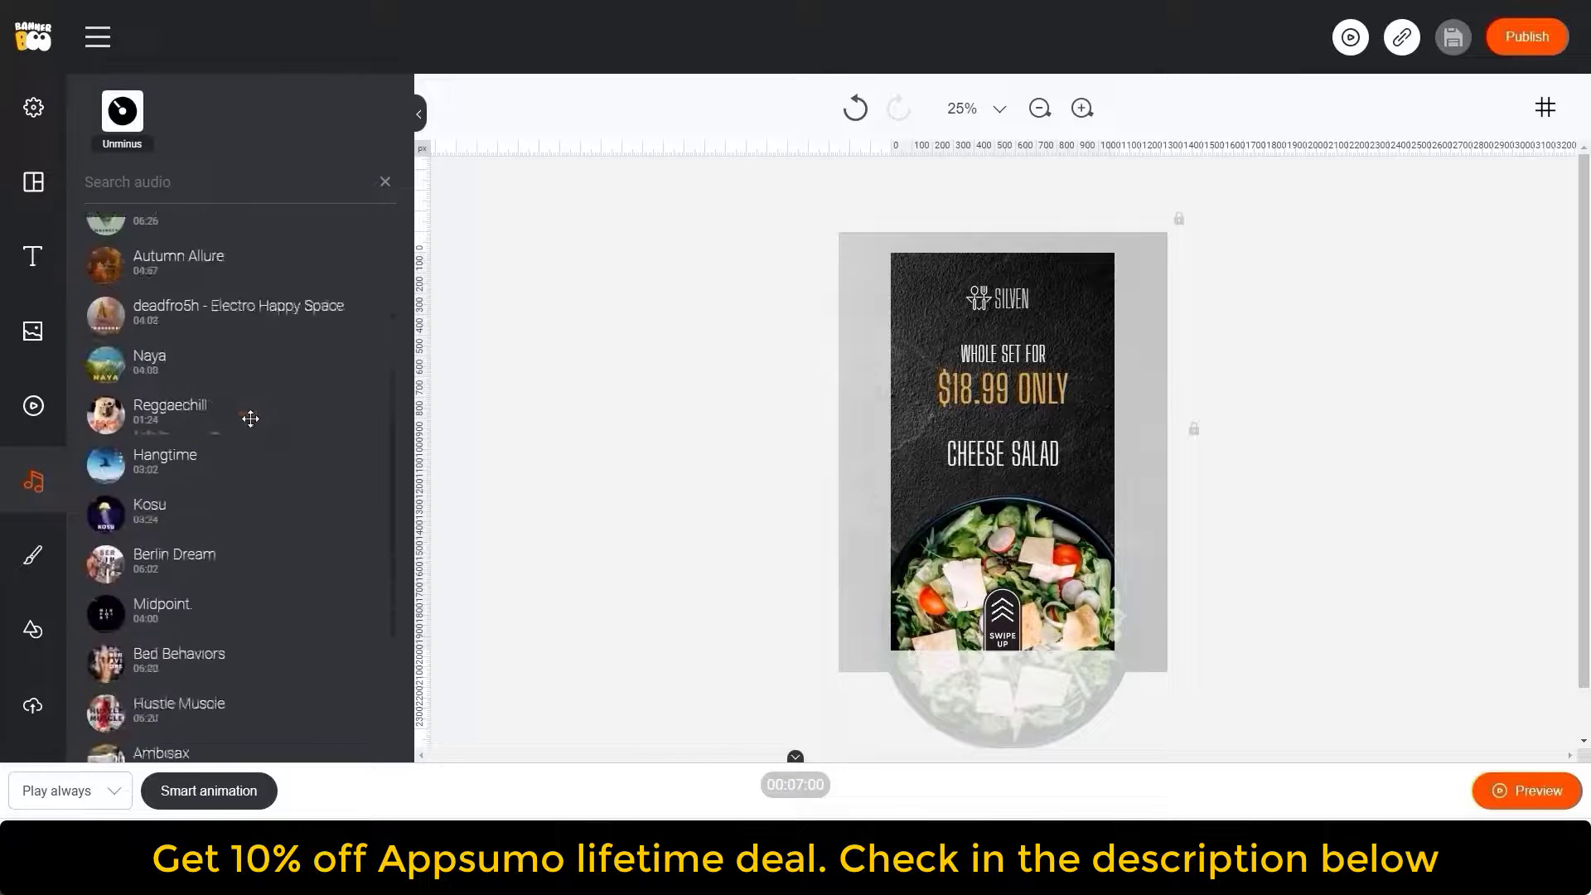
scroll(250, 418, "down", 6)
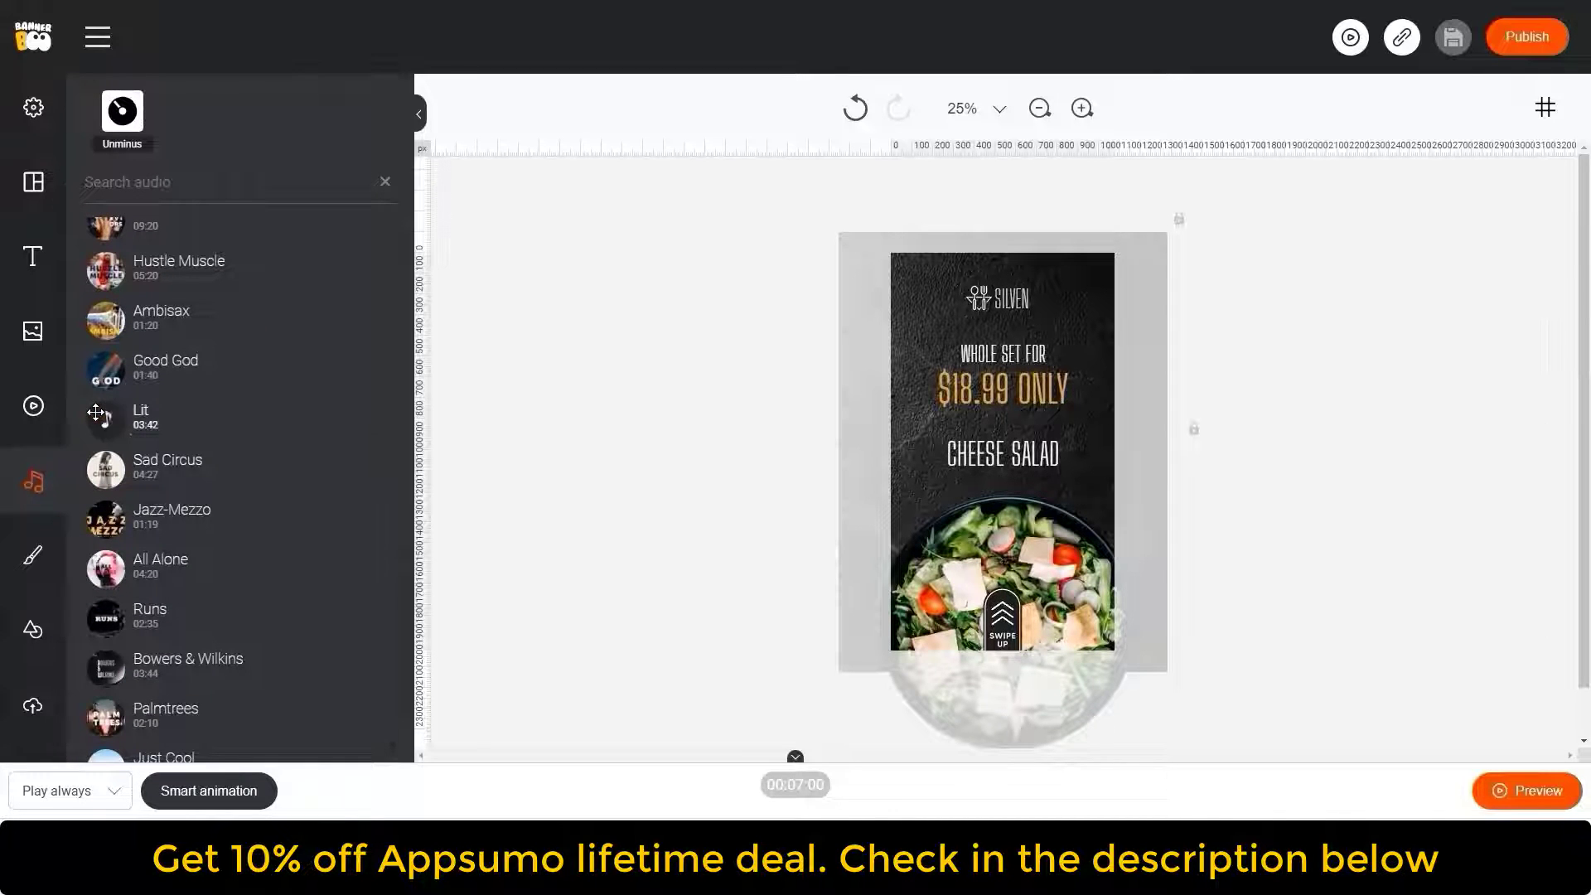
left_click(96, 413)
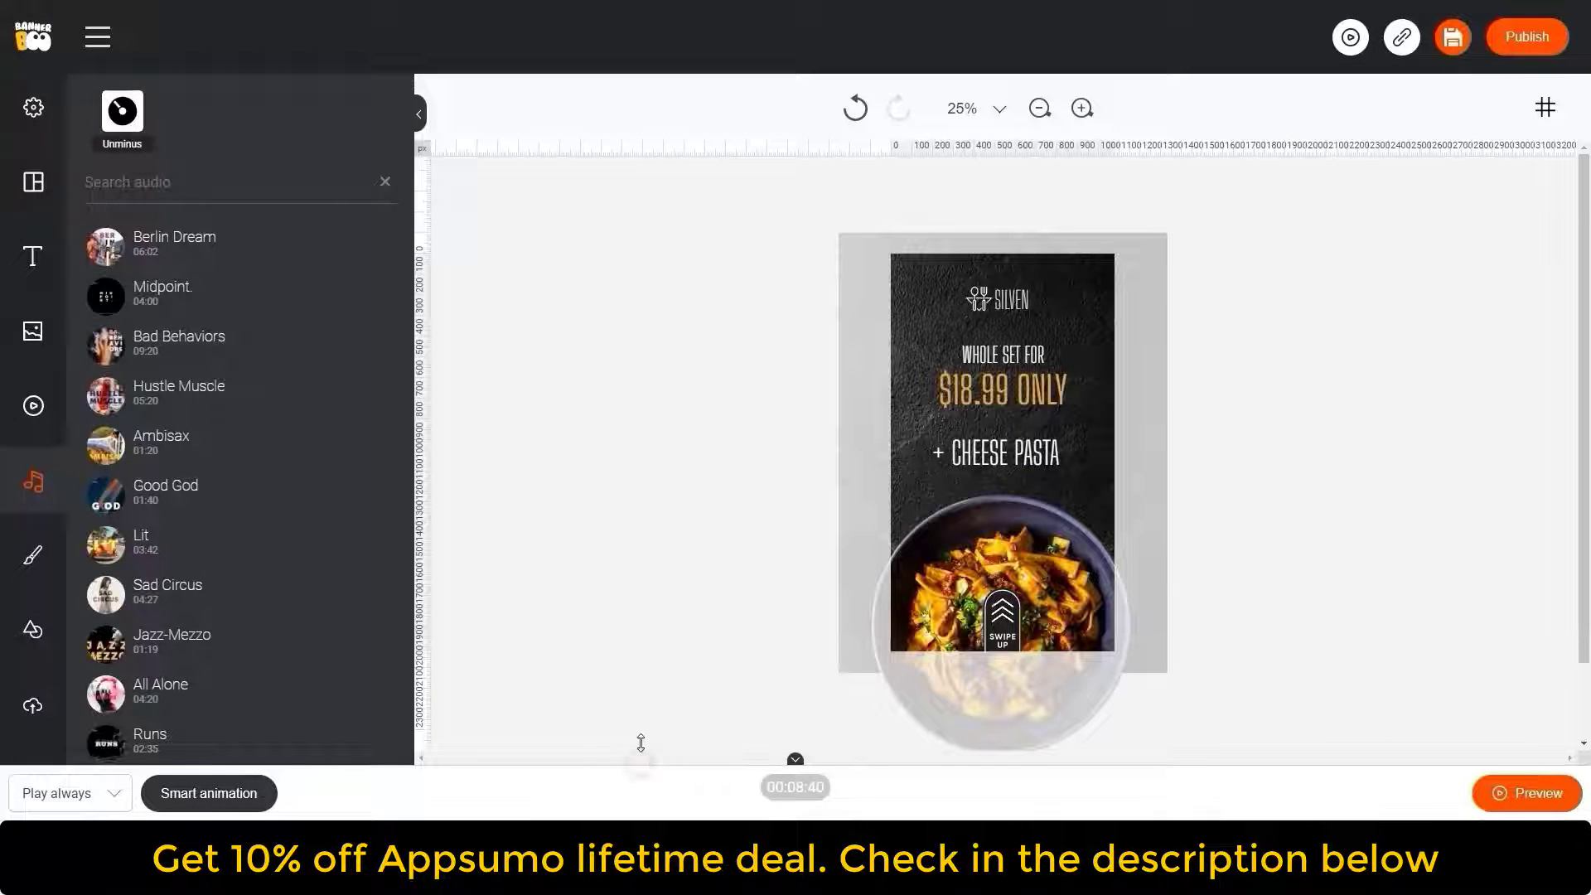
left_click_drag(641, 743, 644, 686)
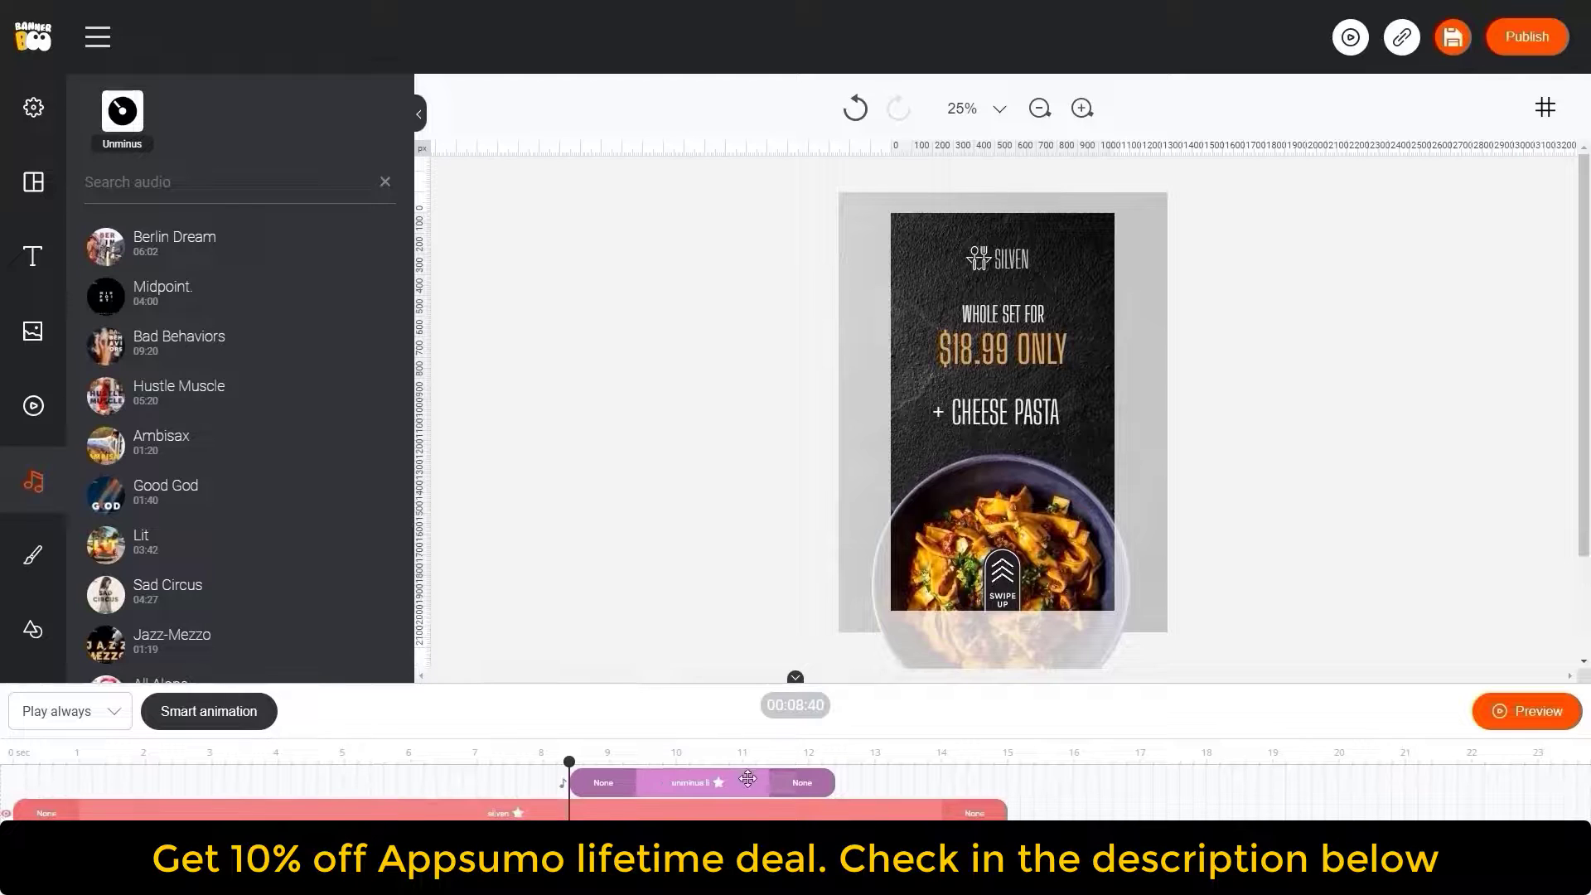
left_click_drag(748, 779, 1013, 776)
Apply the Fade effect to both the start and the end of the audio clip and shrink the timeline area
left_click(65, 789)
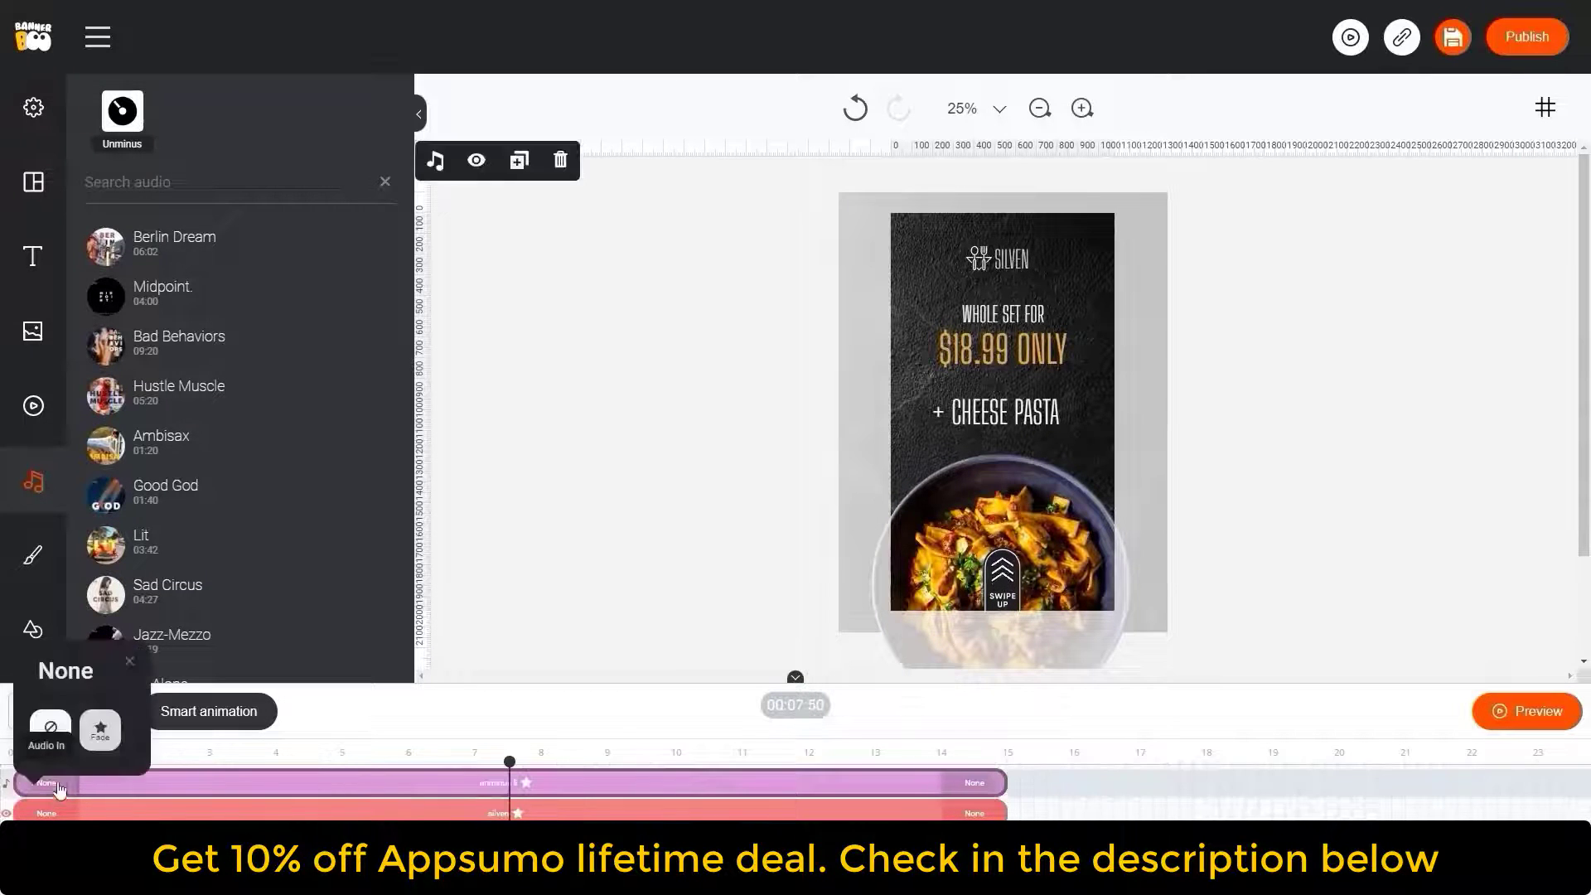
left_click(99, 731)
left_click(974, 776)
left_click(1033, 704)
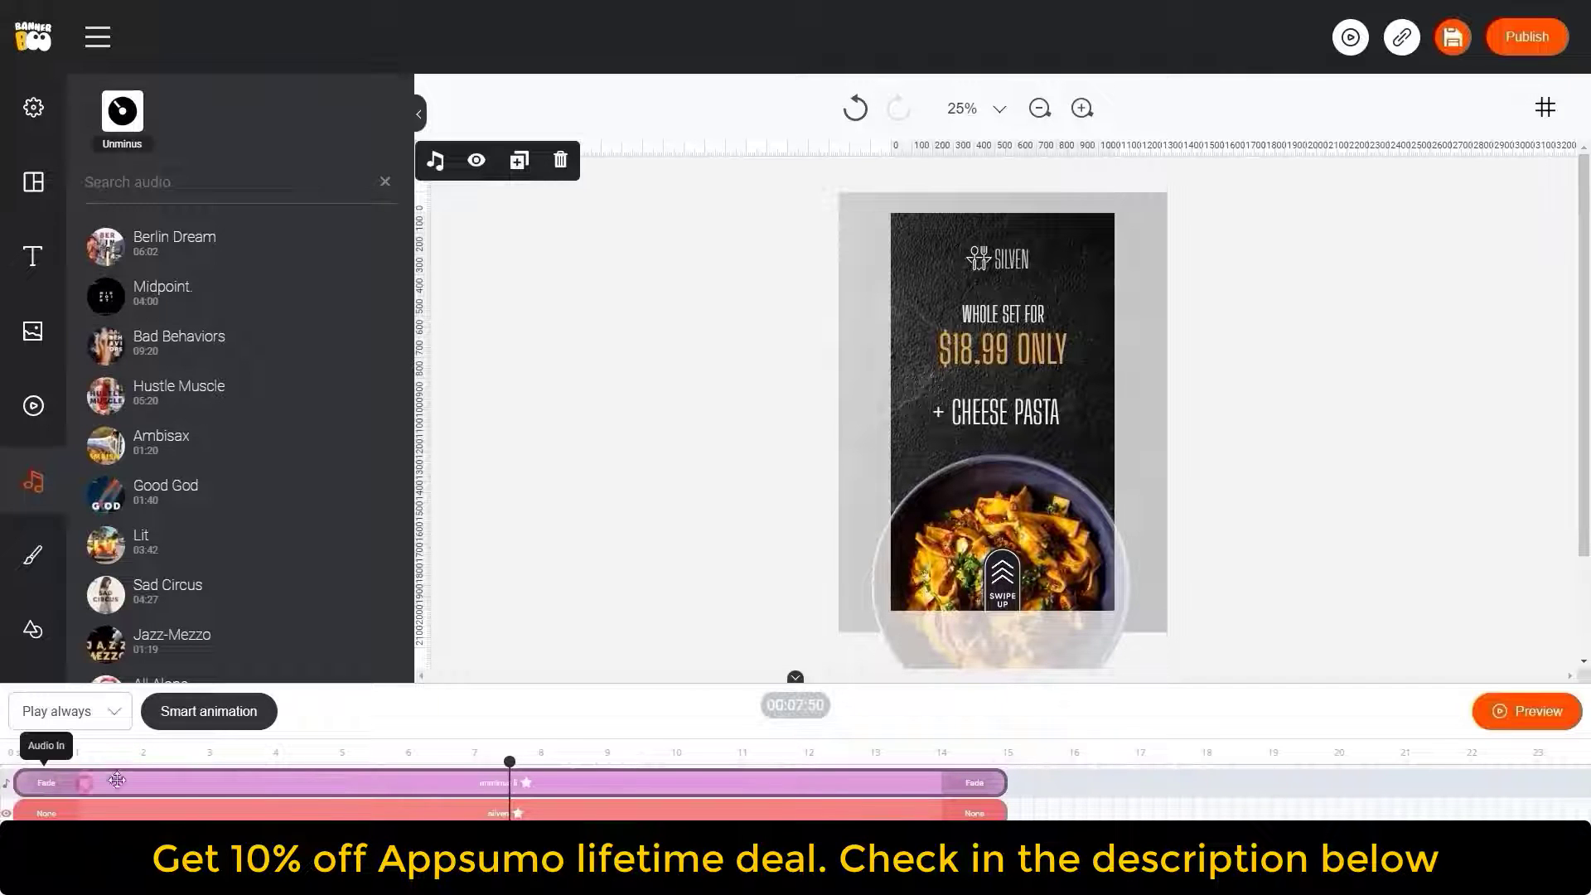
left_click_drag(643, 678, 654, 744)
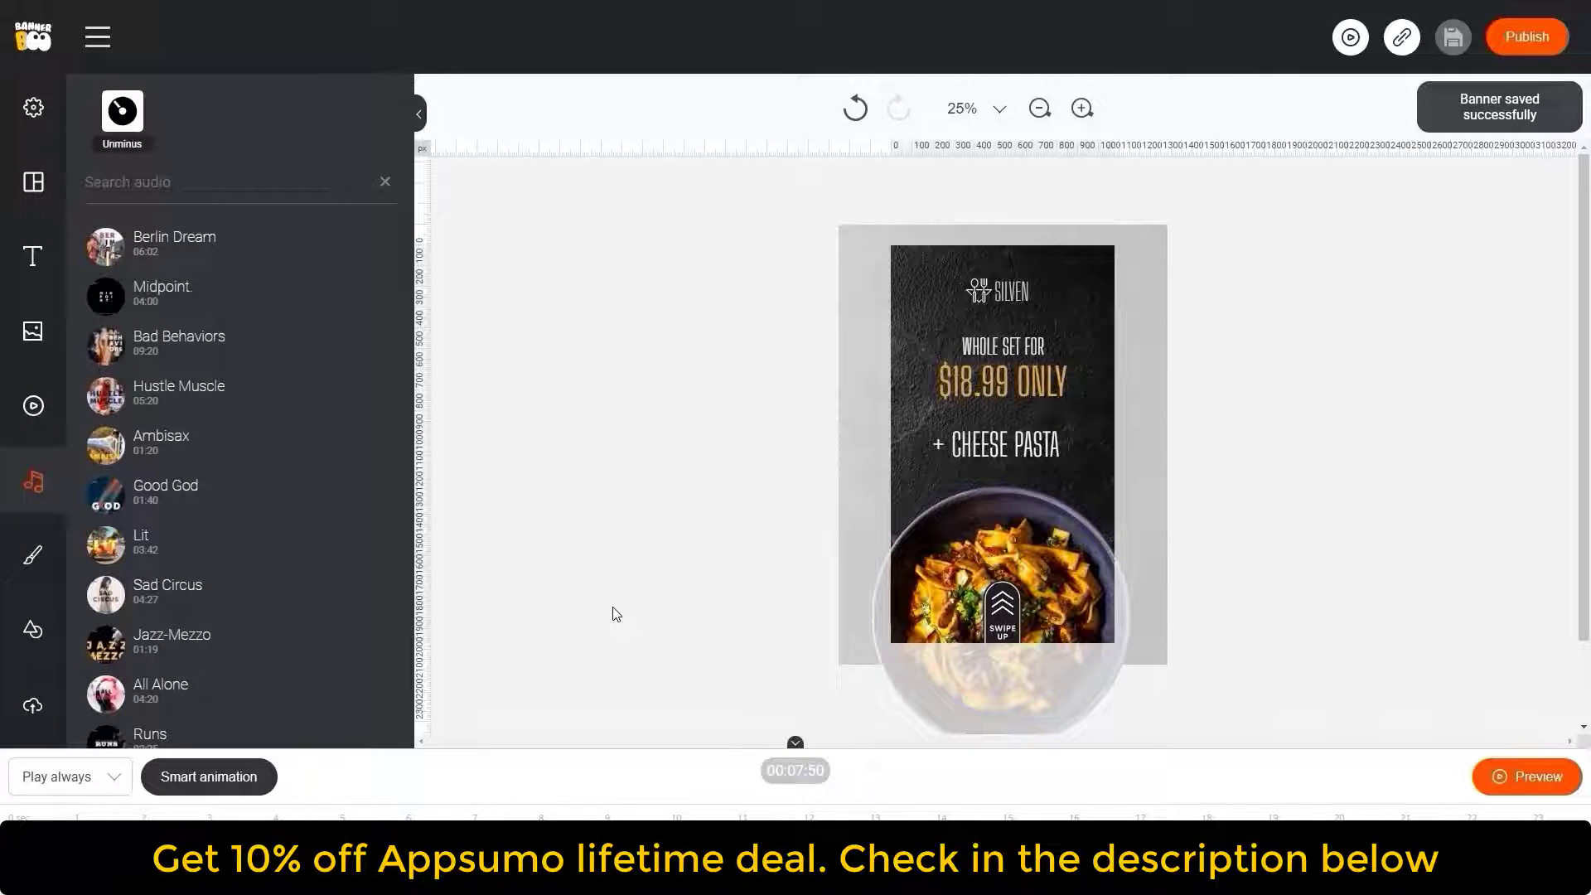
Preview the complete banner animation with its music
left_click(1515, 787)
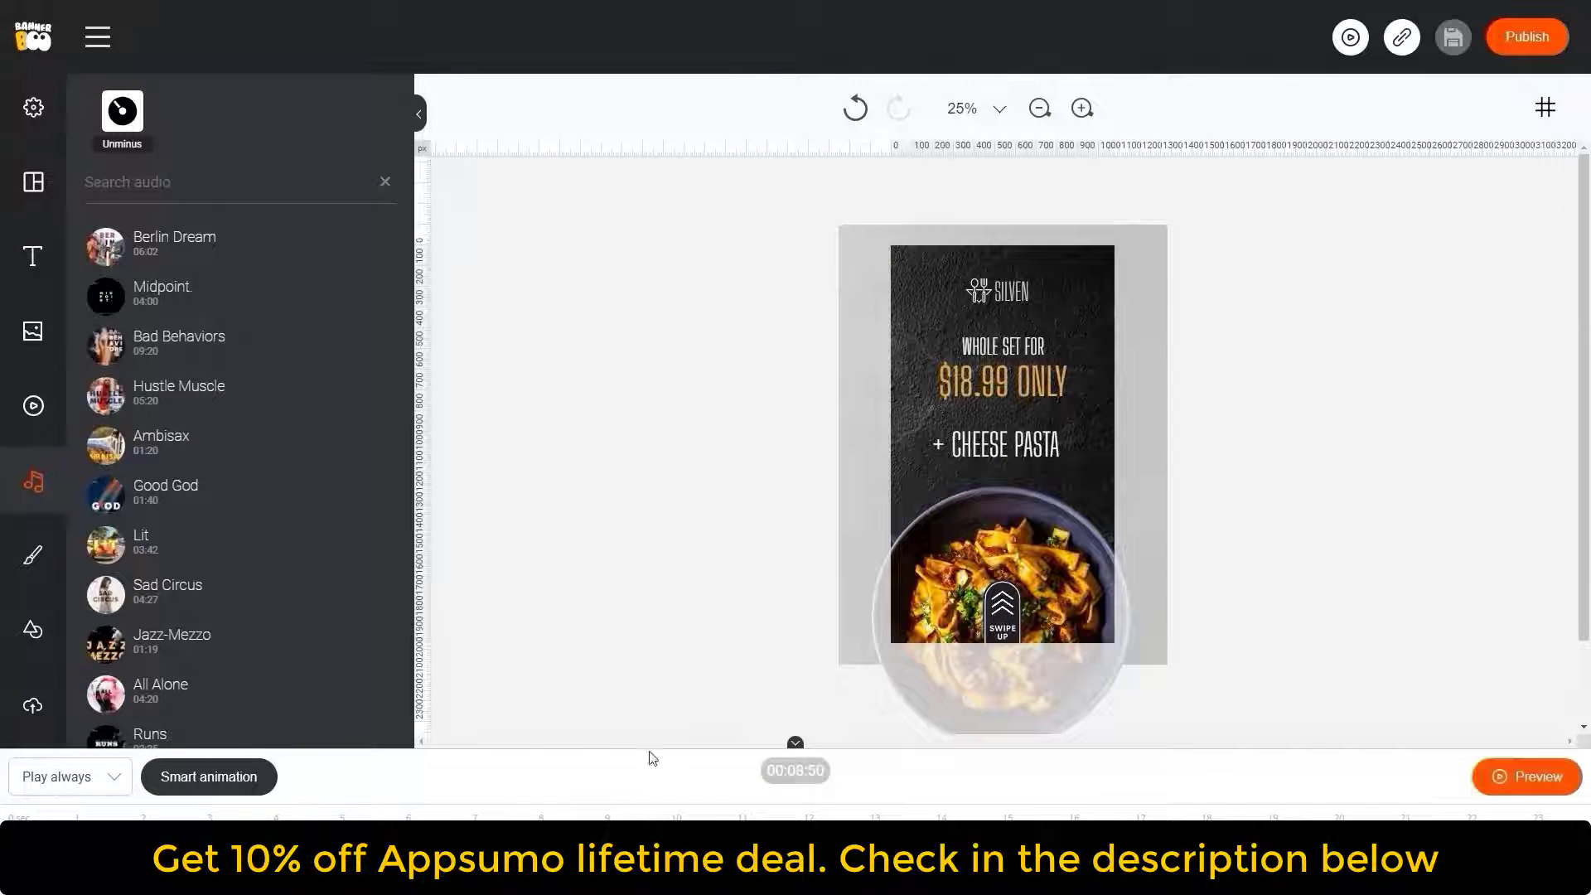
left_click(437, 819)
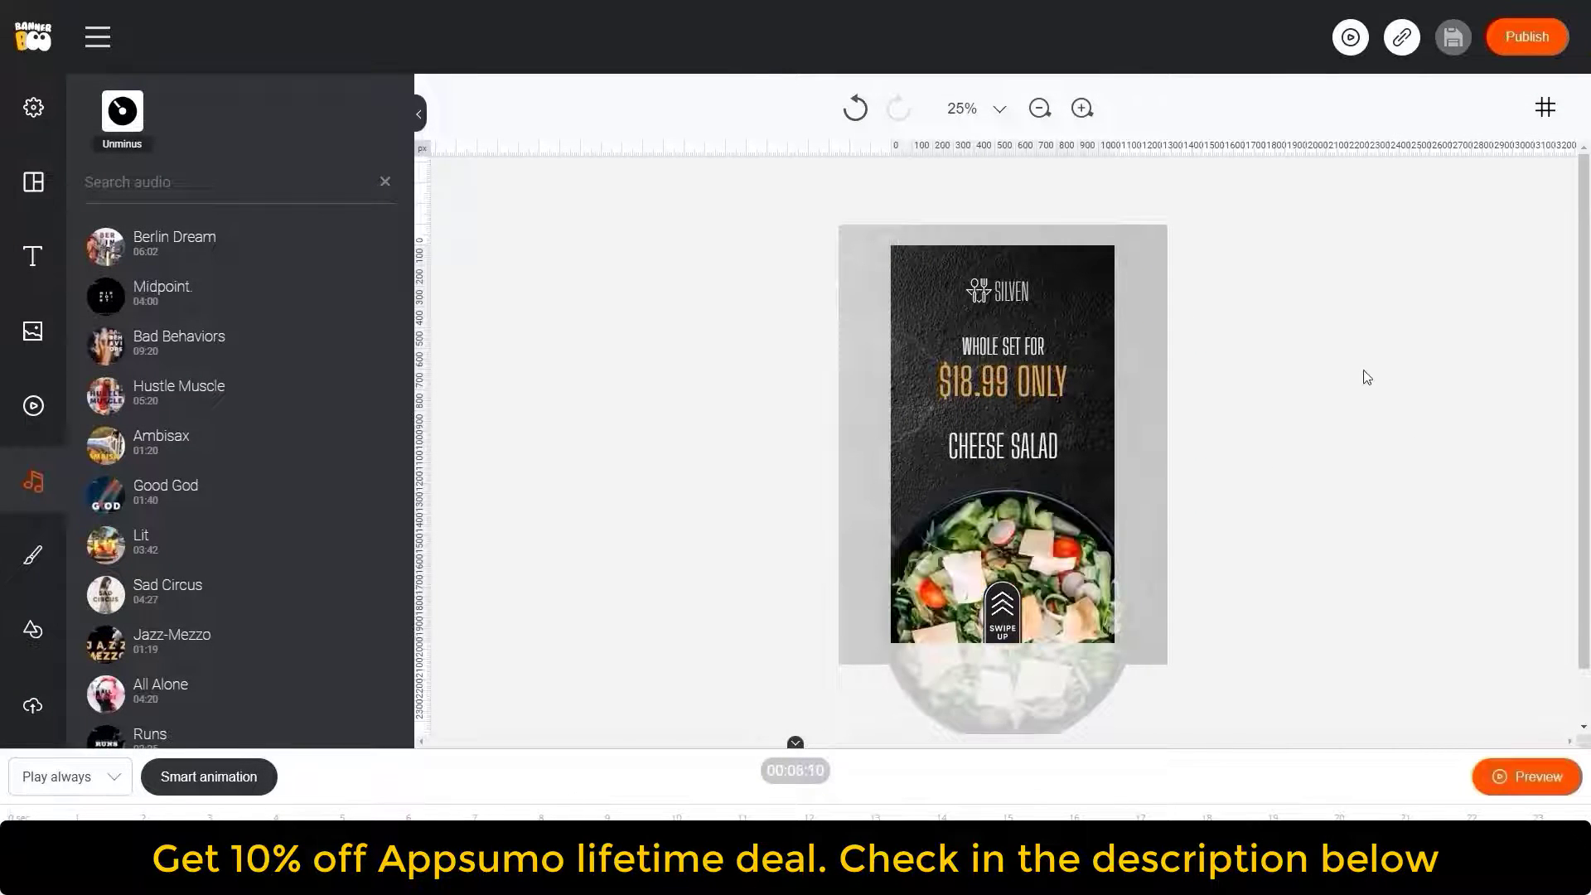
Publish the banner as an MP4 file, dismiss the download notice and open the banner's shareable link page
left_click(1525, 37)
left_click(1267, 263)
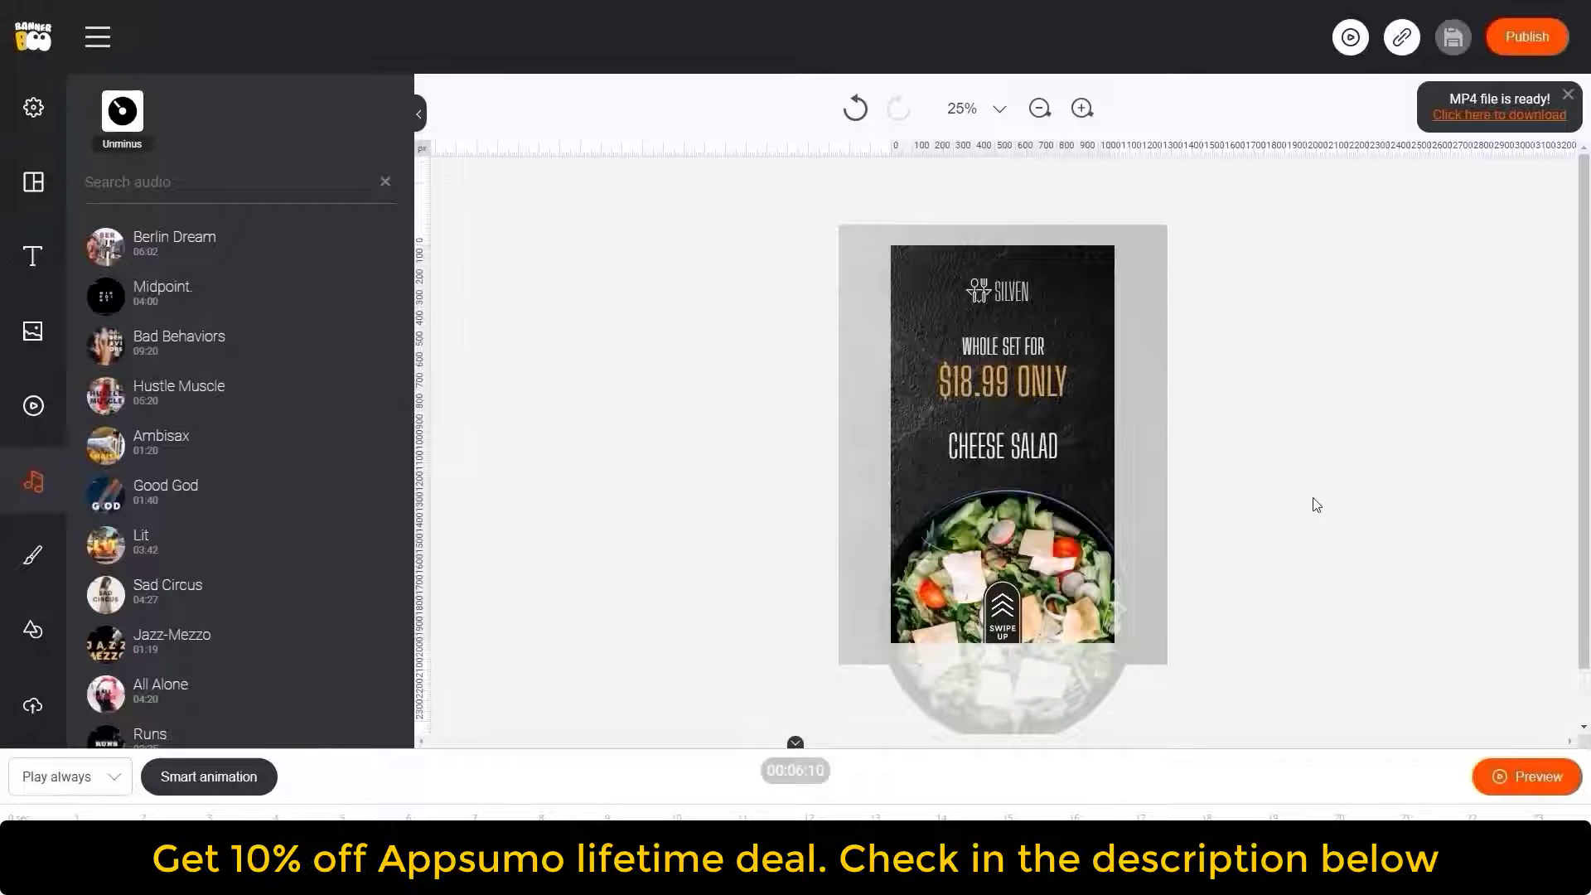
left_click(1567, 94)
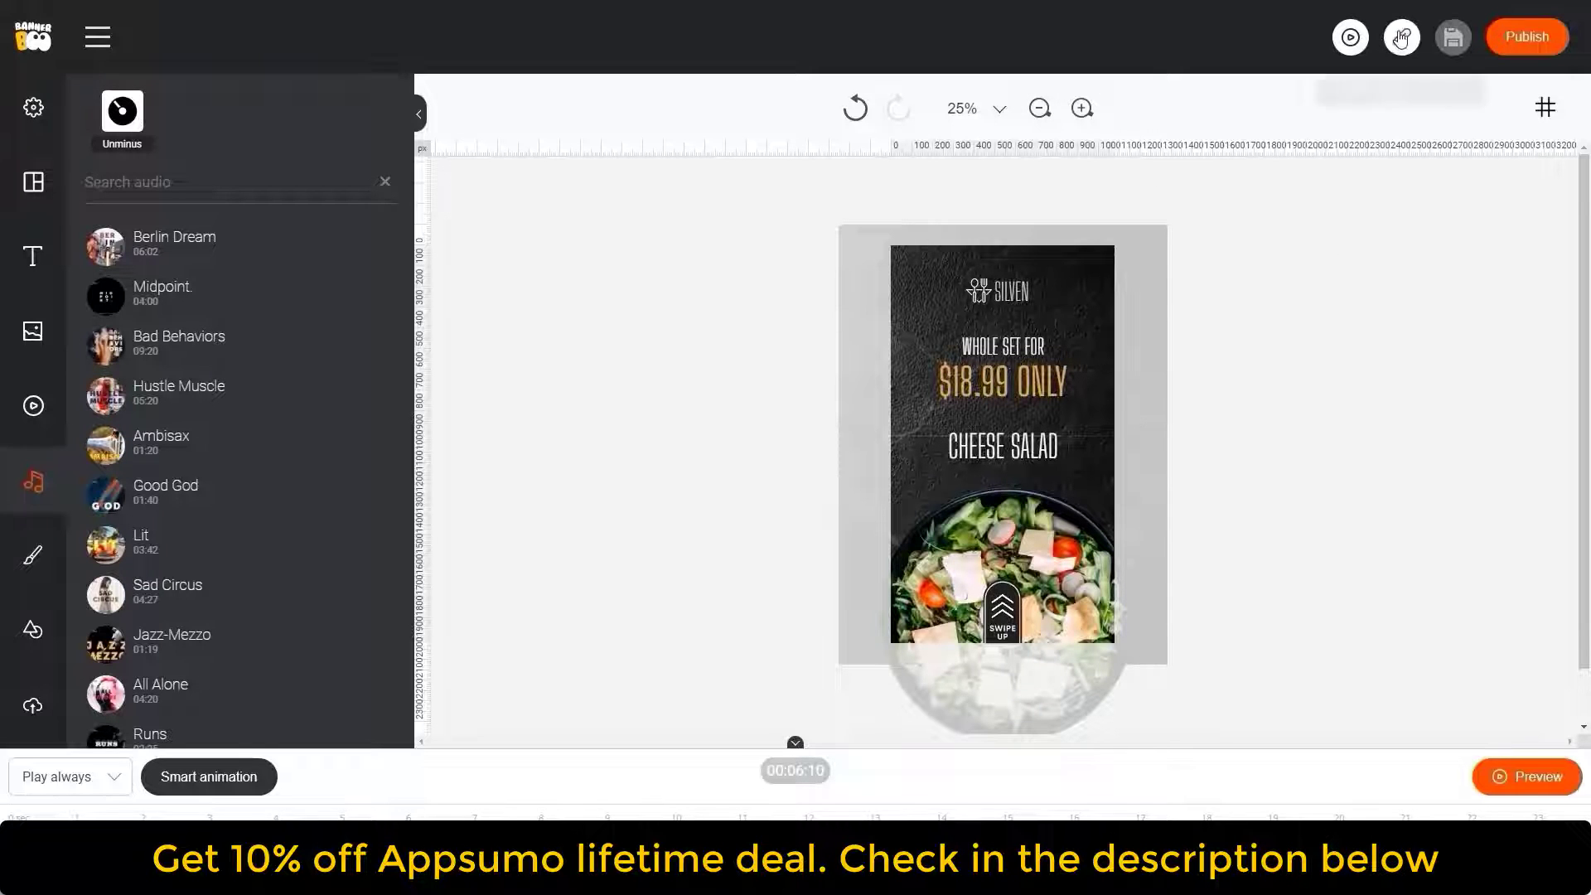
left_click(1402, 37)
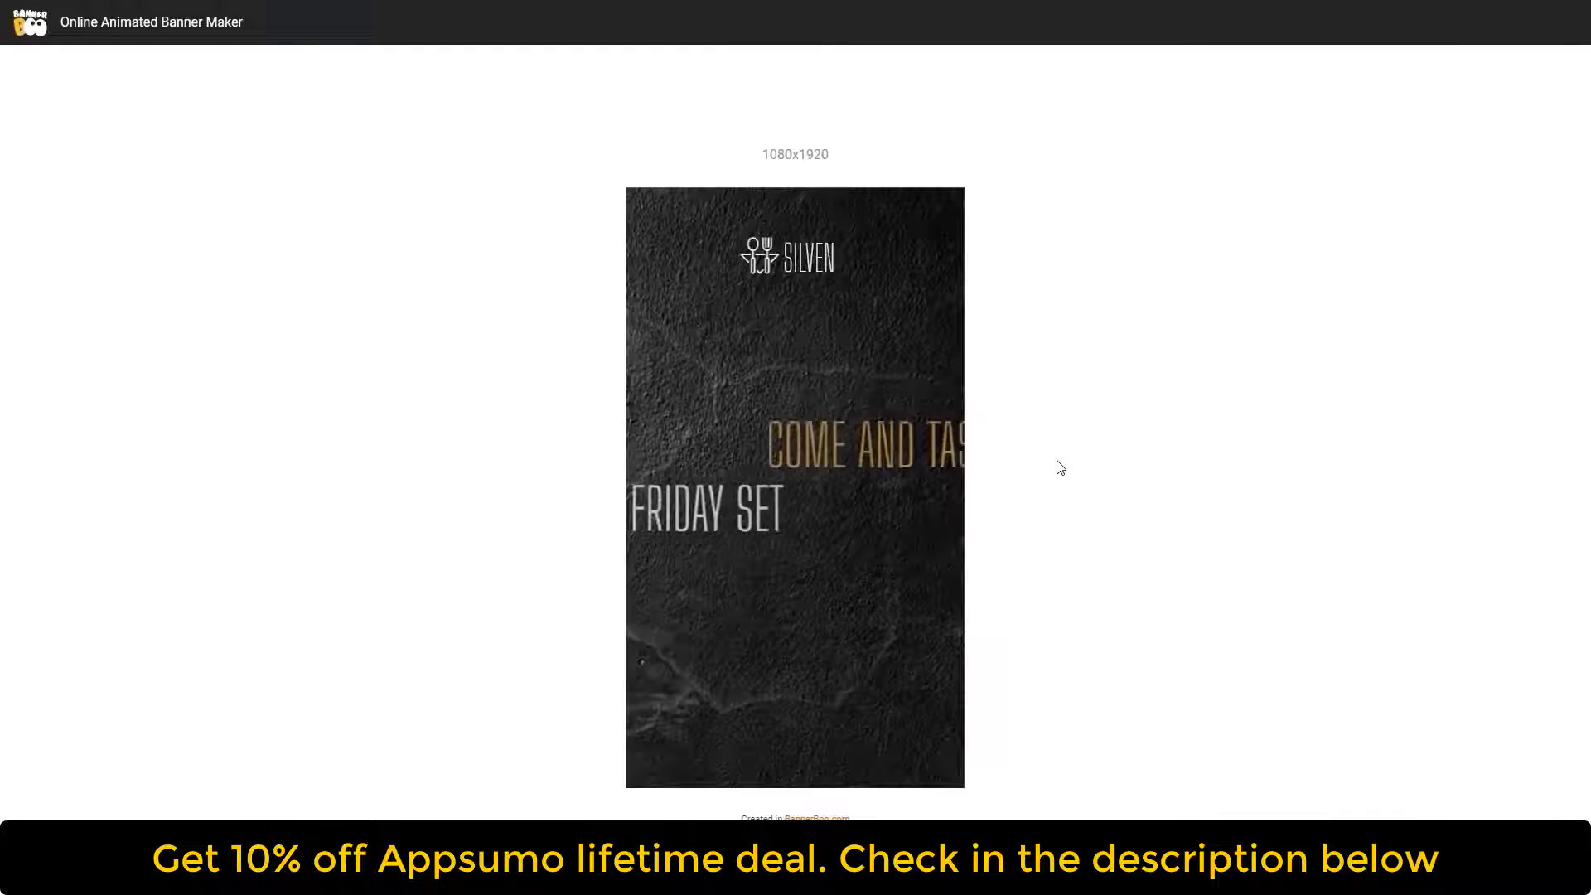